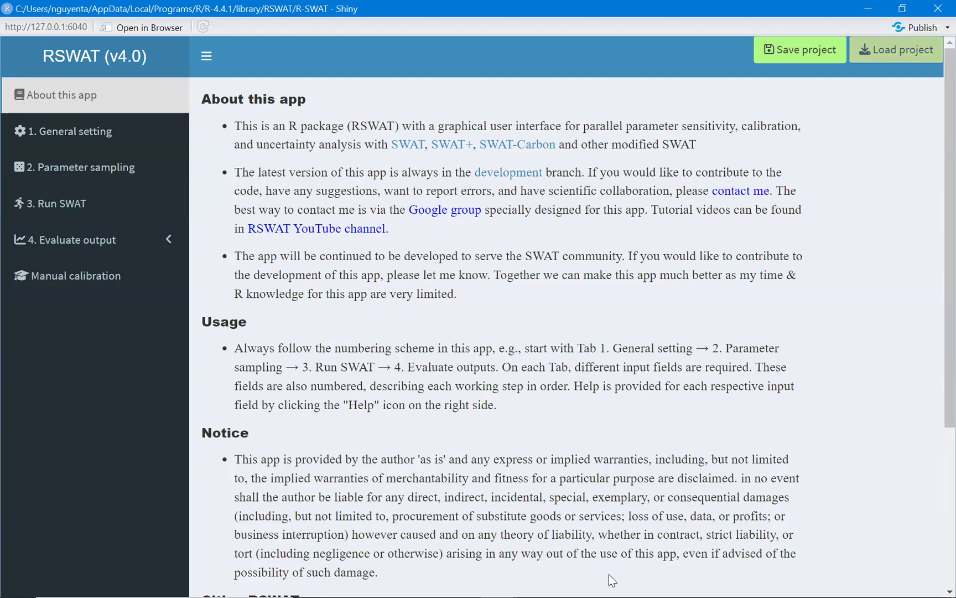
Load the saved RSWAT project file from the rswat_examples folder on the C drive
left_click(142, 339)
left_click(99, 373)
left_click(131, 345)
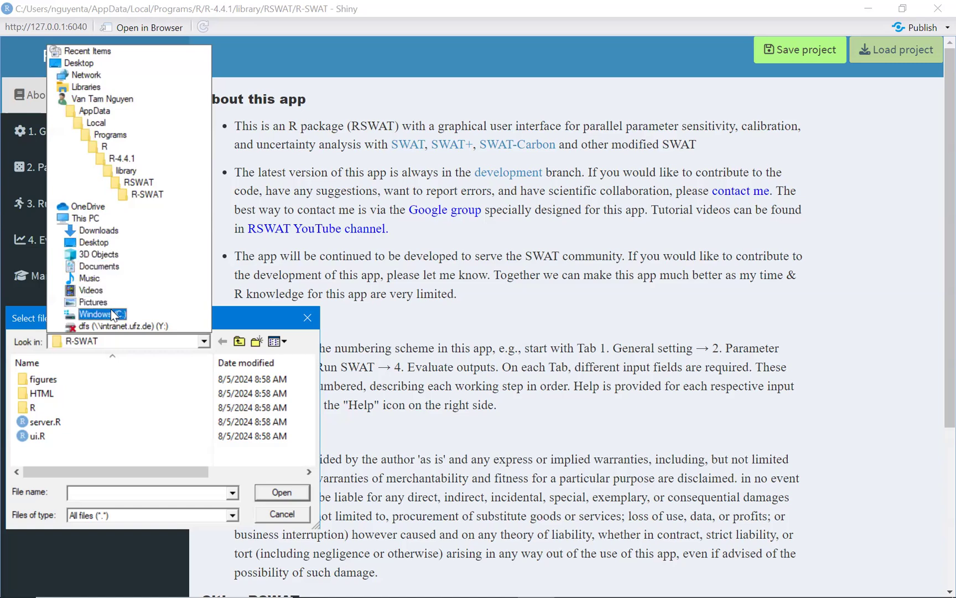
left_click(102, 314)
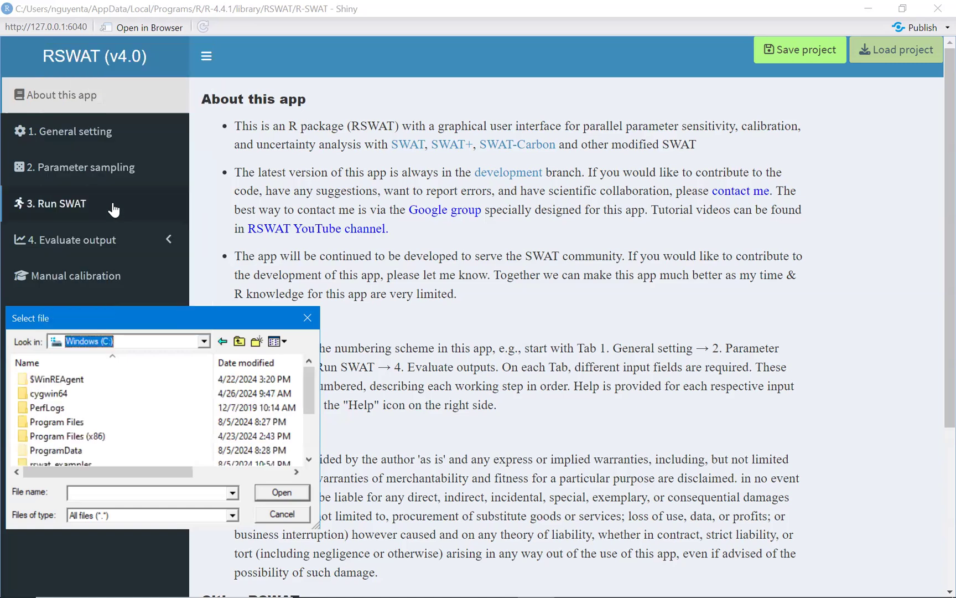
scroll(64, 407, "down", 2)
double_click(67, 393)
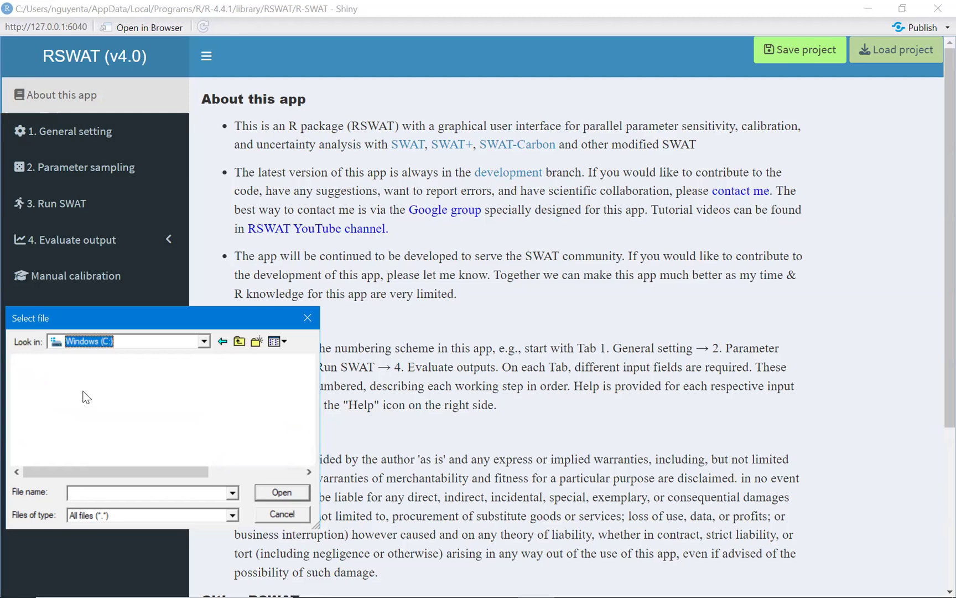
double_click(77, 393)
double_click(66, 408)
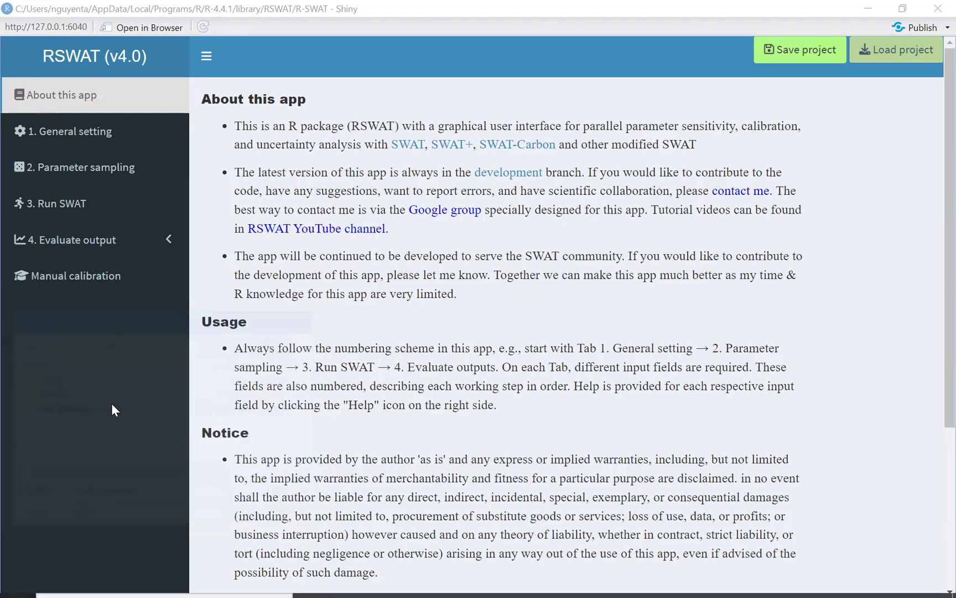
Delete the output.rch row from the model outputs defined for extraction in the Run SWAT settings
left_click(92, 137)
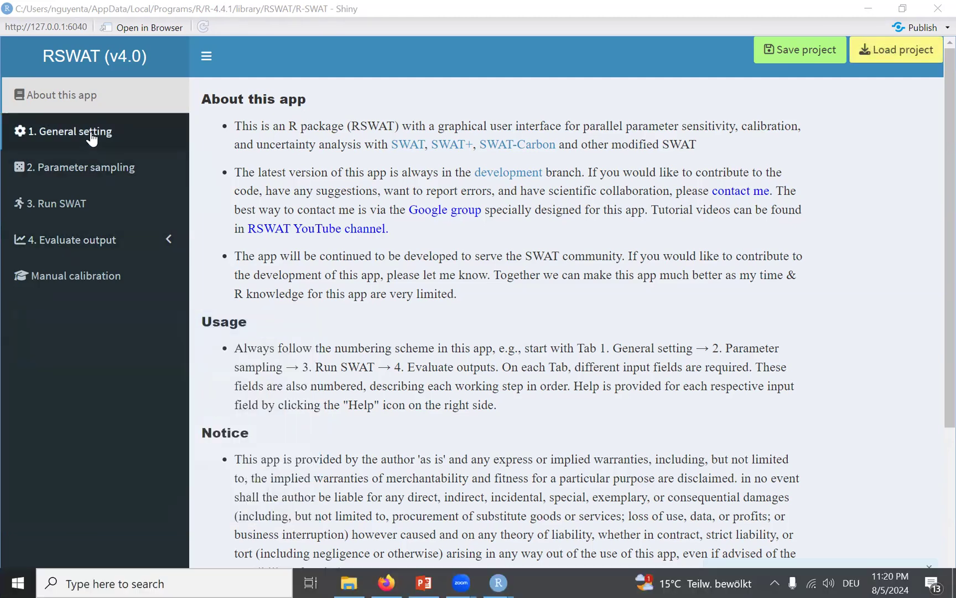
left_click(91, 137)
left_click(92, 173)
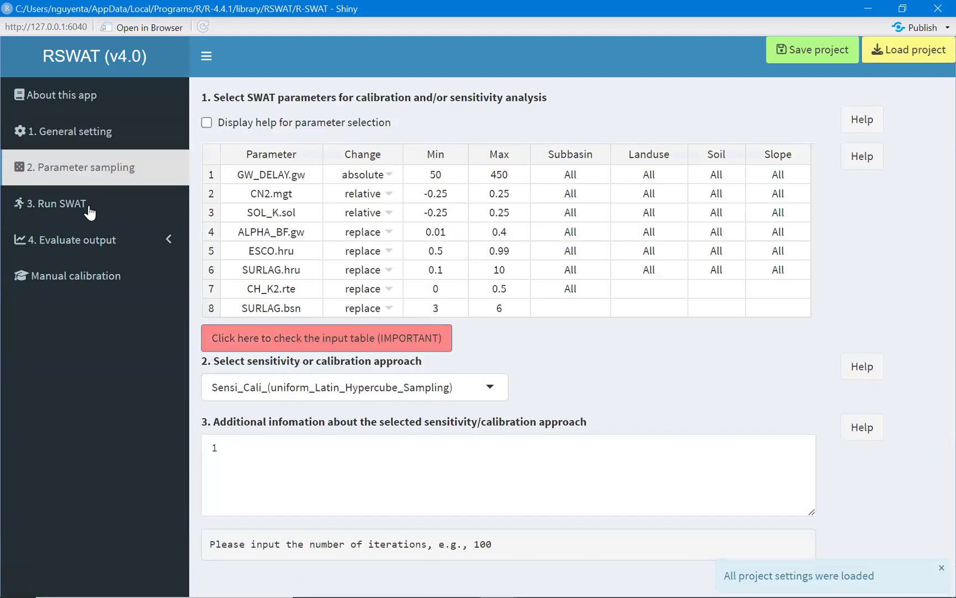
left_click(90, 211)
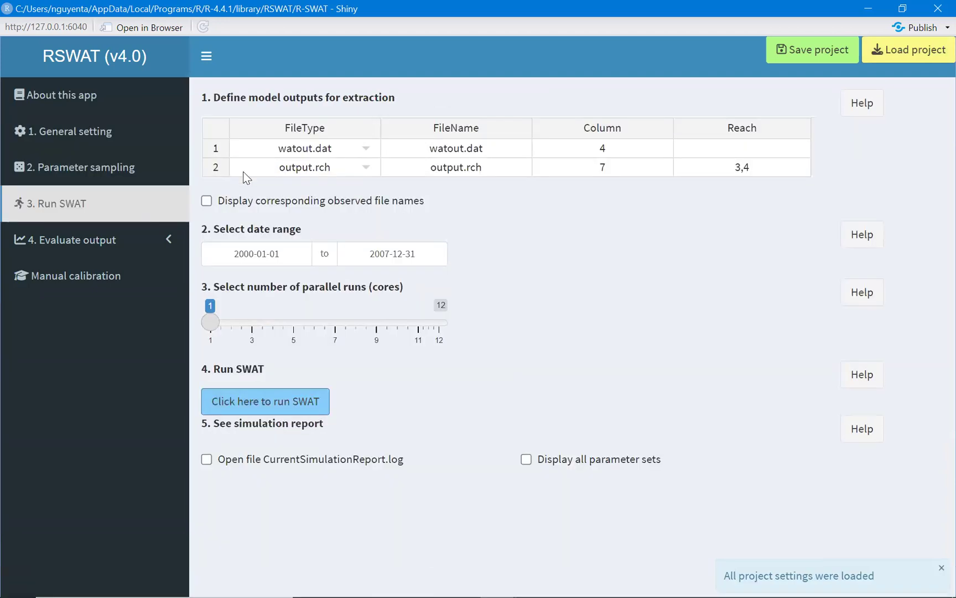
right_click(217, 167)
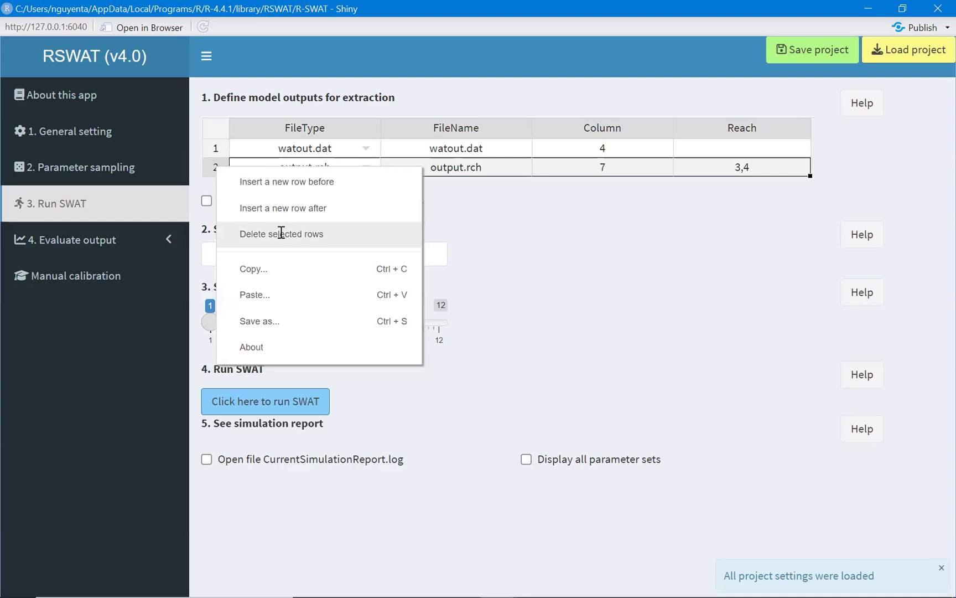
left_click(387, 183)
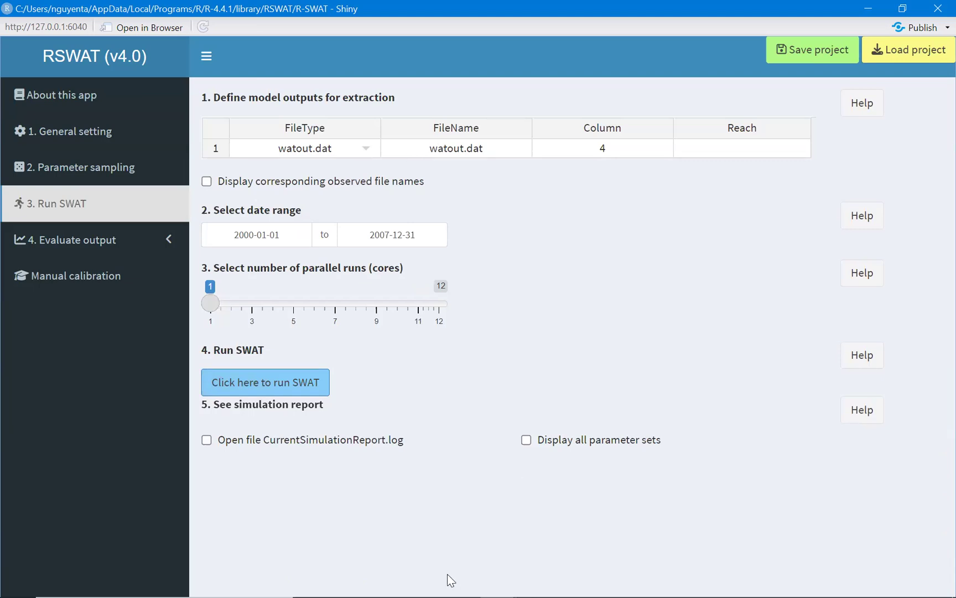
Open obs_var_1.txt from the example_data\observedSWAT folder in Notepad++
left_click(356, 585)
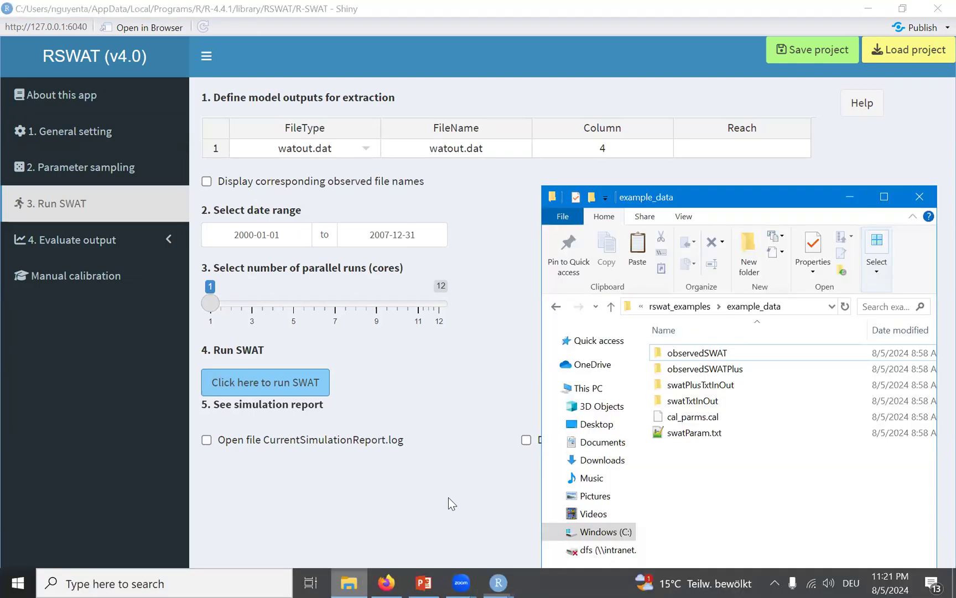
double_click(695, 357)
left_click(697, 353)
left_click(697, 353)
double_click(747, 353)
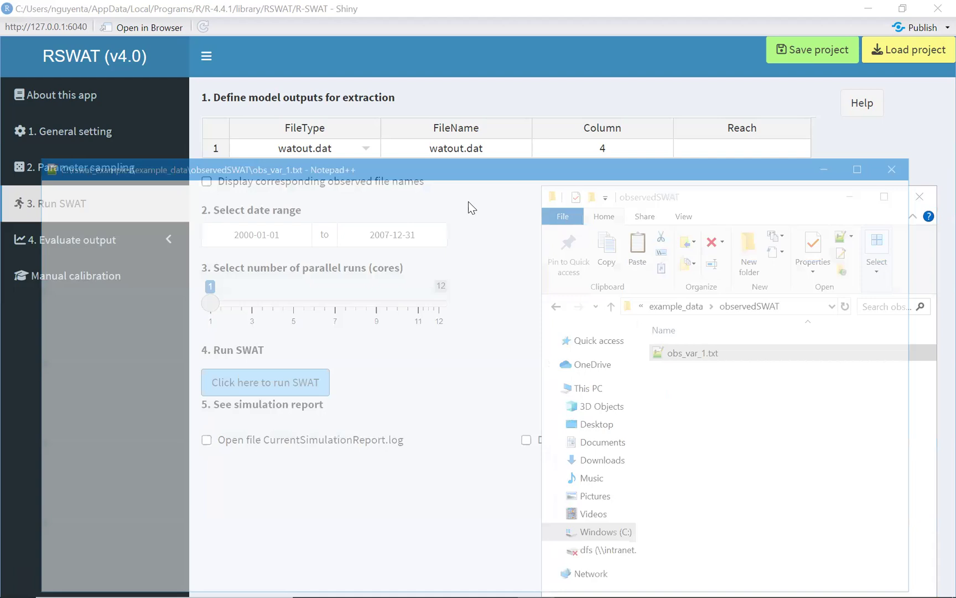
left_click_drag(498, 164, 564, 285)
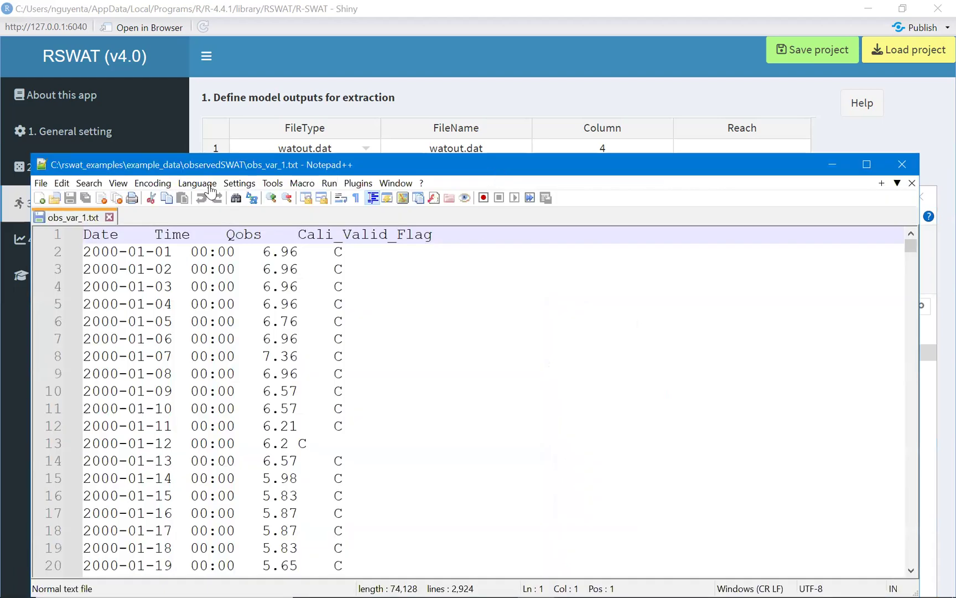
Display the corresponding observed file names in RSWAT and check the file name required for the watout.dat variable
left_click(207, 181)
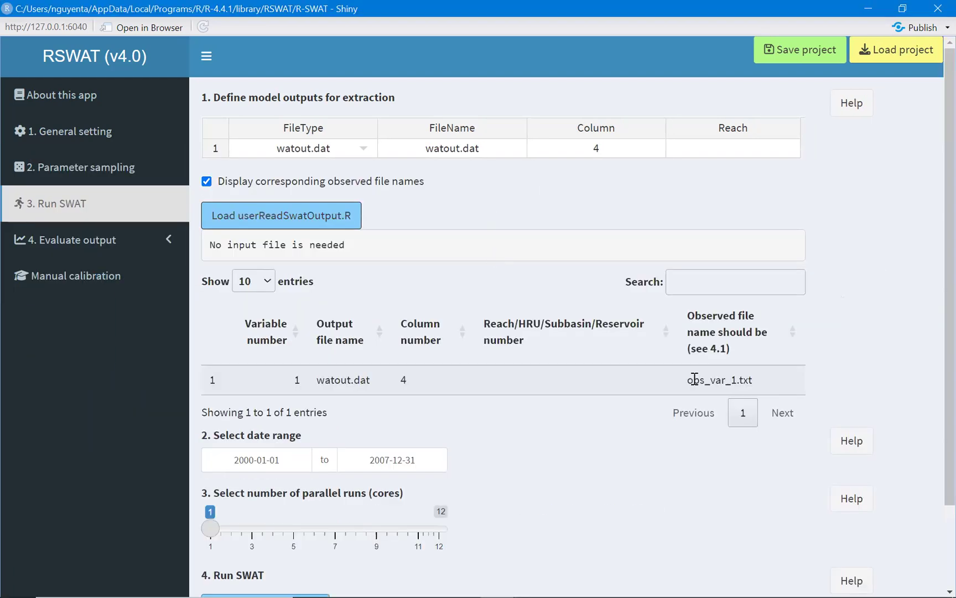
left_click_drag(687, 379, 752, 381)
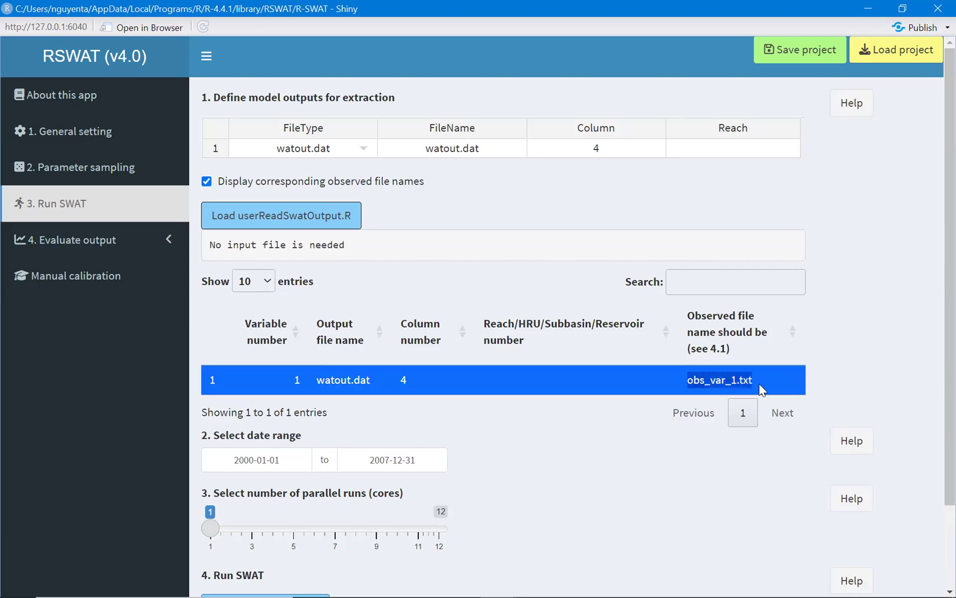
left_click(706, 484)
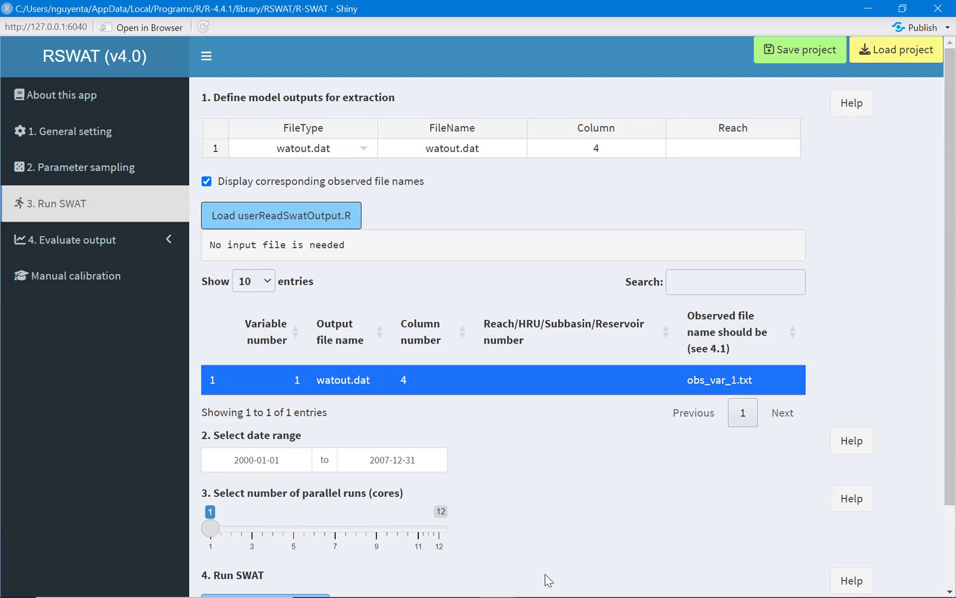
left_click(686, 379)
left_click_drag(687, 380, 758, 380)
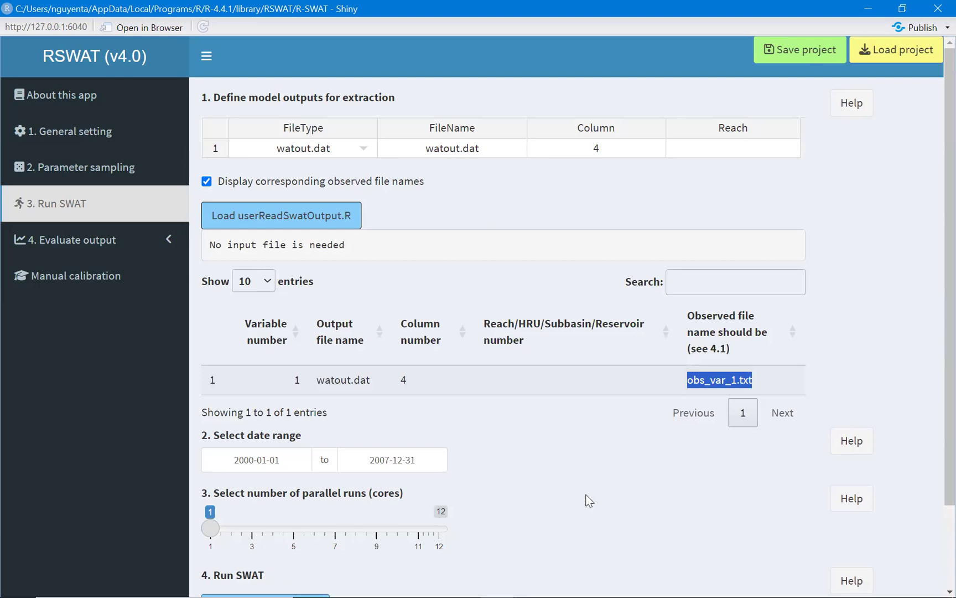
Switch to obs_var_1.txt in Notepad++ and examine its column layout and the date and time format of the first record
key("alt+Tab")
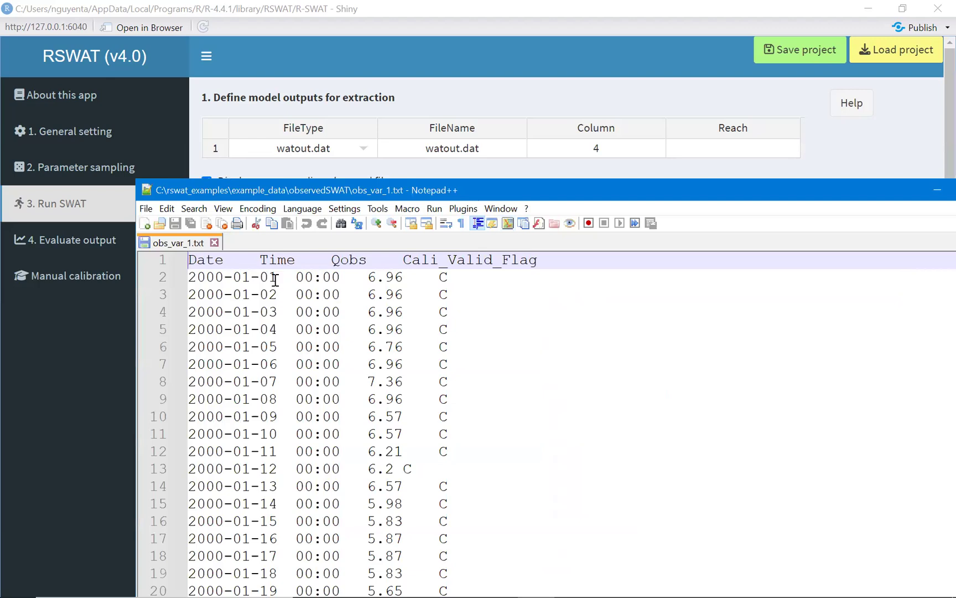
left_click_drag(188, 278, 408, 280)
left_click(209, 260)
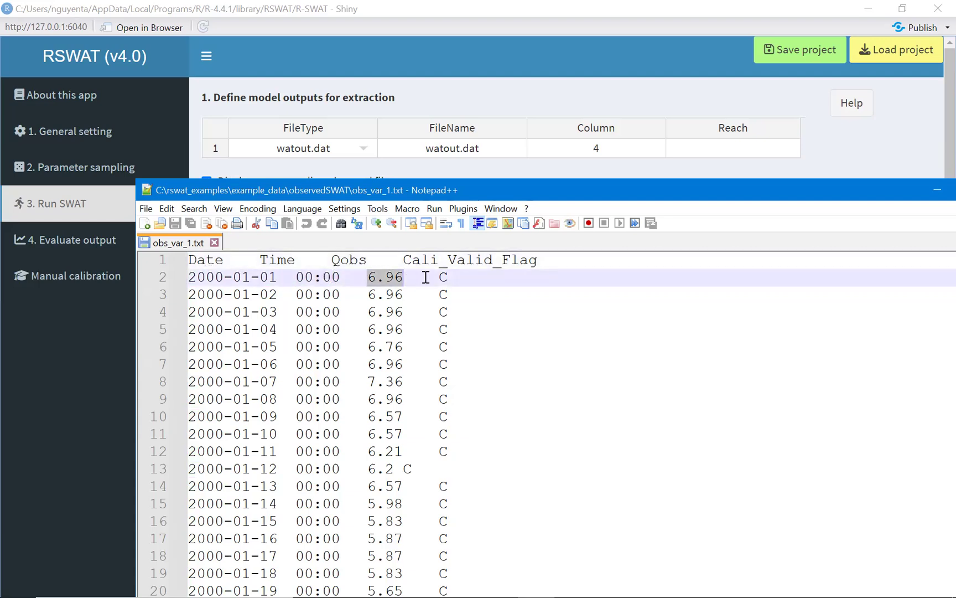
double_click(455, 278)
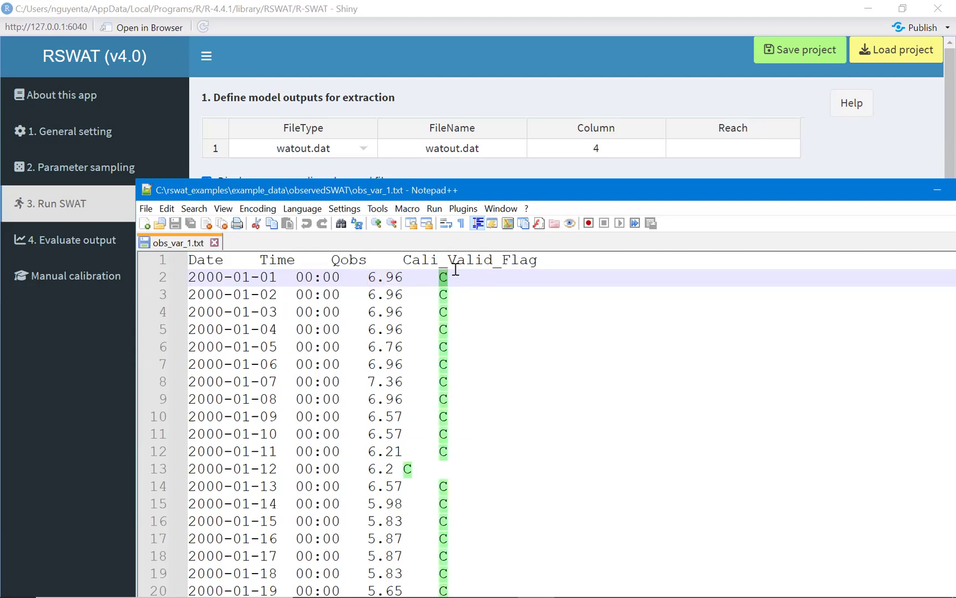
left_click(194, 277)
double_click(195, 276)
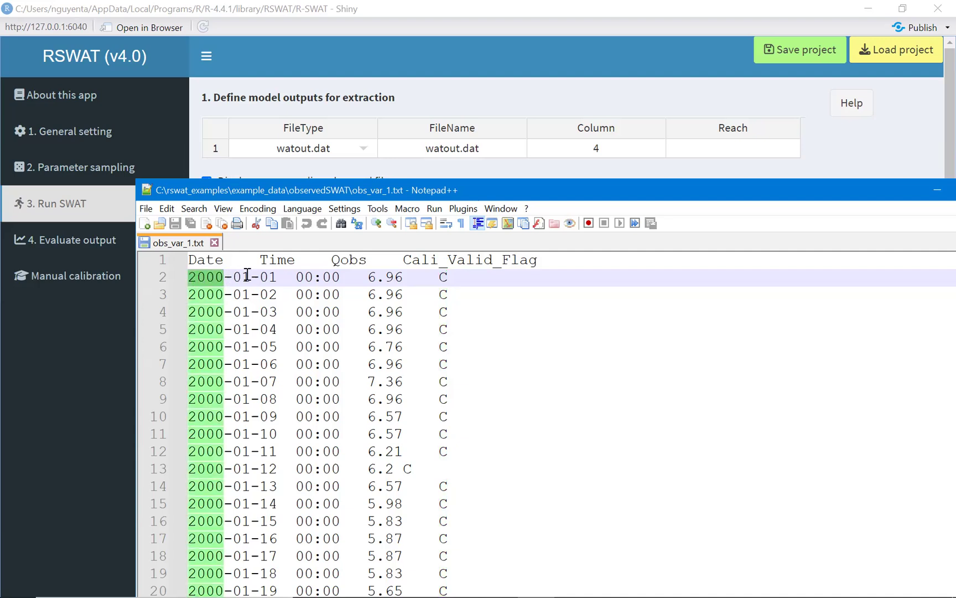
double_click(242, 276)
left_click_drag(263, 277, 301, 277)
left_click(300, 277)
double_click(305, 276)
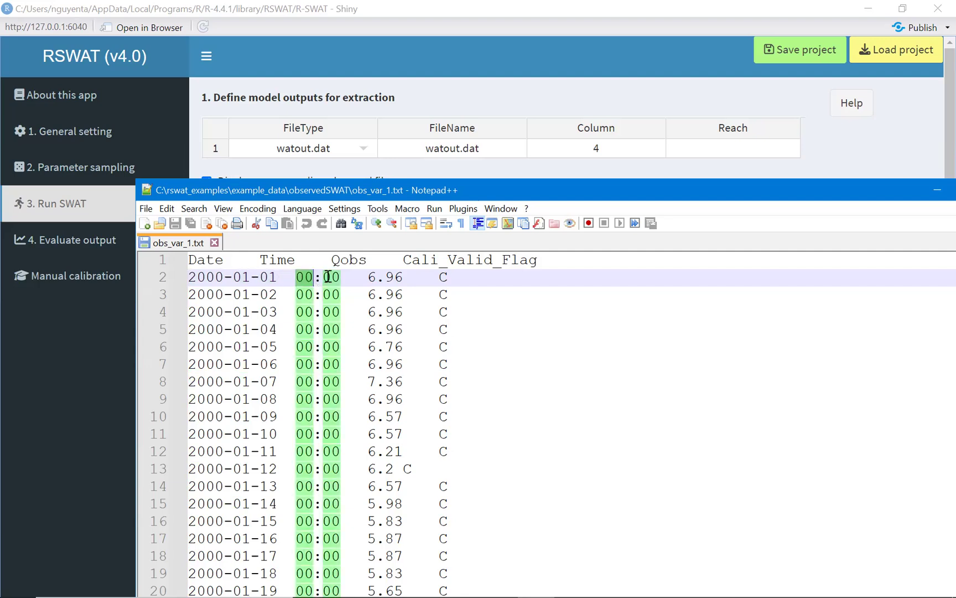
double_click(332, 276)
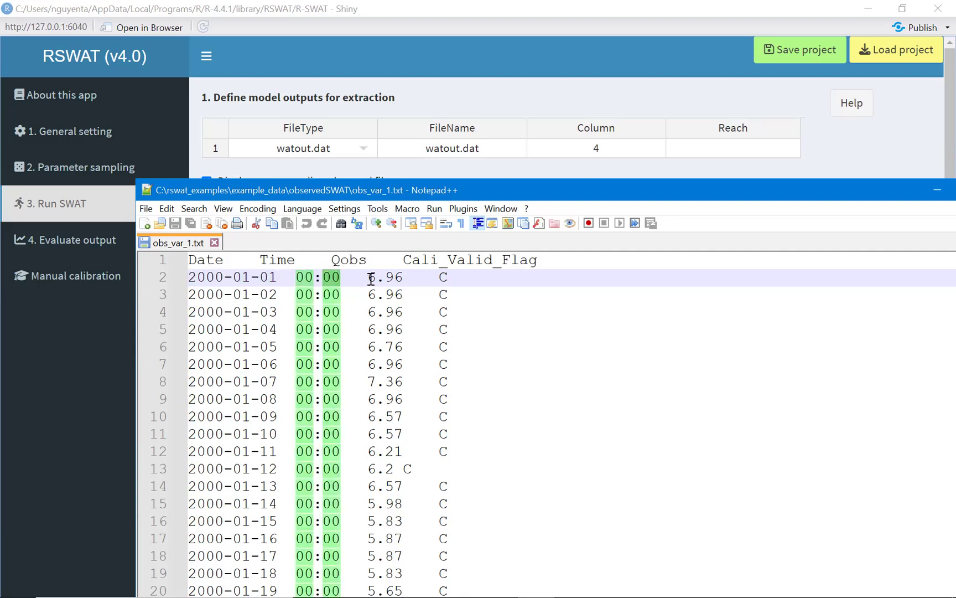
Examine the observed values and the calibration and validation flags in the first record and in the January 2003 records
left_click(370, 279)
left_click_drag(367, 277, 403, 278)
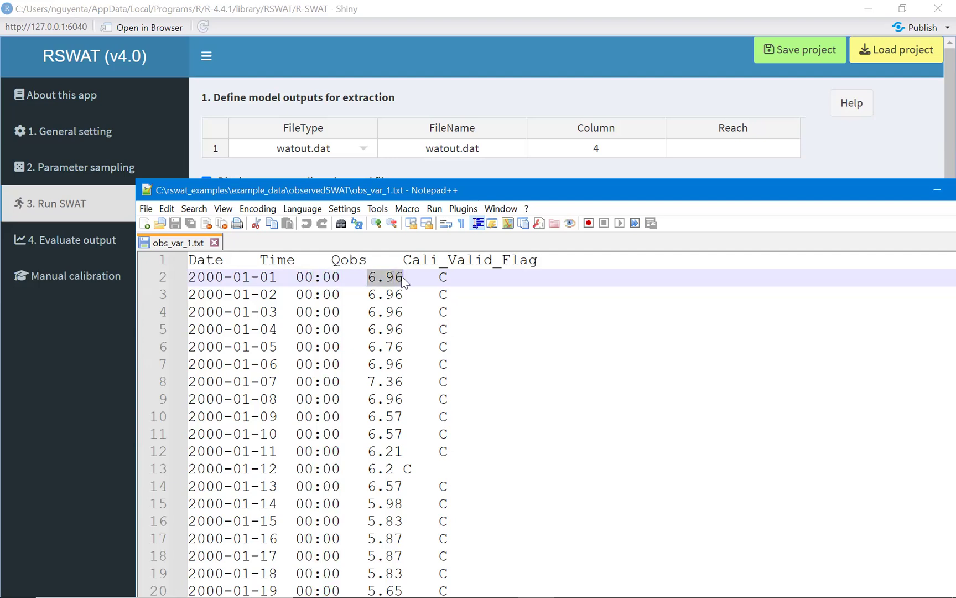
left_click(438, 277)
double_click(449, 276)
left_click(441, 276)
left_click_drag(367, 276, 404, 277)
left_click_drag(603, 195, 499, 101)
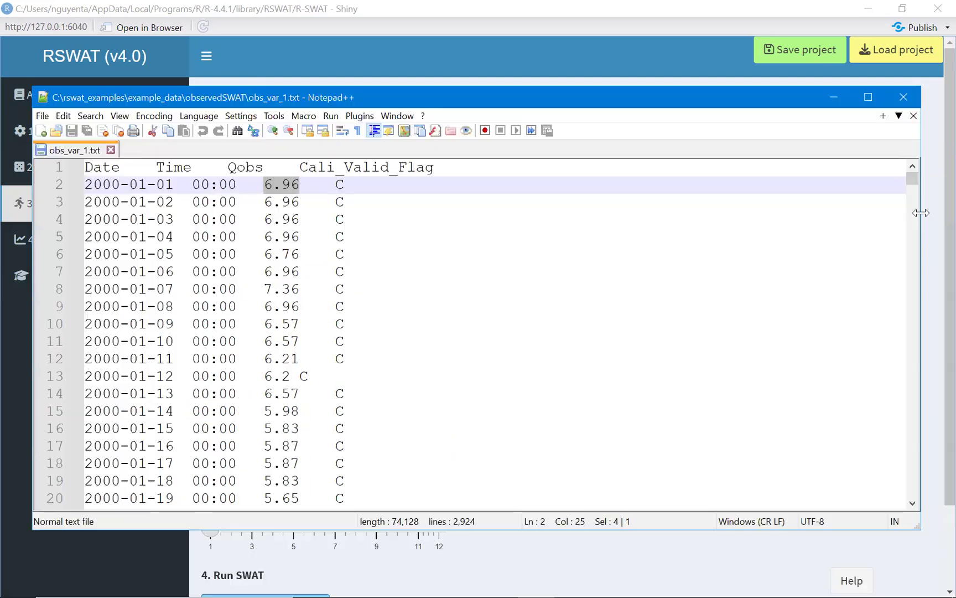
left_click_drag(912, 178, 914, 296)
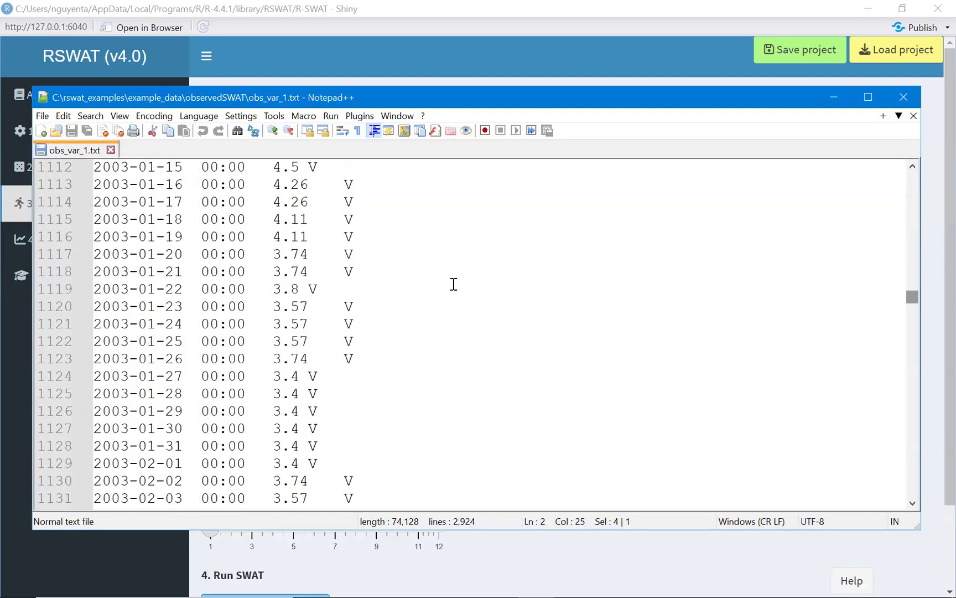
double_click(348, 271)
left_click_drag(275, 271, 307, 270)
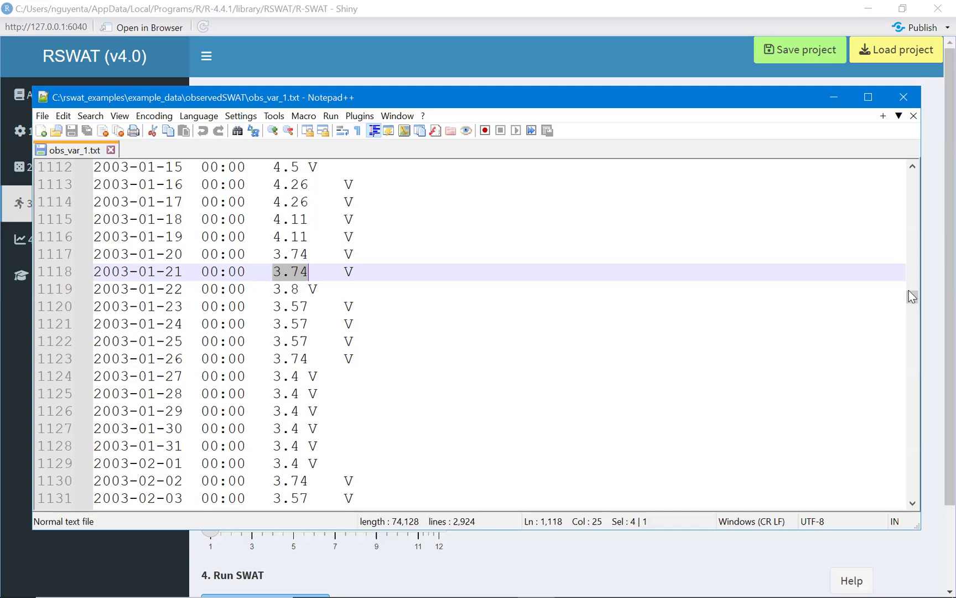
left_click_drag(913, 297, 906, 158)
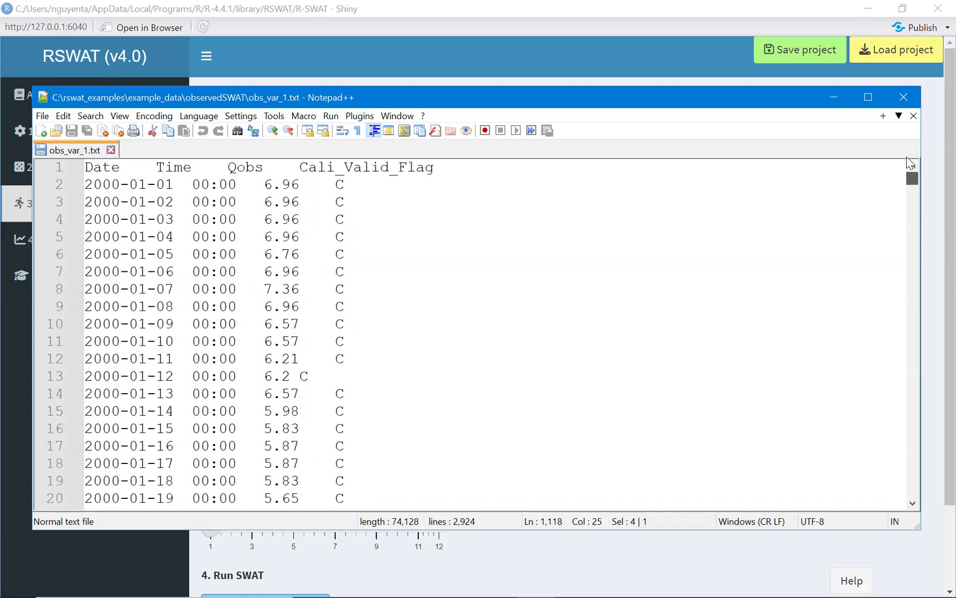
Rename the Qobs column header to Q_obs in obs_var_1.txt and save the file
double_click(116, 168)
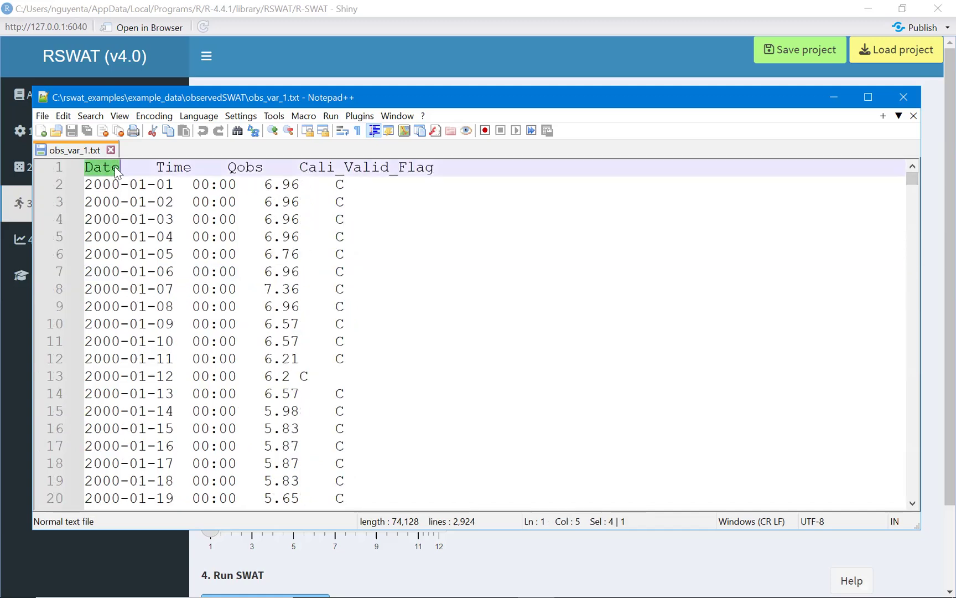
double_click(175, 167)
double_click(235, 167)
left_click(271, 171)
double_click(238, 172)
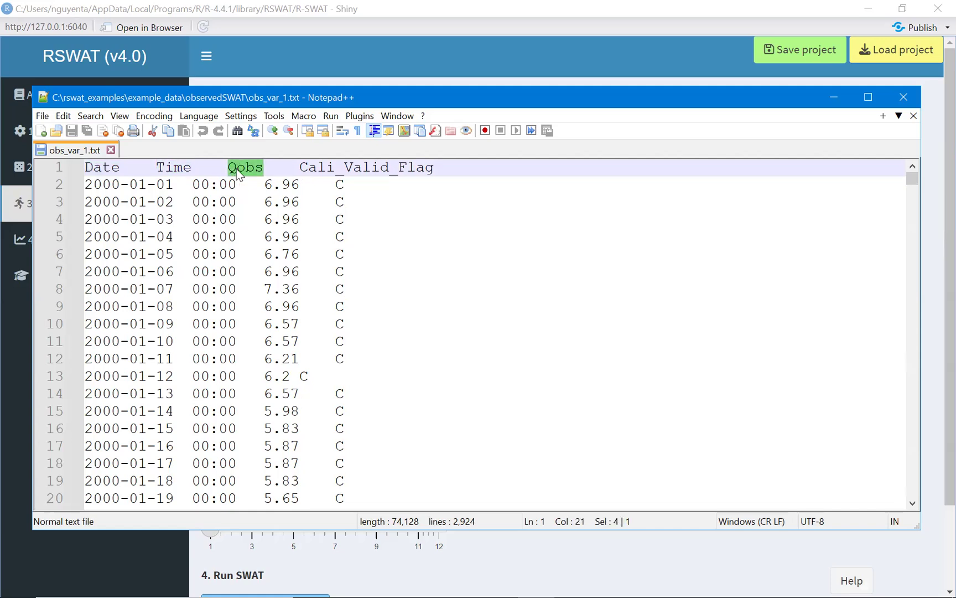
type("Q_obs")
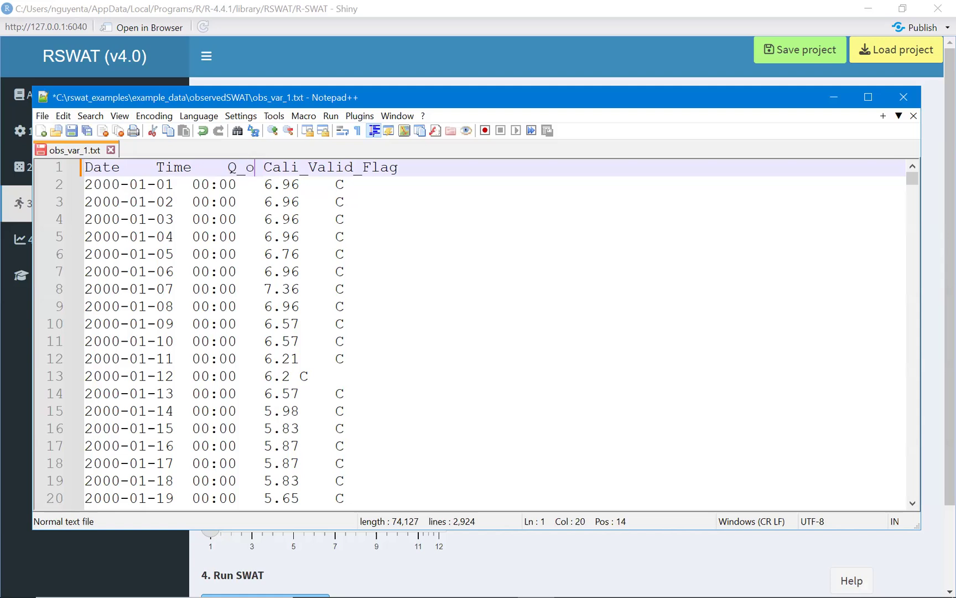
key("ctrl+s")
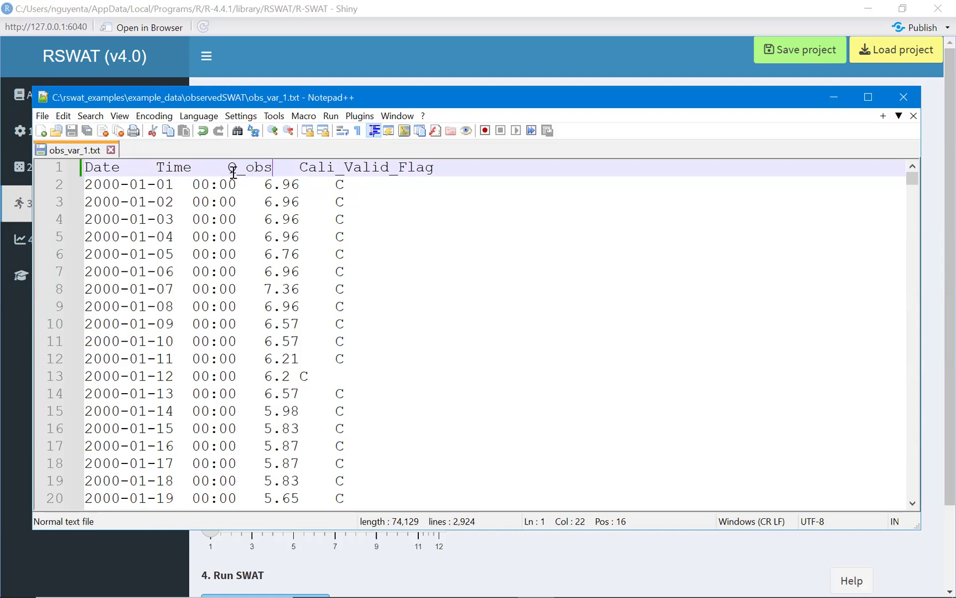
left_click_drag(228, 169, 230, 168)
type("Q")
type("Q")
key("ctrl+s")
Return to RSWAT, hide the observed file names, start the SWAT run and dismiss the running message
left_click(590, 60)
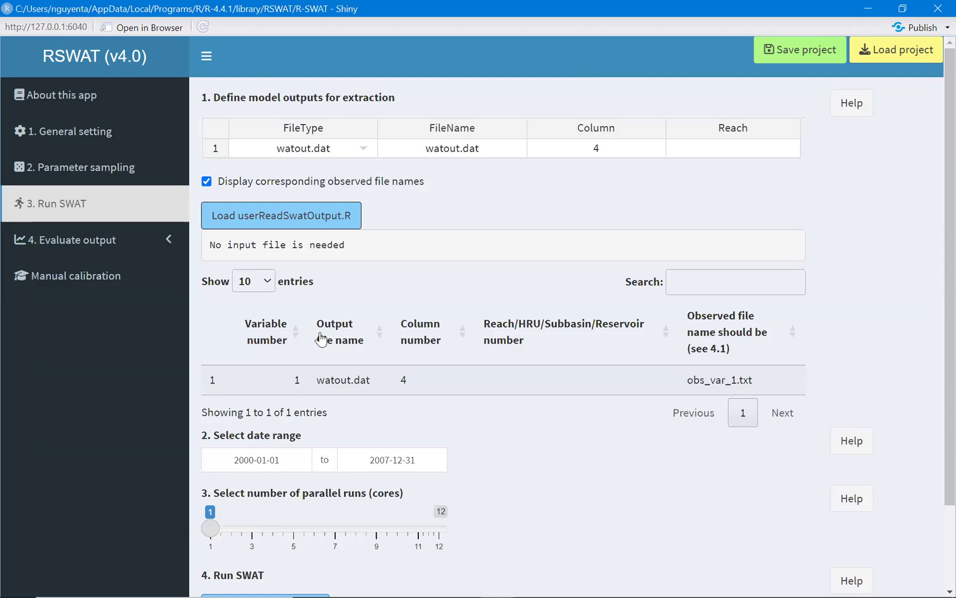
left_click(206, 181)
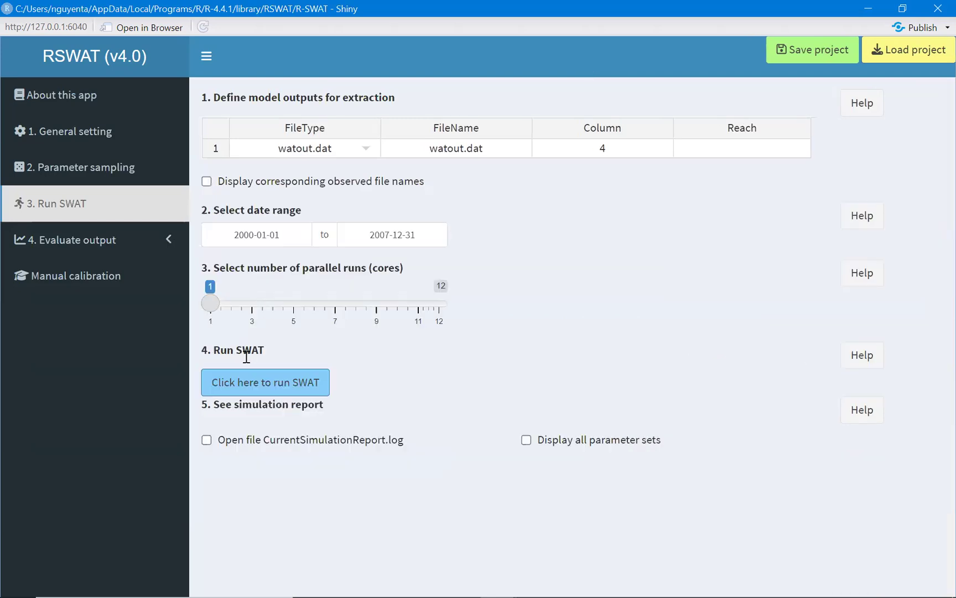
left_click(277, 383)
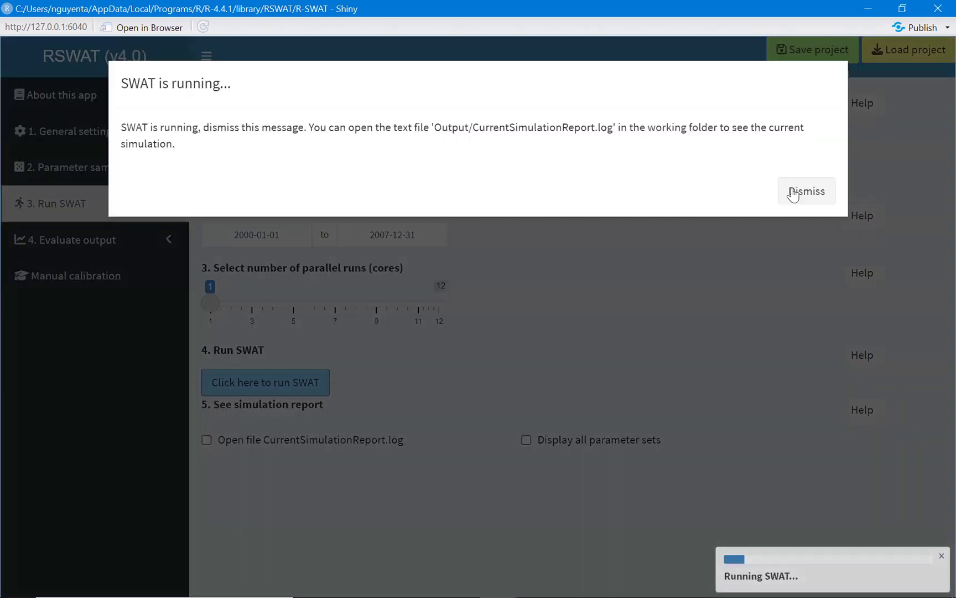
left_click(794, 194)
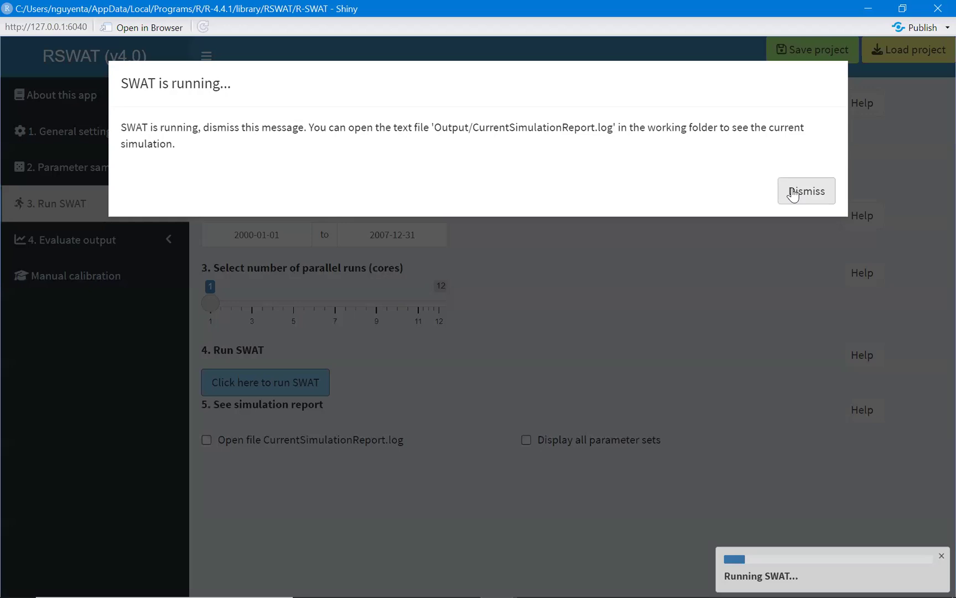
Dismiss the SWAT running message and check the parameter sampling setup before returning to the run settings
left_click(793, 194)
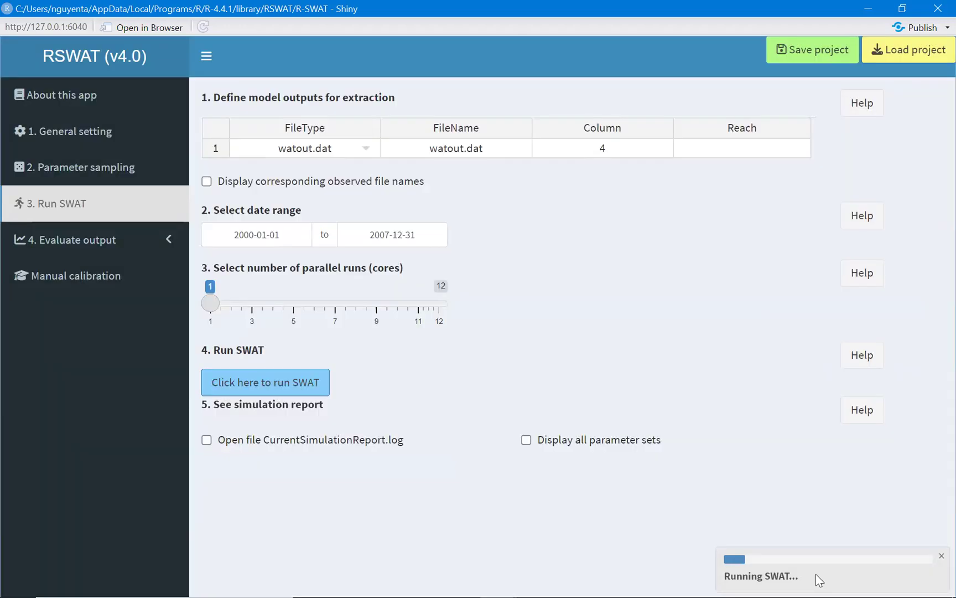
left_click(109, 167)
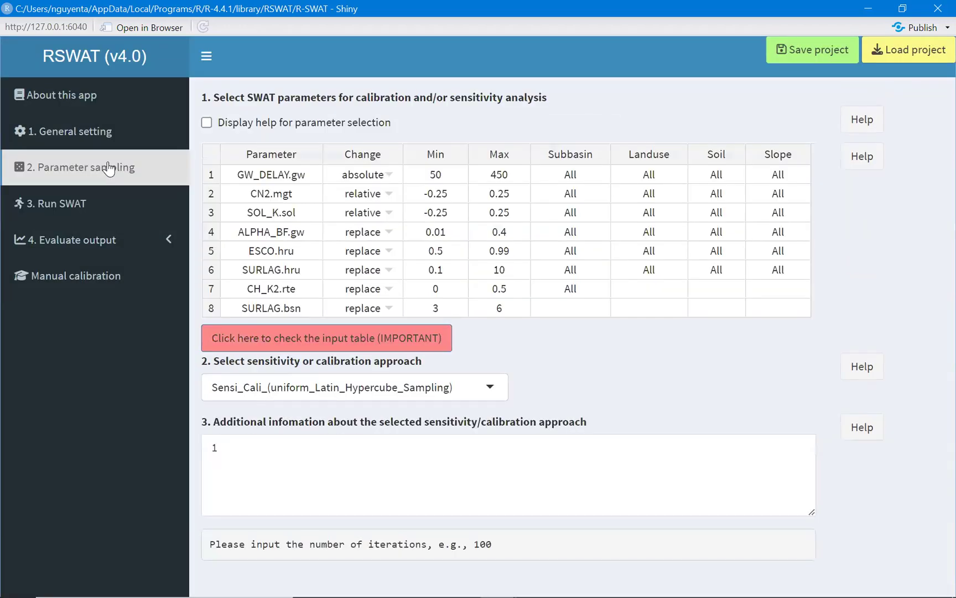
left_click(44, 213)
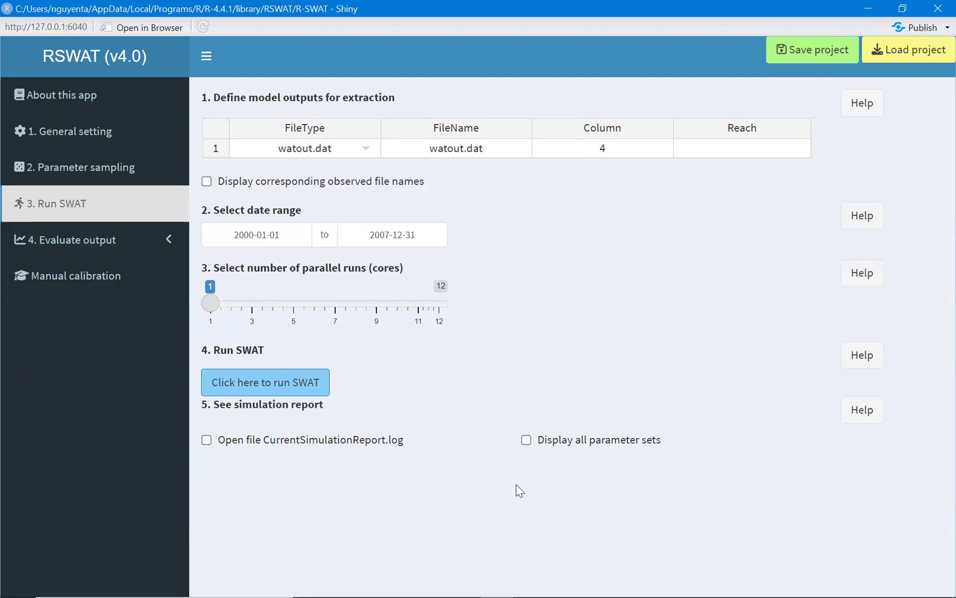
In the objective function evaluation, load obs_var_1.txt from example_data\observedSWAT as the observed data file
left_click(109, 244)
left_click(98, 270)
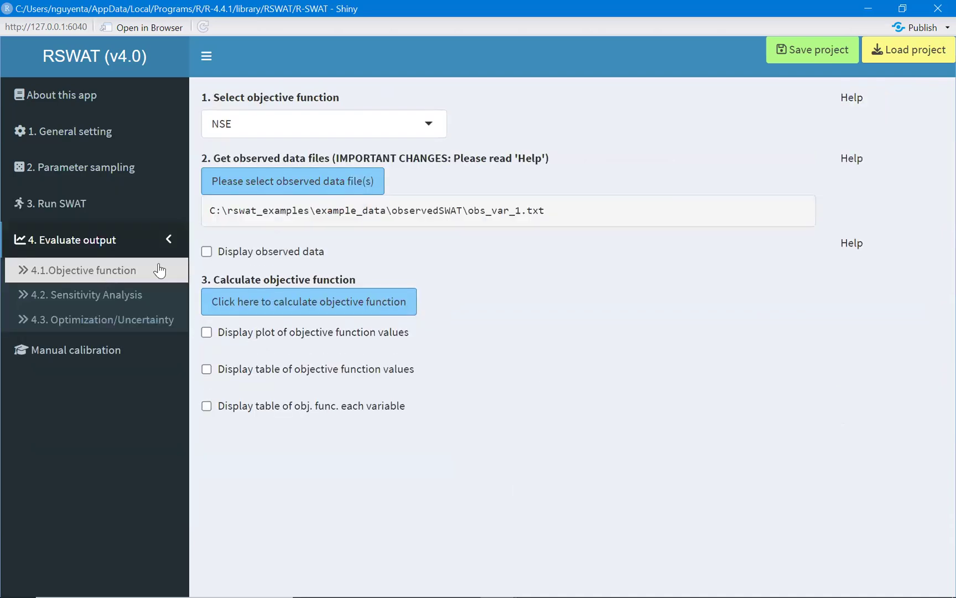
left_click(313, 185)
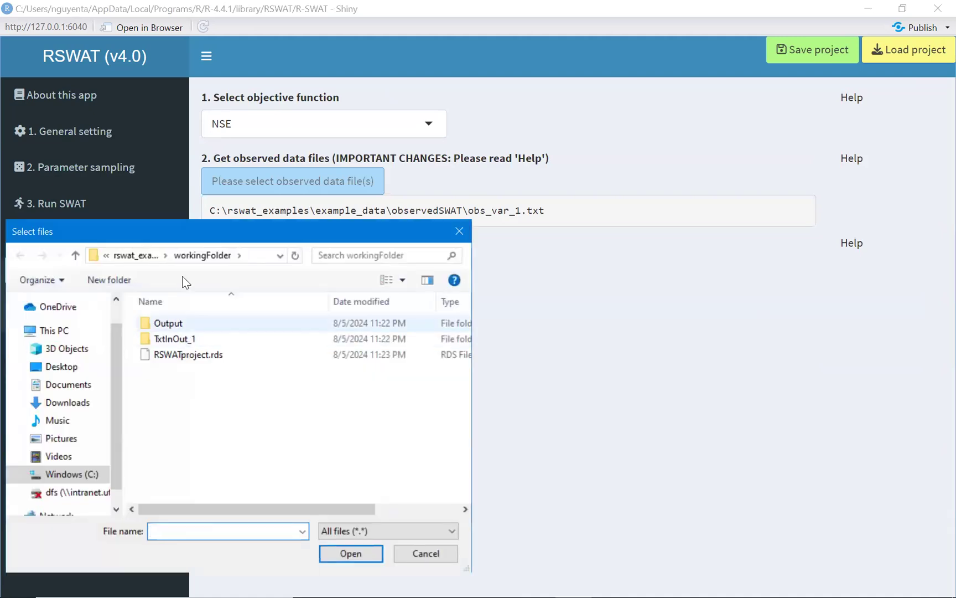
left_click(146, 255)
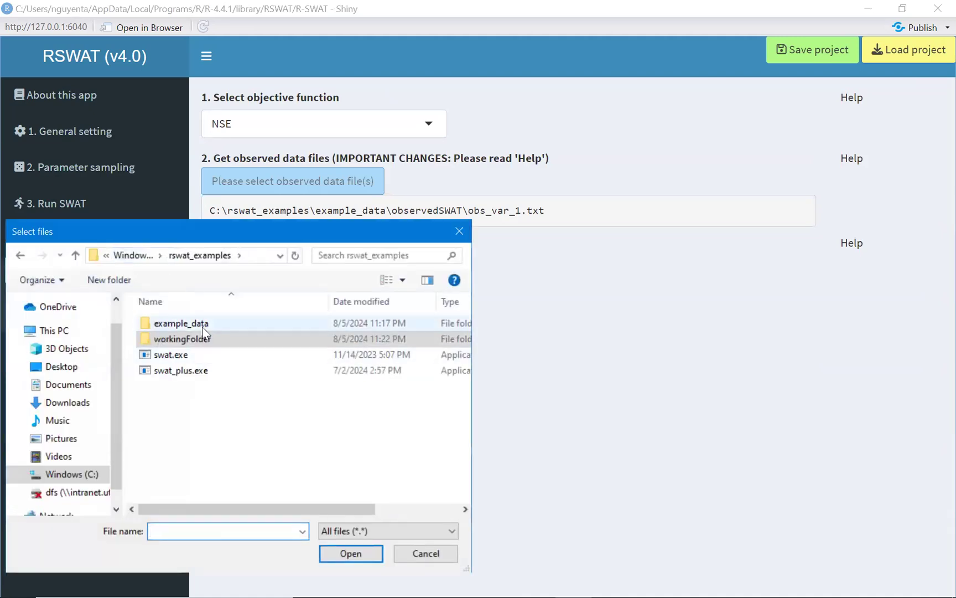
double_click(203, 326)
double_click(203, 326)
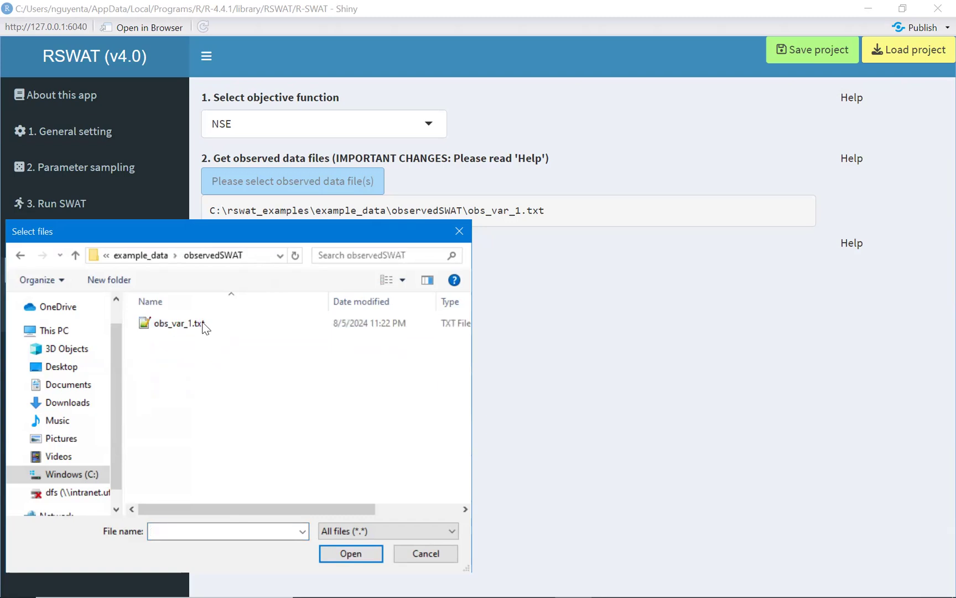
left_click(202, 326)
double_click(203, 325)
Calculate the NSE objective function and examine the calibration and validation values in its results table
left_click(259, 304)
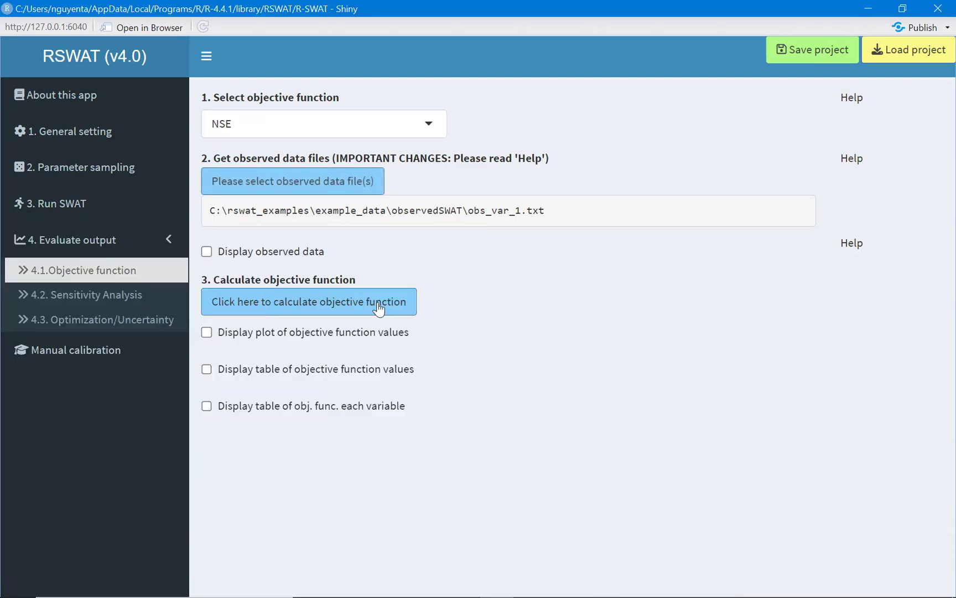
left_click(233, 370)
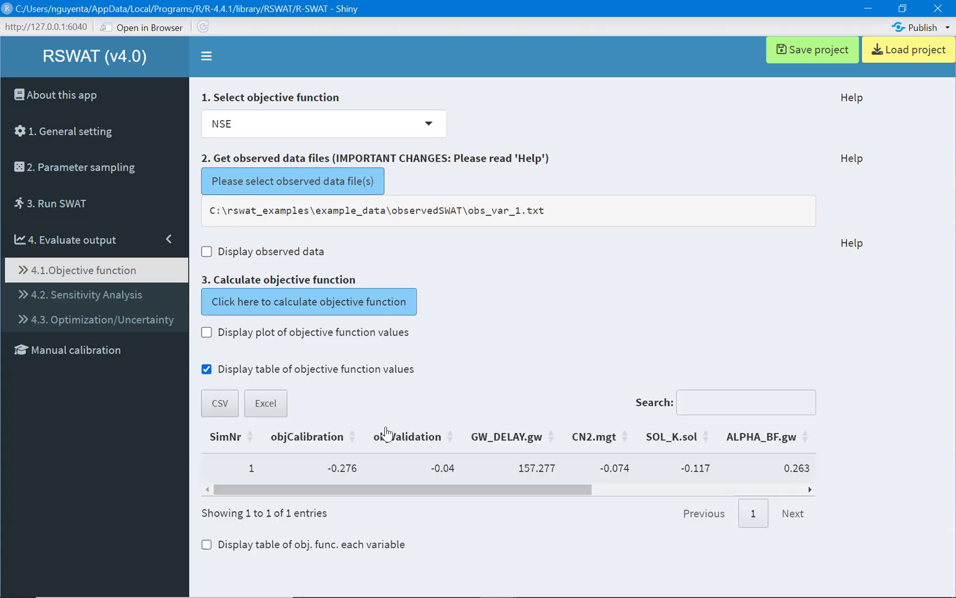
left_click(370, 476)
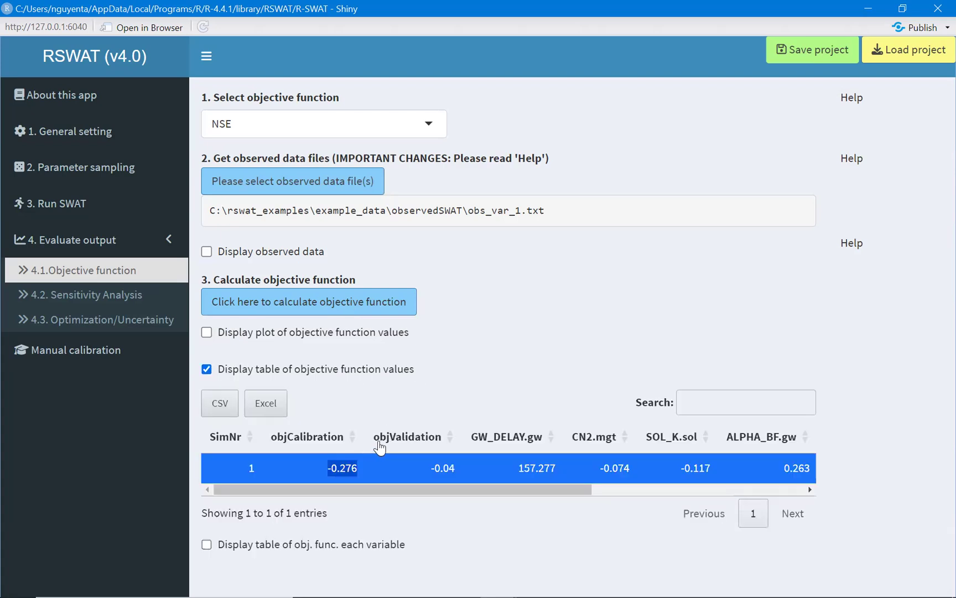
left_click_drag(329, 463, 353, 469)
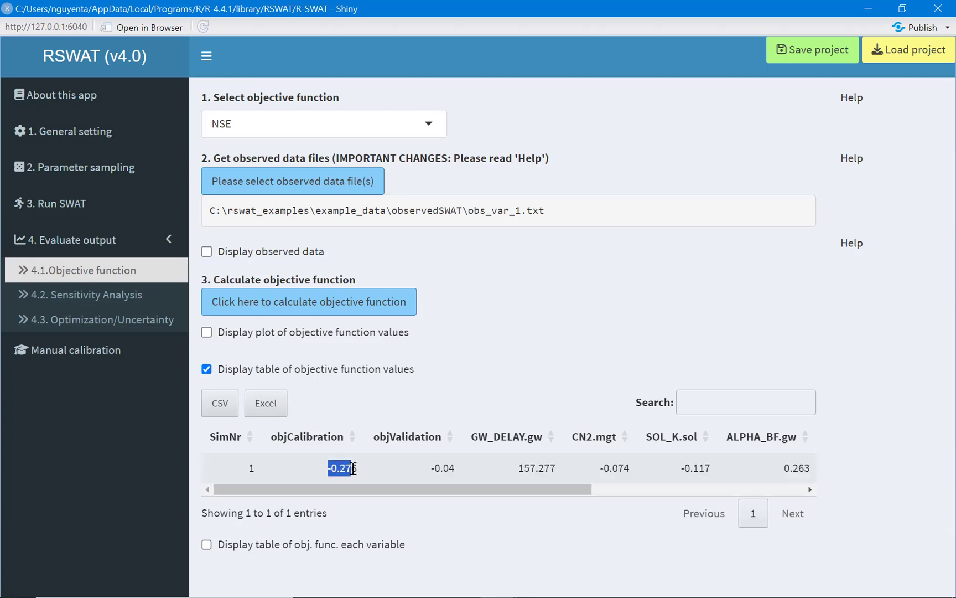
left_click_drag(429, 468, 457, 465)
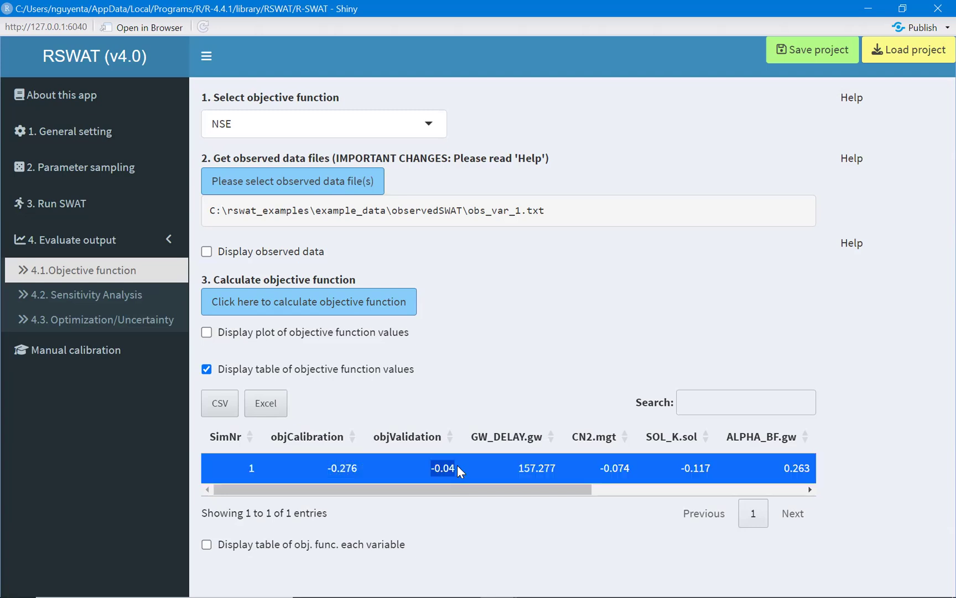
left_click(542, 308)
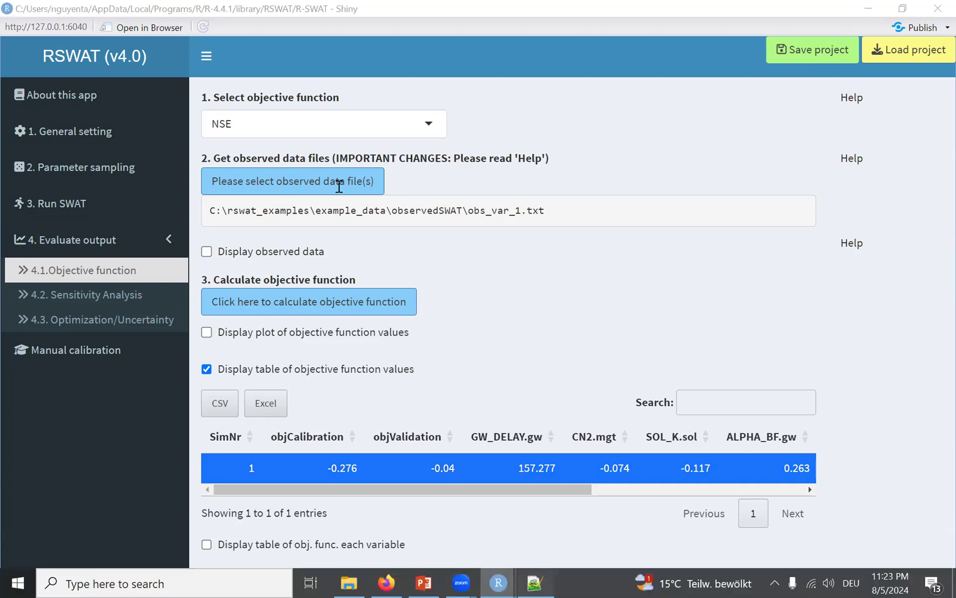
Switch to obs_var_1.txt in Notepad++, change the Cali_Valid_Flag to V for 2000-01-01 through 2000-01-07 and save the file
left_click(538, 570)
type("V")
double_click(339, 201)
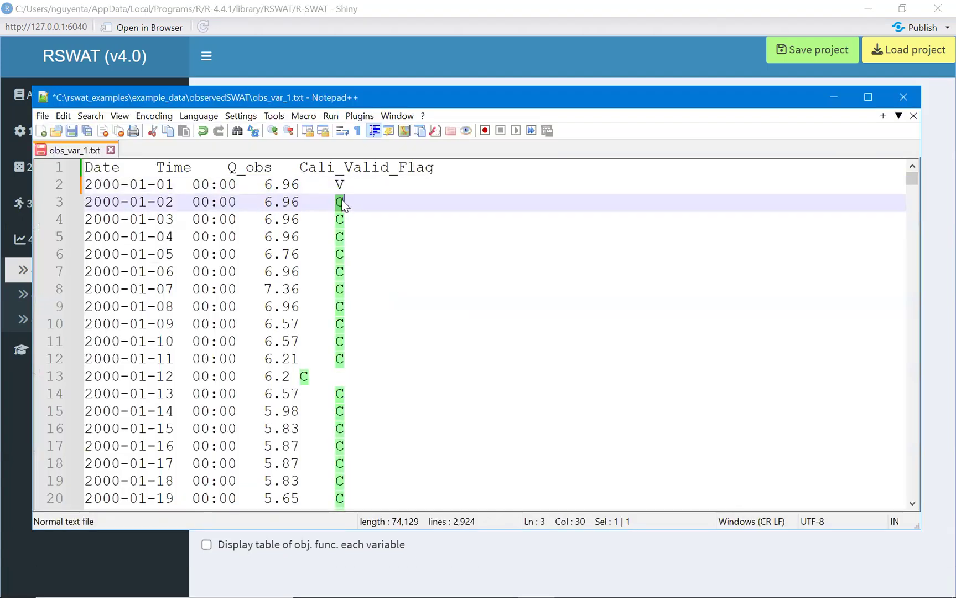
type("V")
double_click(340, 219)
type("V")
double_click(340, 236)
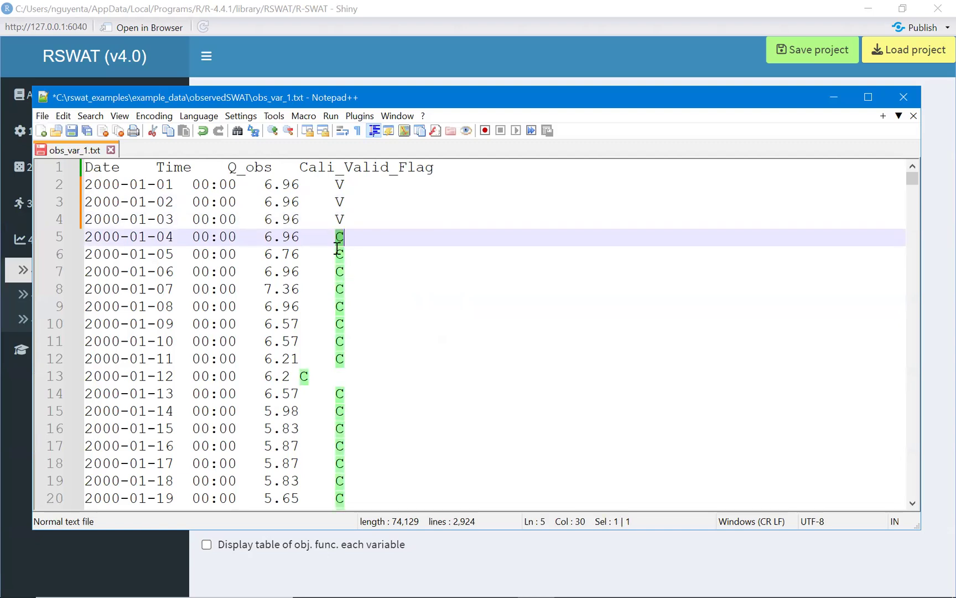
type("V")
double_click(340, 254)
type("V")
double_click(339, 271)
type("V")
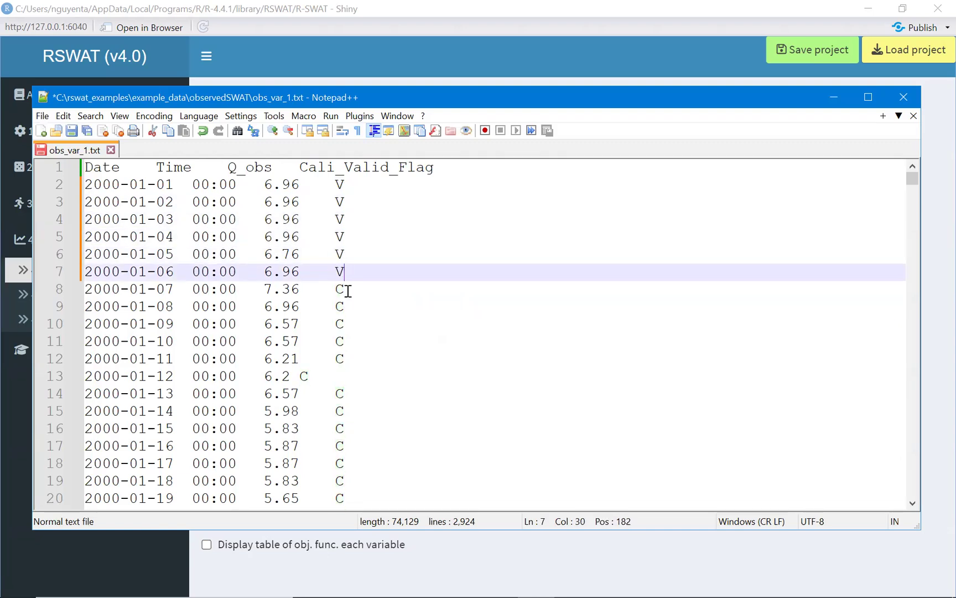
double_click(340, 289)
type("V")
Return to RSWAT and reload the edited obs_var_1.txt as the observed data file
left_click(481, 48)
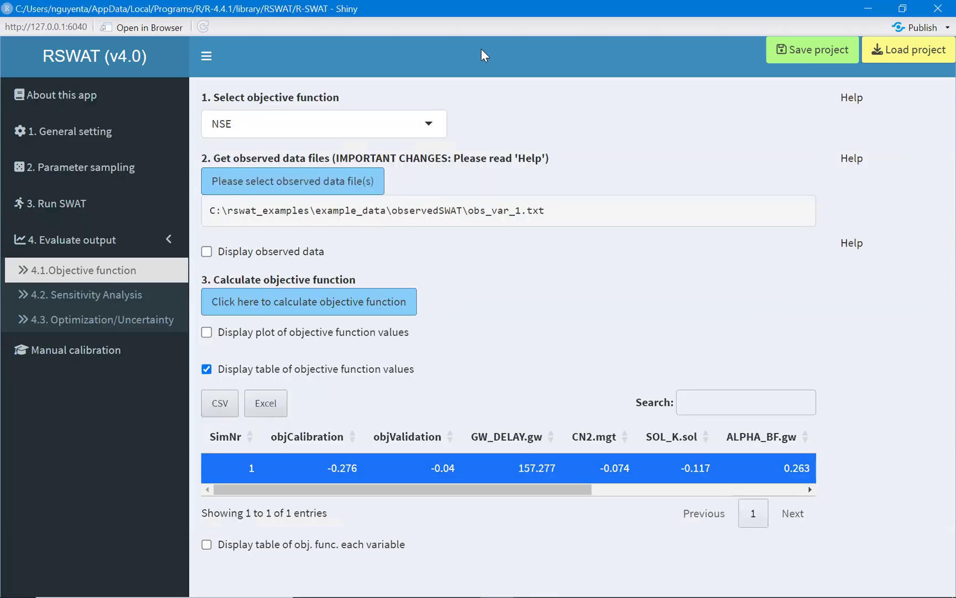
left_click(343, 182)
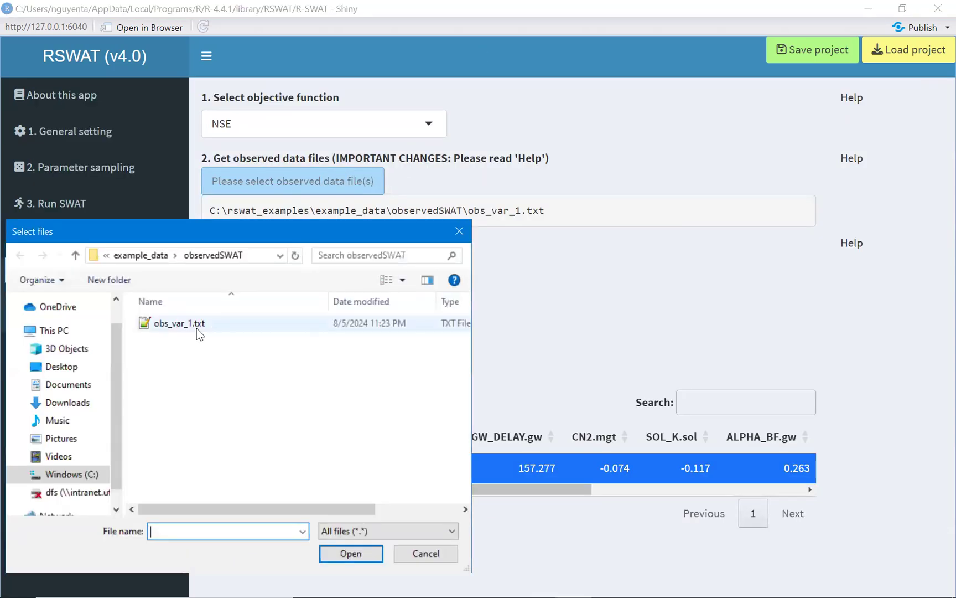
double_click(197, 327)
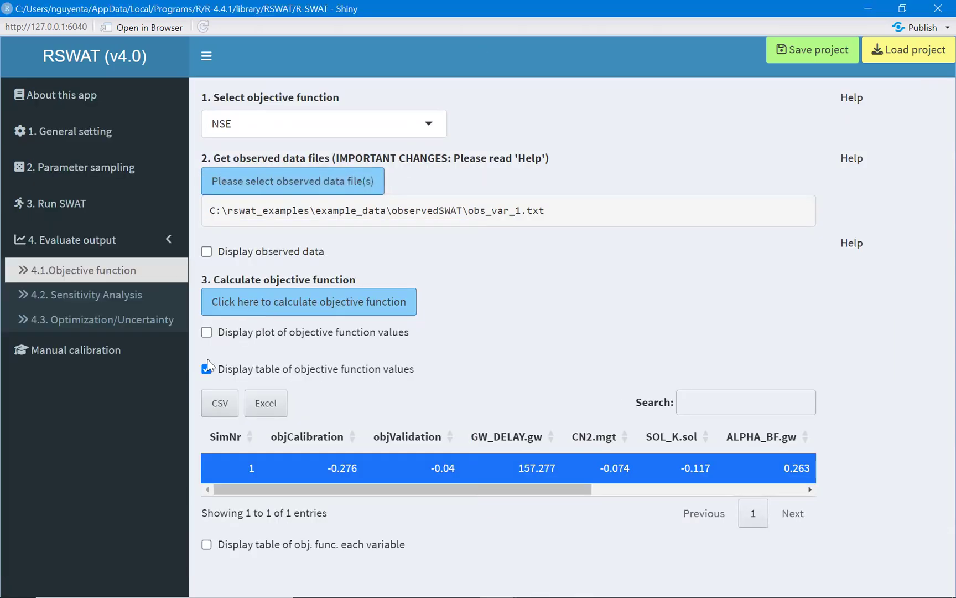
Recalculate the objective function and check the updated calibration value in the refreshed results table
left_click(279, 305)
left_click(207, 371)
left_click(207, 371)
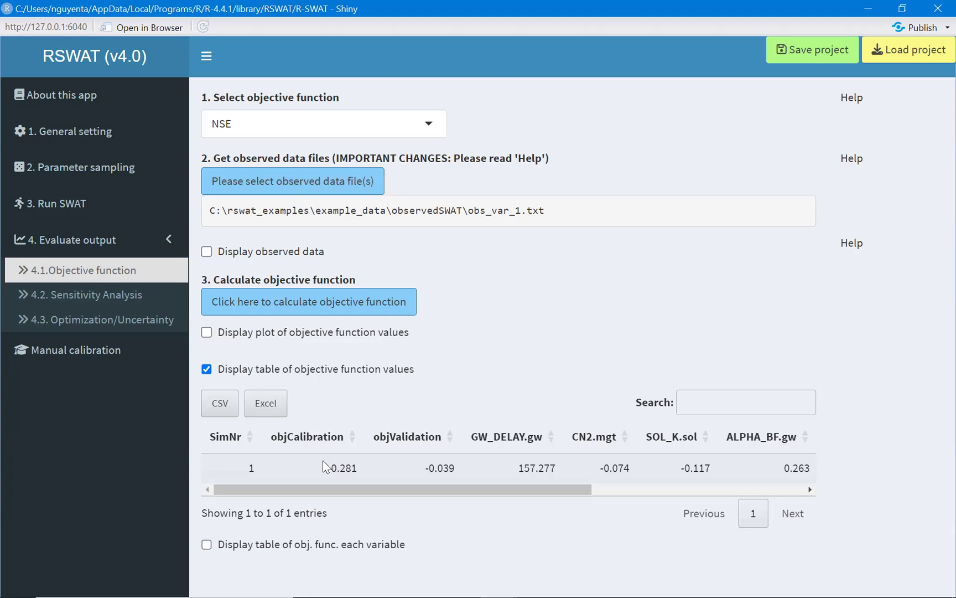
left_click_drag(323, 461, 357, 466)
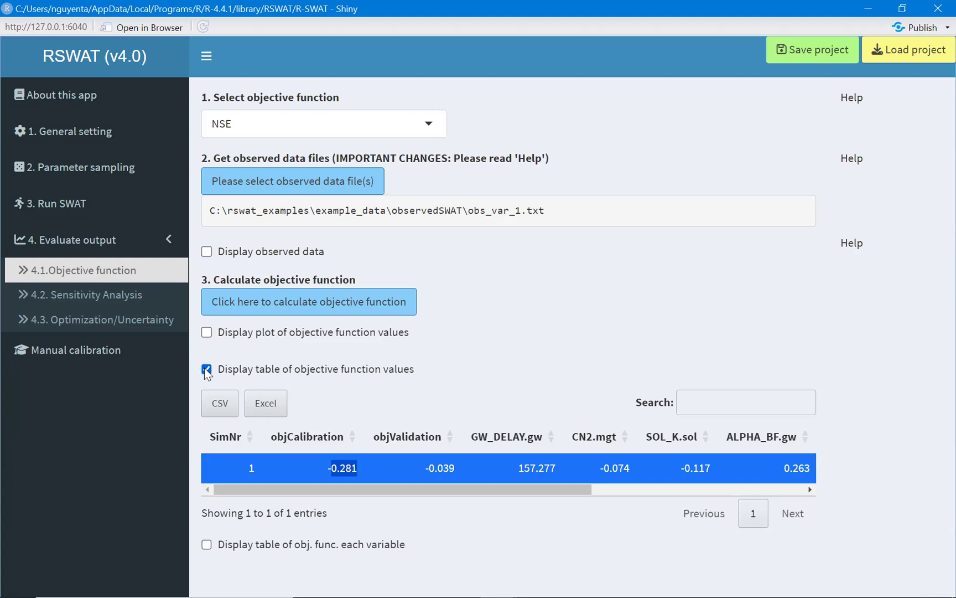
Return to obs_var_1.txt in Notepad++, replace the Q_obs values for 2000-01-02 through 2000-01-05 with NA and save the file
left_click(535, 582)
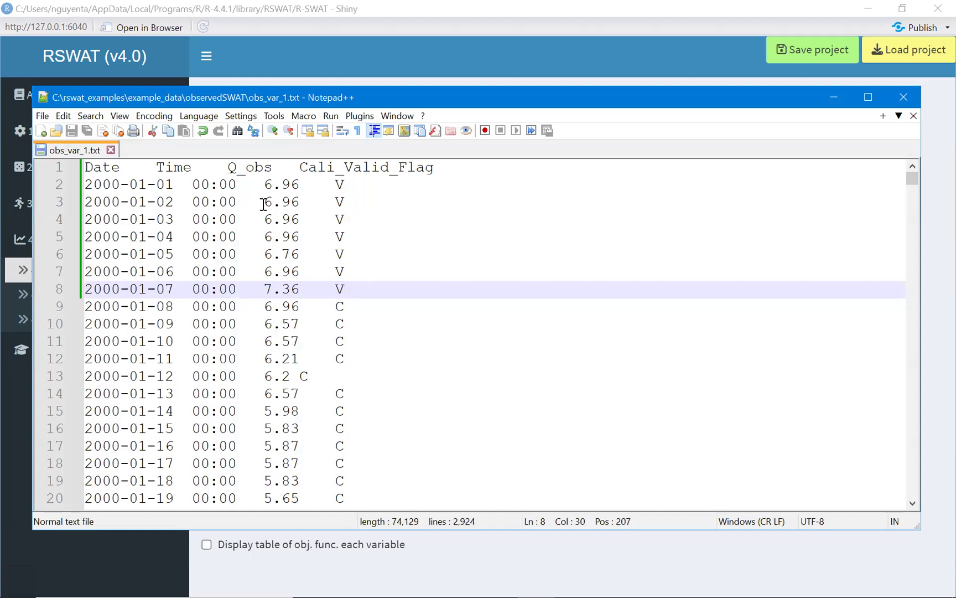
left_click_drag(264, 203, 301, 203)
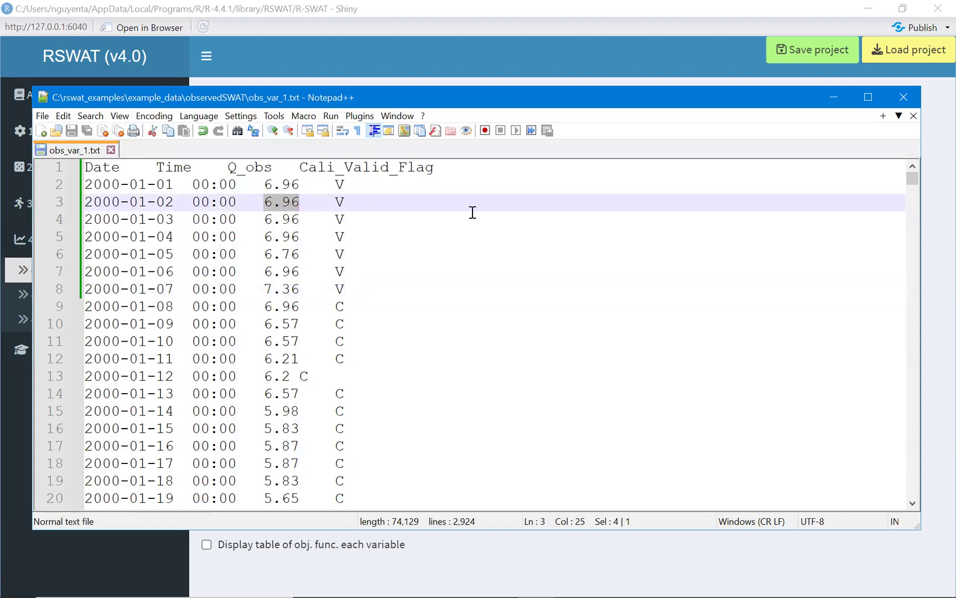
type("NA")
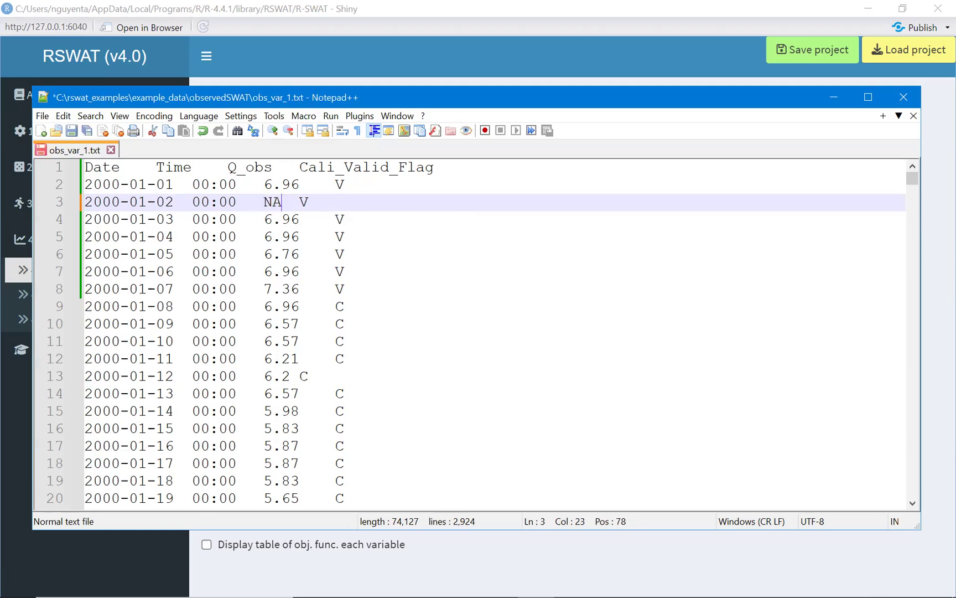
left_click_drag(264, 220, 301, 217)
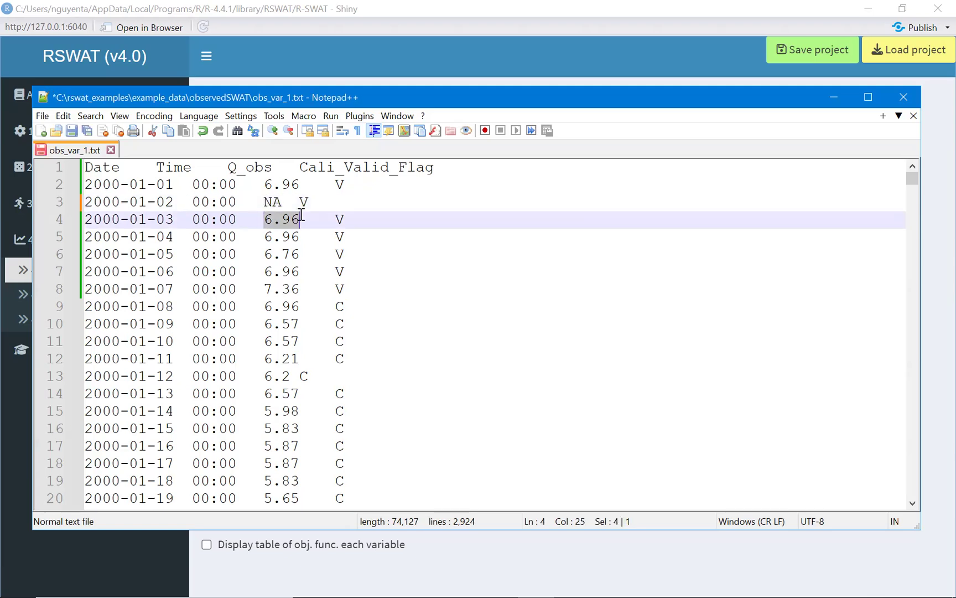
type("NA")
key("Escape")
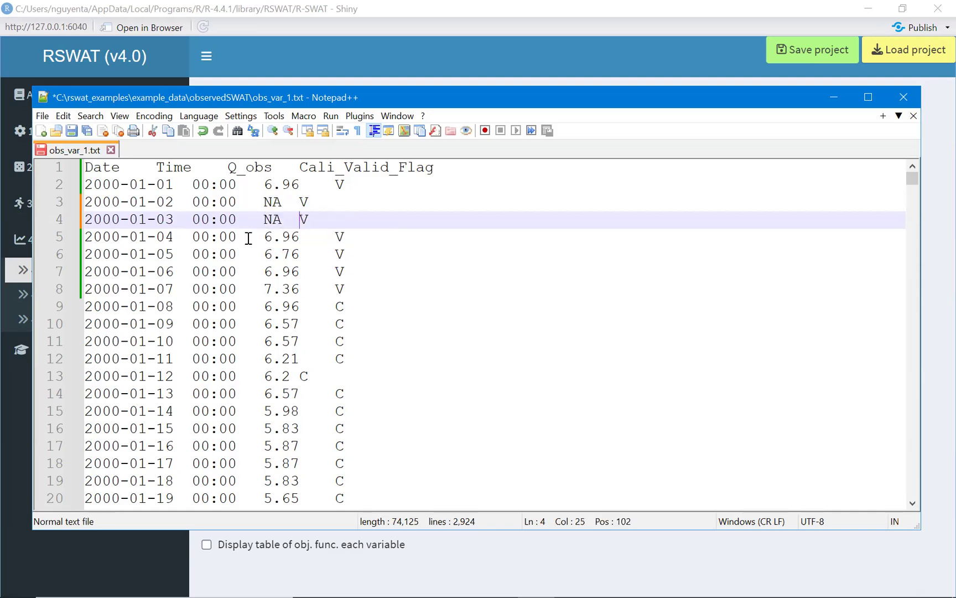
left_click_drag(264, 236, 308, 235)
type("NA")
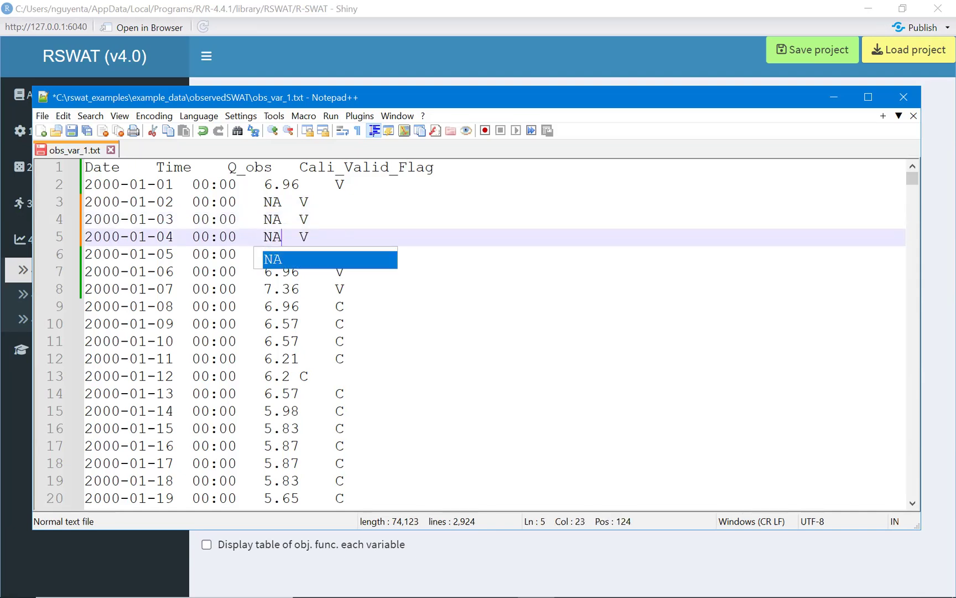
key("Escape")
left_click_drag(264, 254, 299, 255)
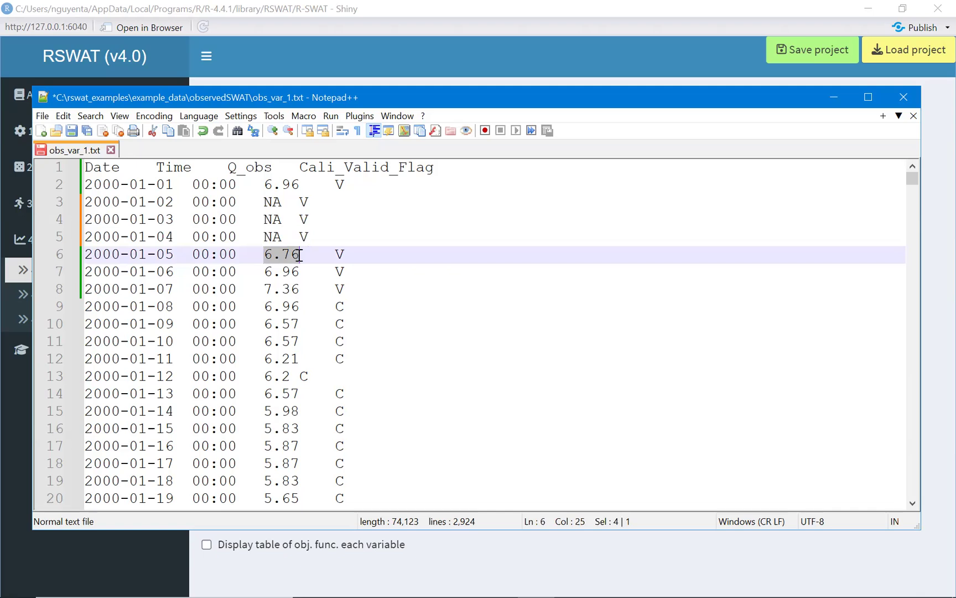
type("N")
type("A")
key("ctrl+s")
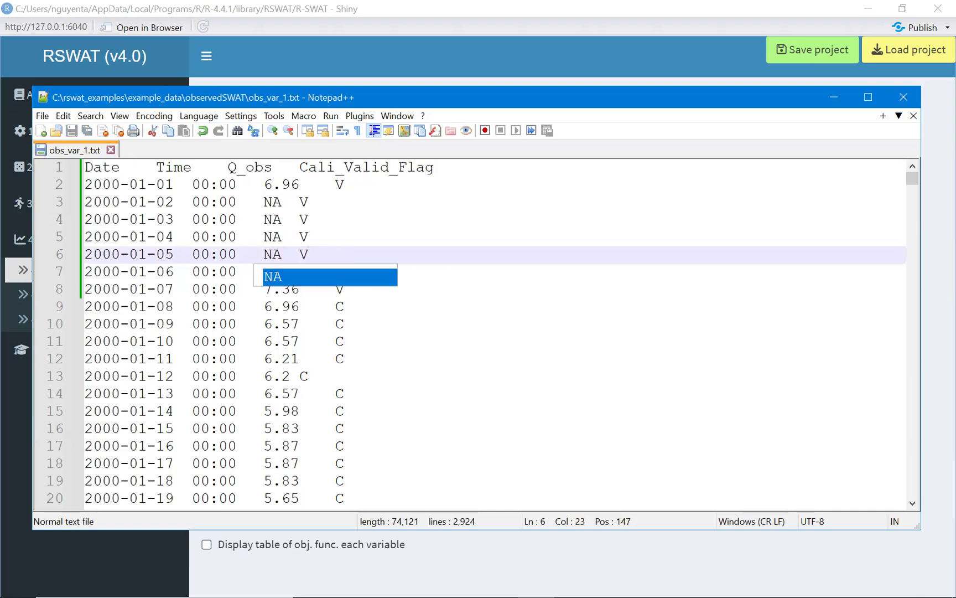
left_click(285, 218)
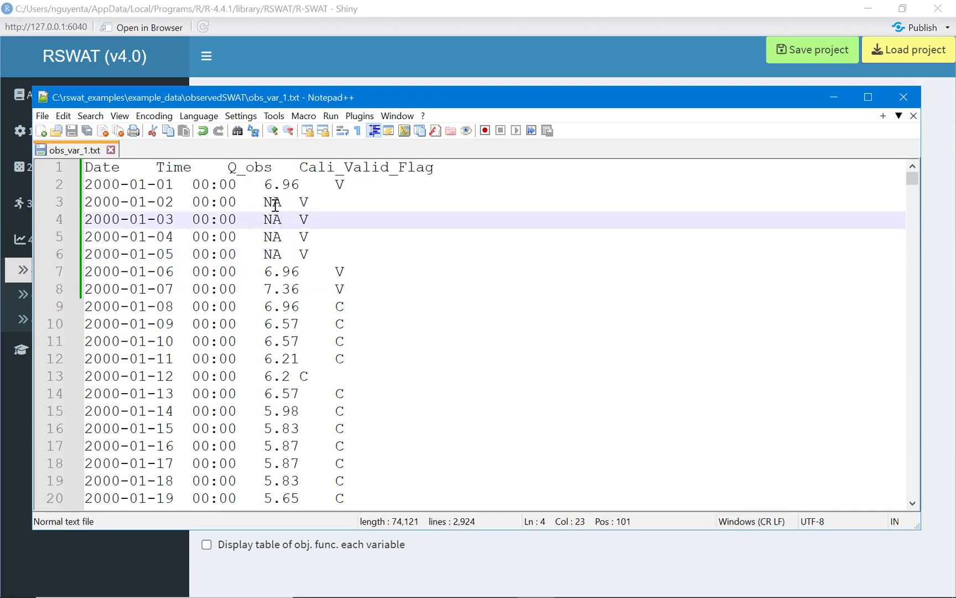
Examine the NA value and V flag in the 2000-01-02 record and the observed value for 2000-01-08
double_click(270, 204)
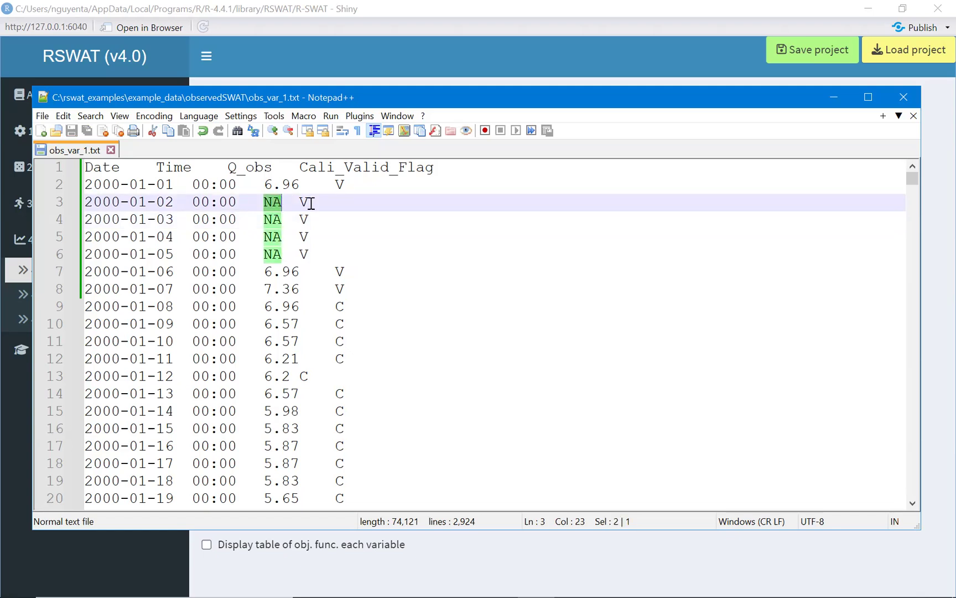
left_click(310, 204)
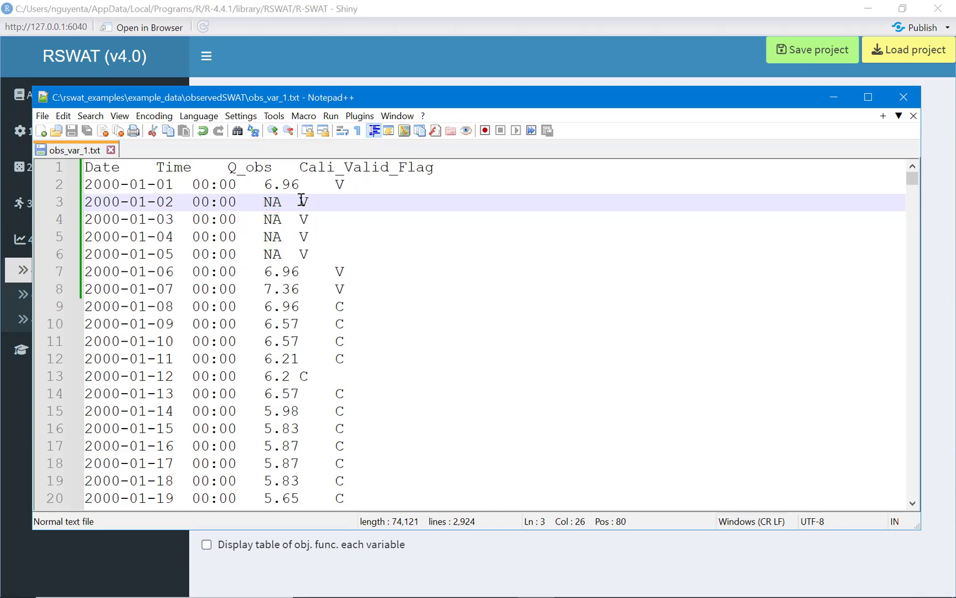
left_click_drag(282, 202, 264, 202)
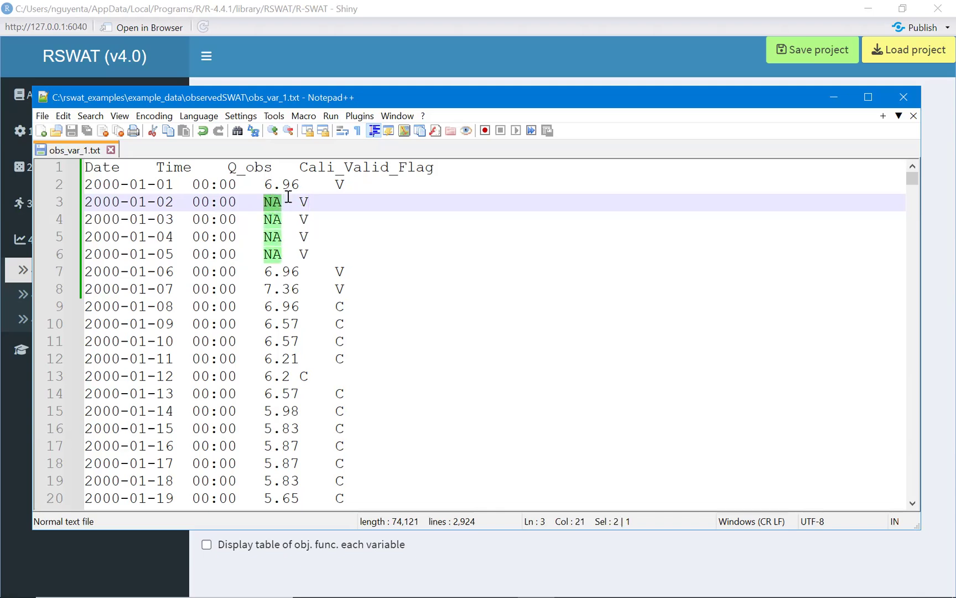
double_click(304, 202)
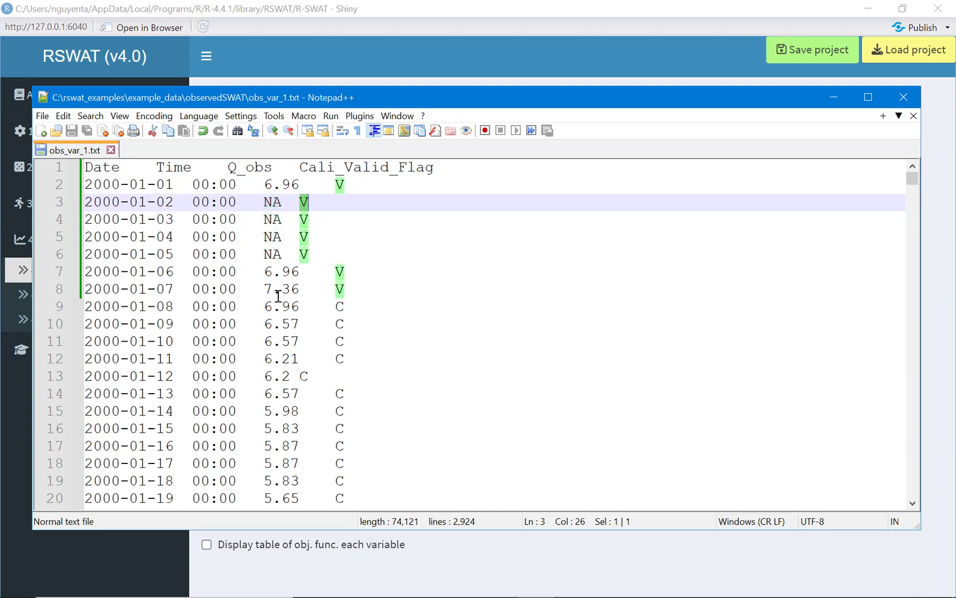
left_click_drag(265, 306, 300, 309)
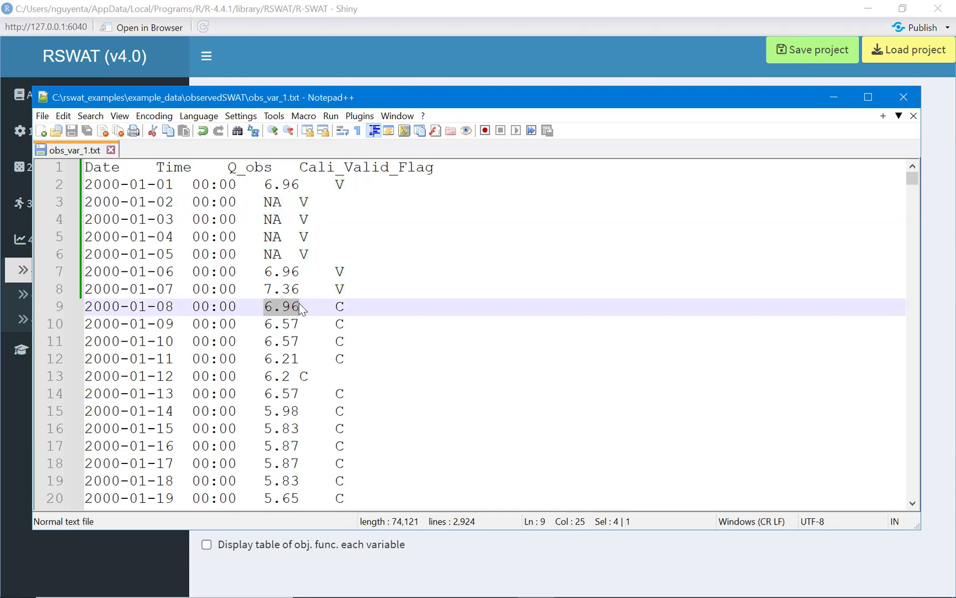
Replace the Q_obs value of the 2000-01-08 record with NA, keeping its C flag
type("NA")
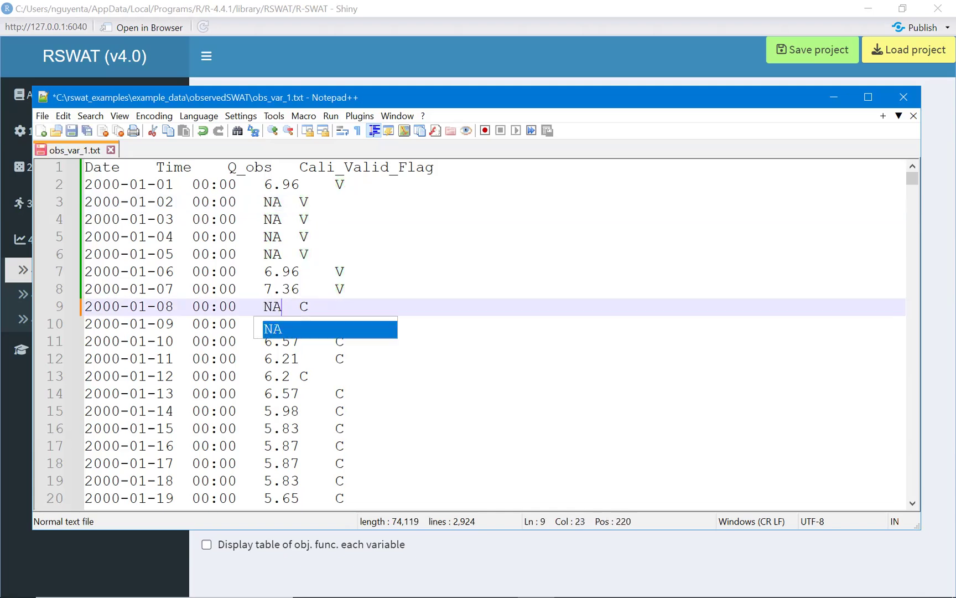
double_click(315, 307)
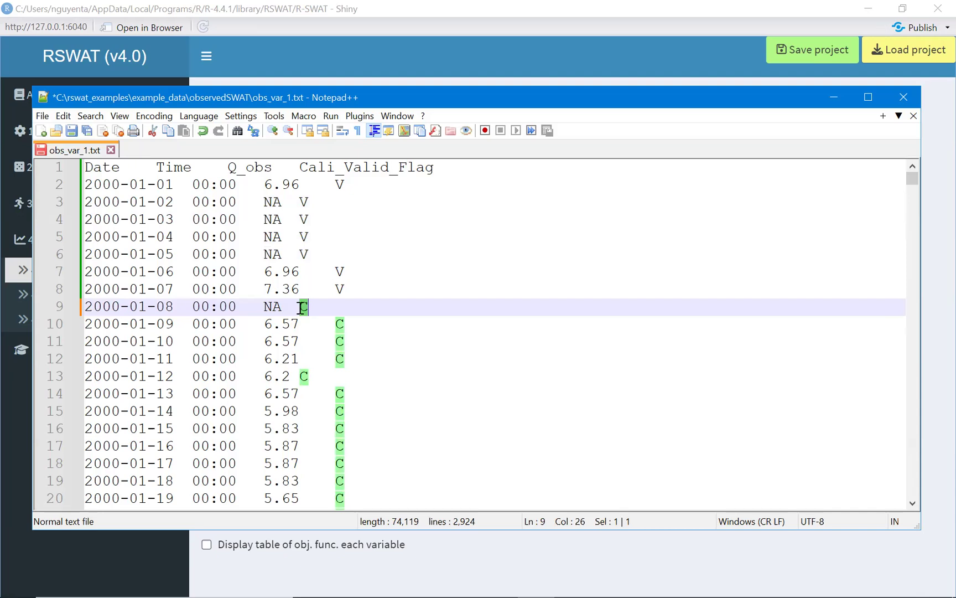
left_click(288, 306)
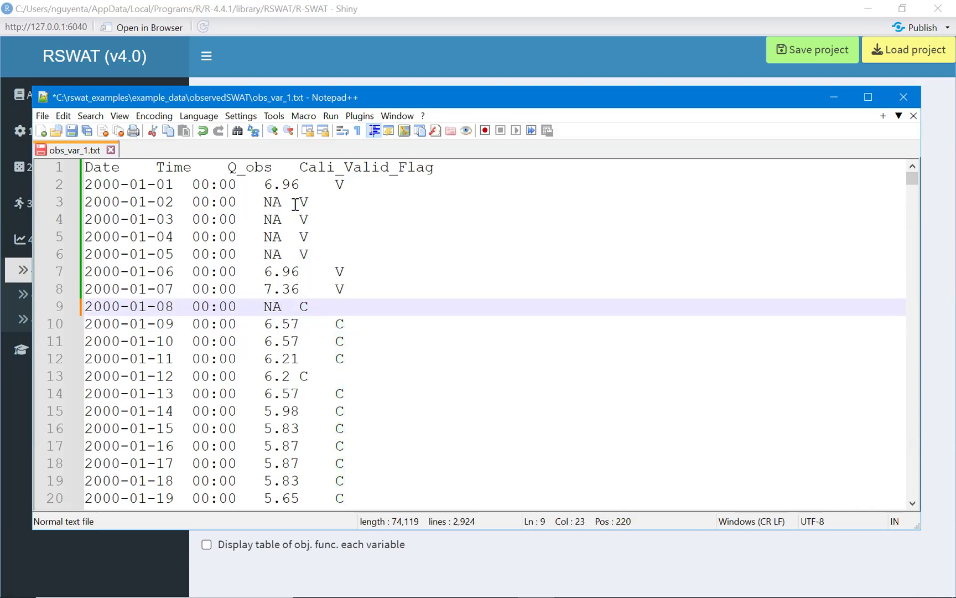
left_click_drag(302, 201, 309, 200)
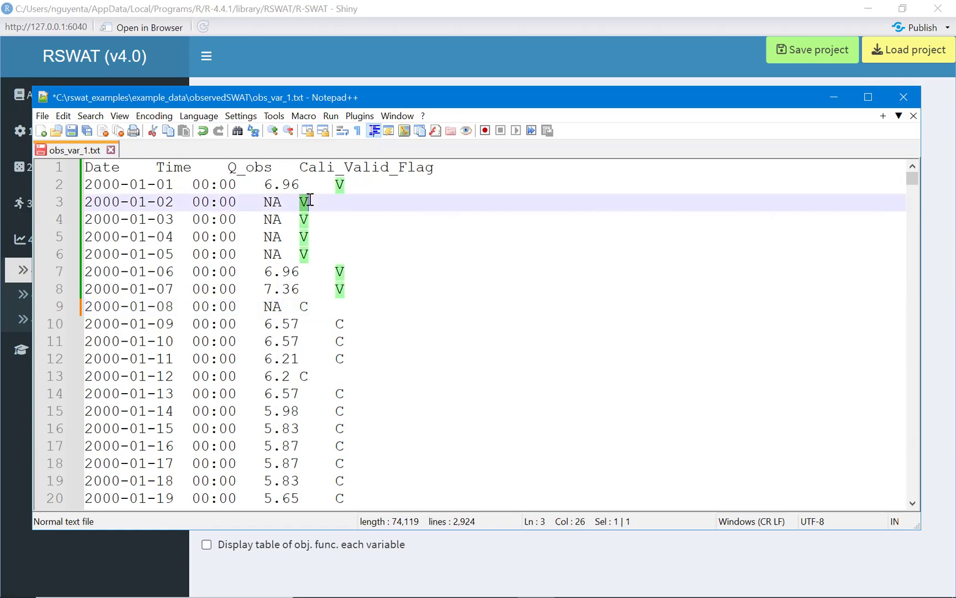
left_click(300, 198)
key("Down")
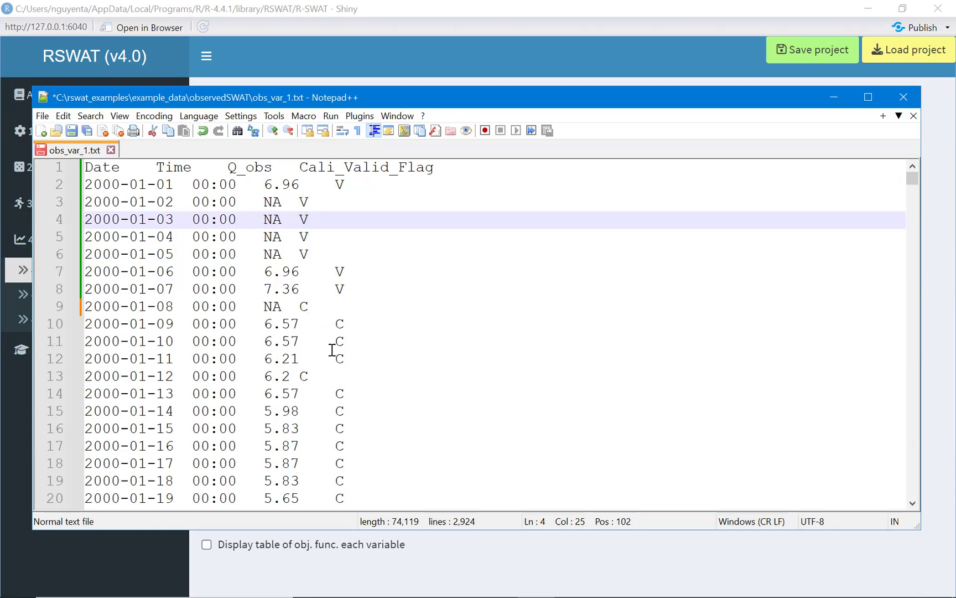
Replace the Cali_Valid_Flag values for 2000-01-10 and 2000-01-11 with NA and save the file
left_click_drag(265, 340, 350, 339)
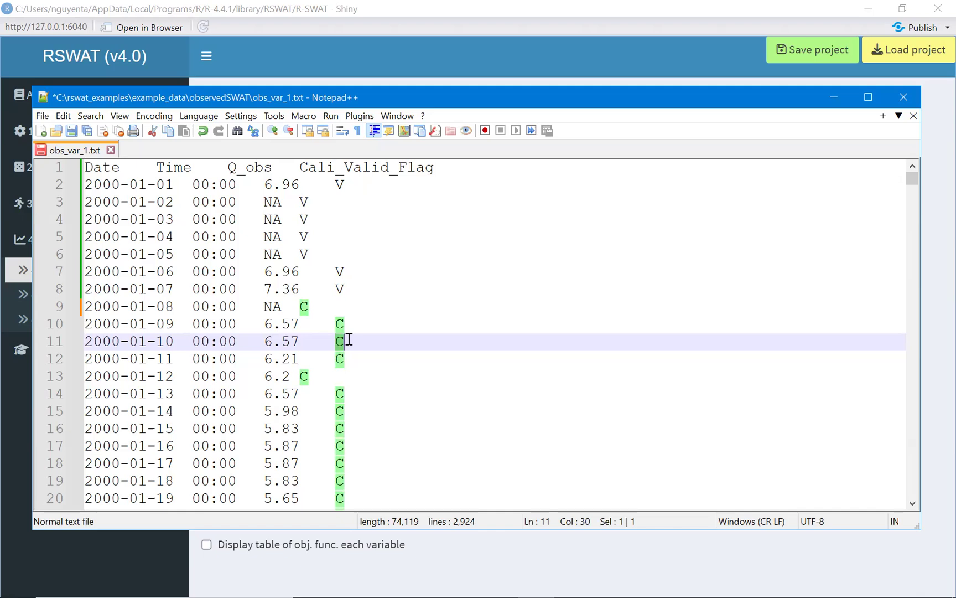
type("NA")
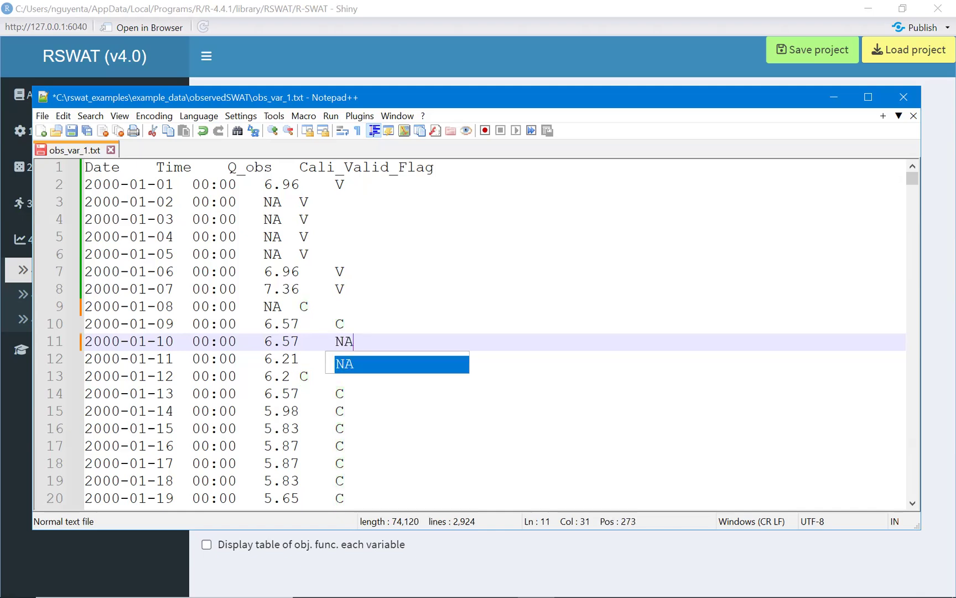
left_click_drag(265, 344, 355, 343)
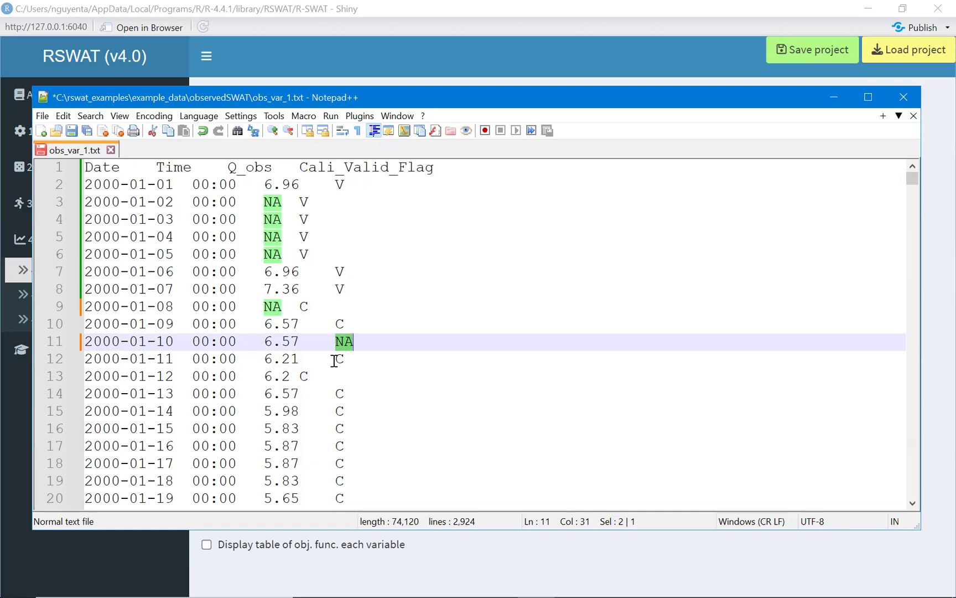
double_click(337, 359)
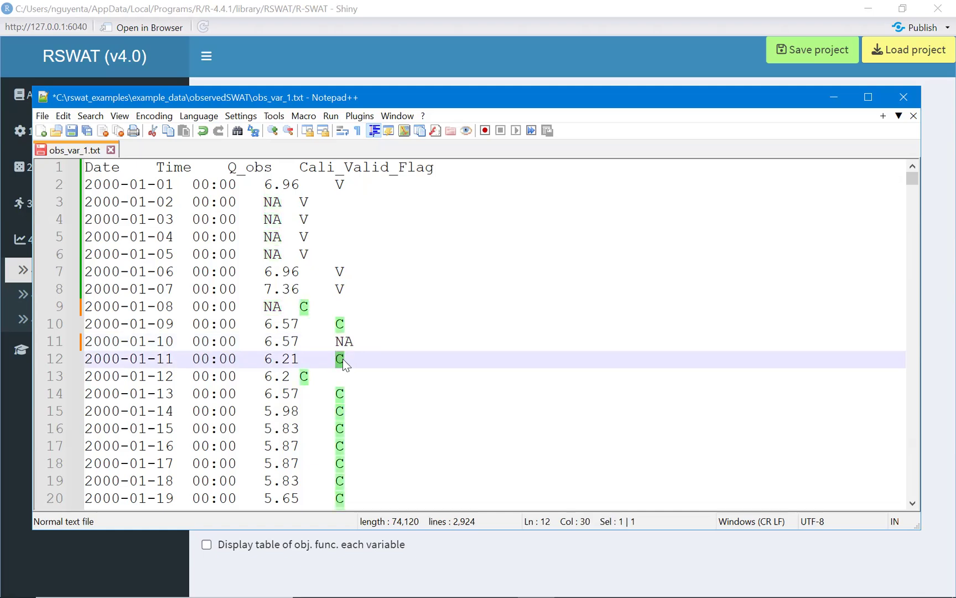
type("NA")
key("ctrl+s")
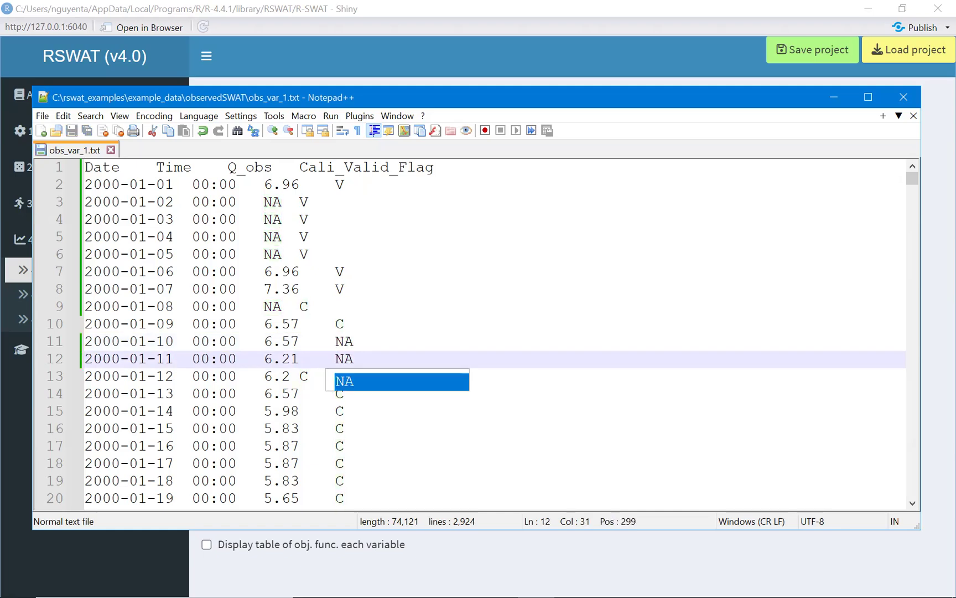
Set both the Q_obs value and the Cali_Valid_Flag of the 2000-01-13 record to NA and save the file
left_click_drag(291, 357, 266, 359)
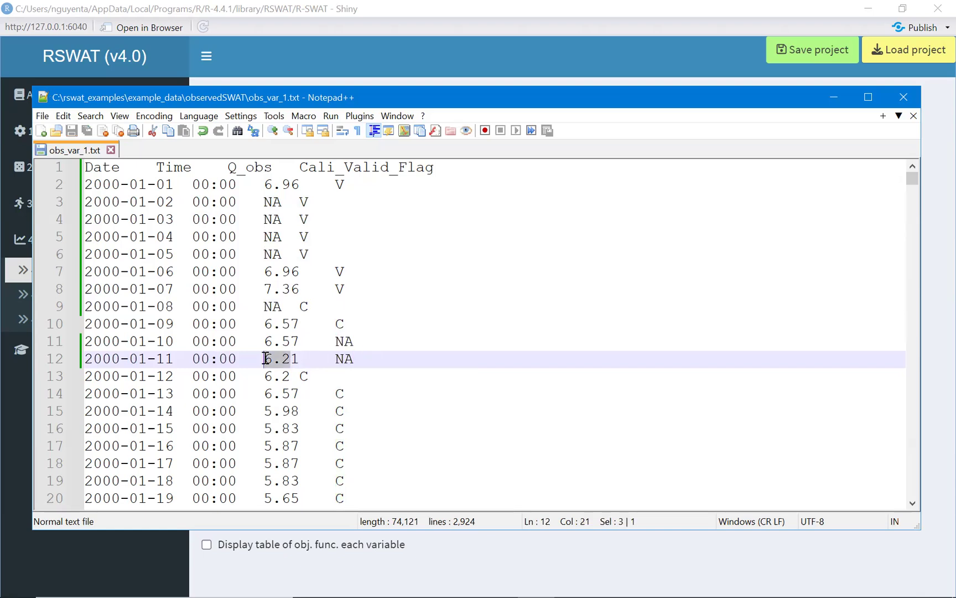
left_click(301, 359)
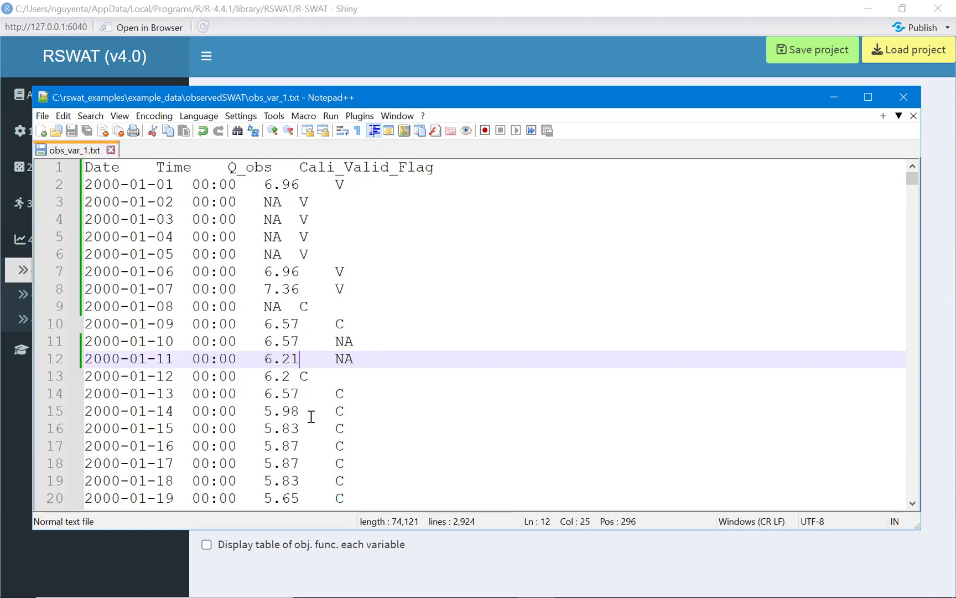
left_click_drag(264, 393, 298, 393)
type("NA")
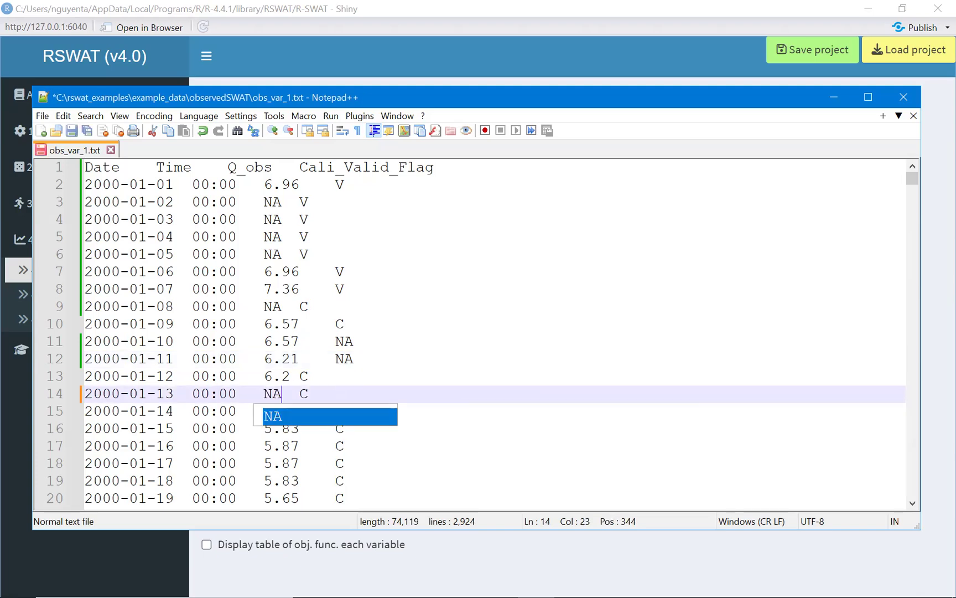
double_click(304, 394)
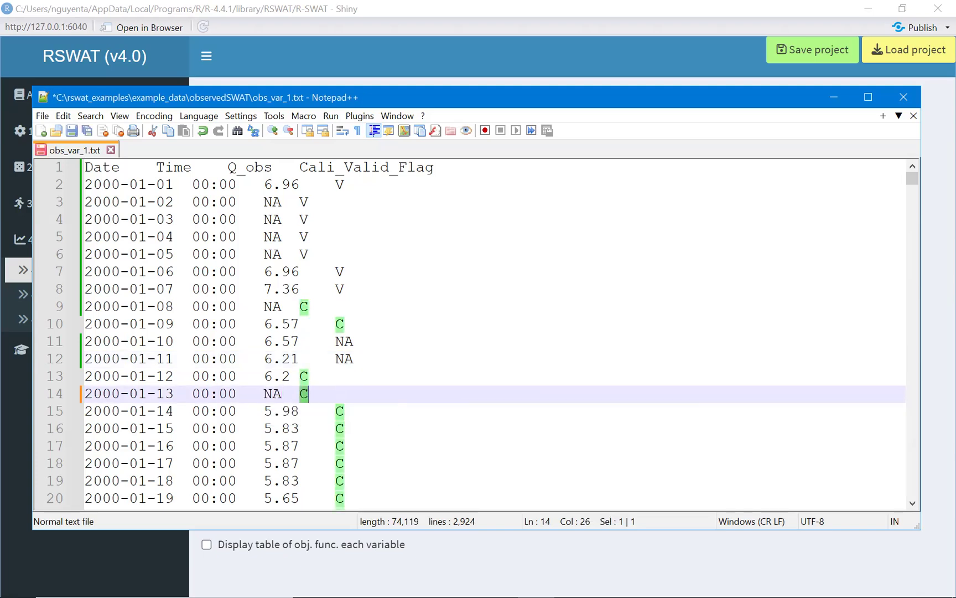
type("NA")
key("ctrl+s")
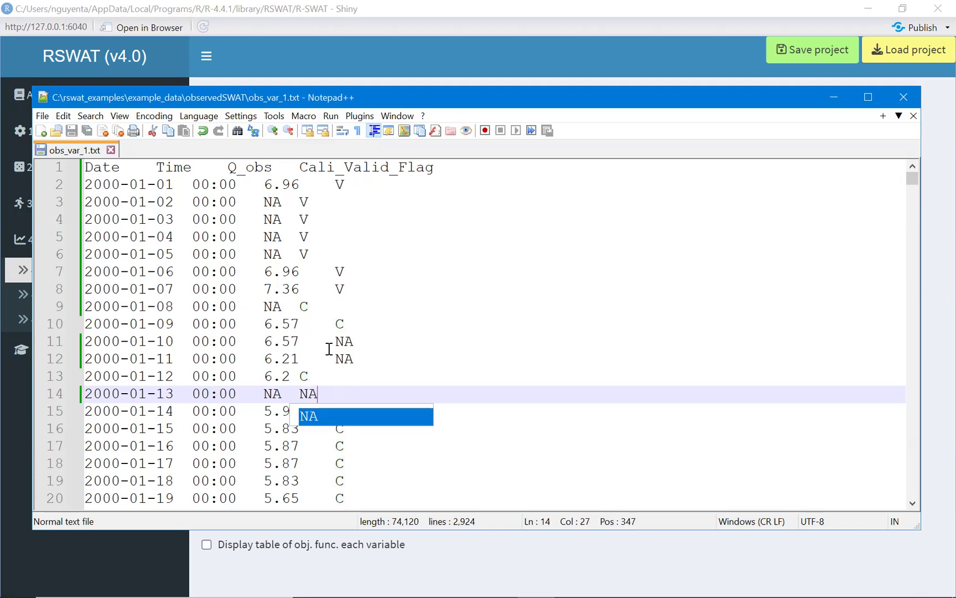
Compare how NA is used in the observed value and flag of the 2000-01-05, 2000-01-10, 2000-01-11 and 2000-01-13 records
left_click(265, 397, "shift")
left_click(317, 394)
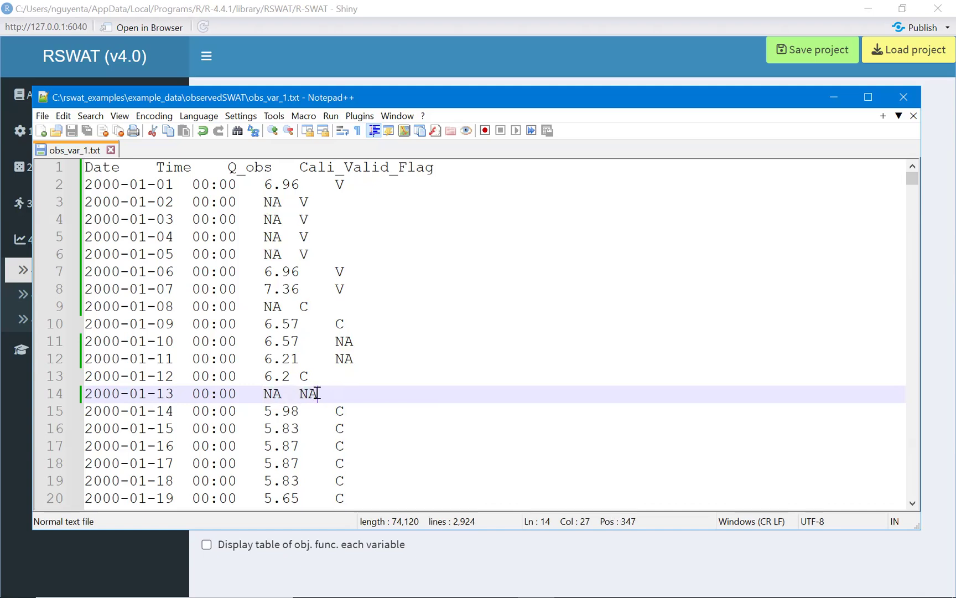
double_click(271, 394)
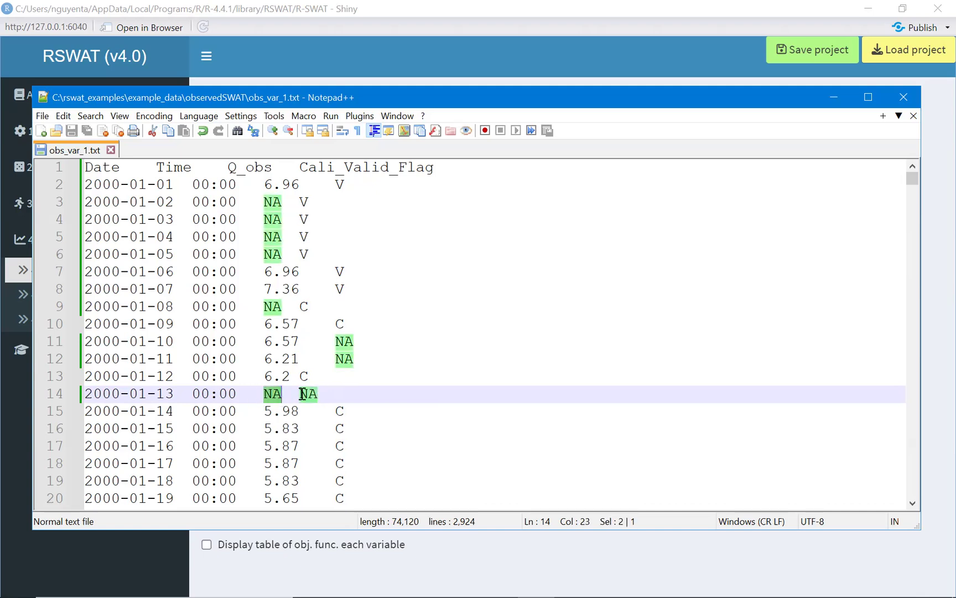
double_click(321, 393)
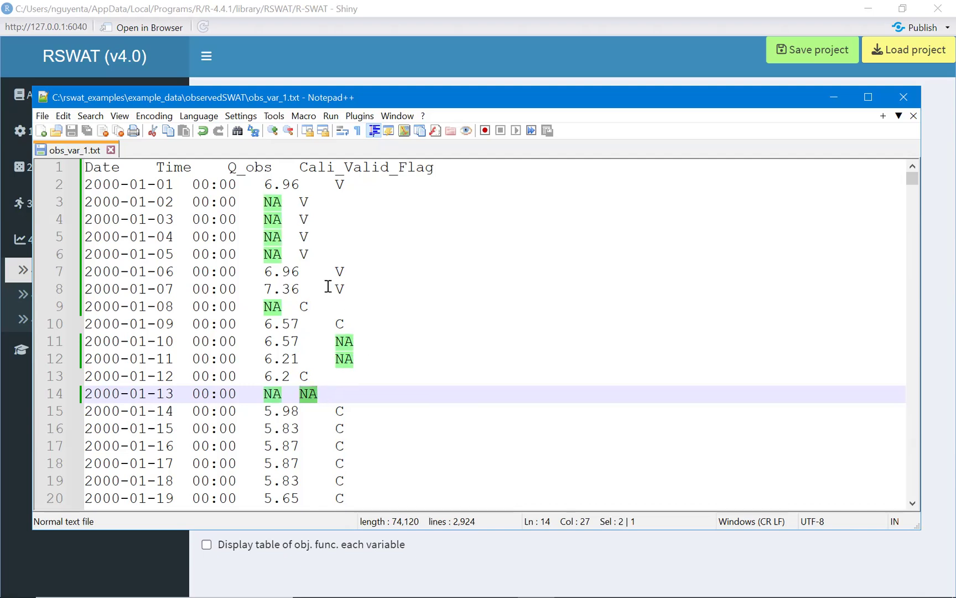
left_click(316, 393)
left_click_drag(316, 393, 264, 393)
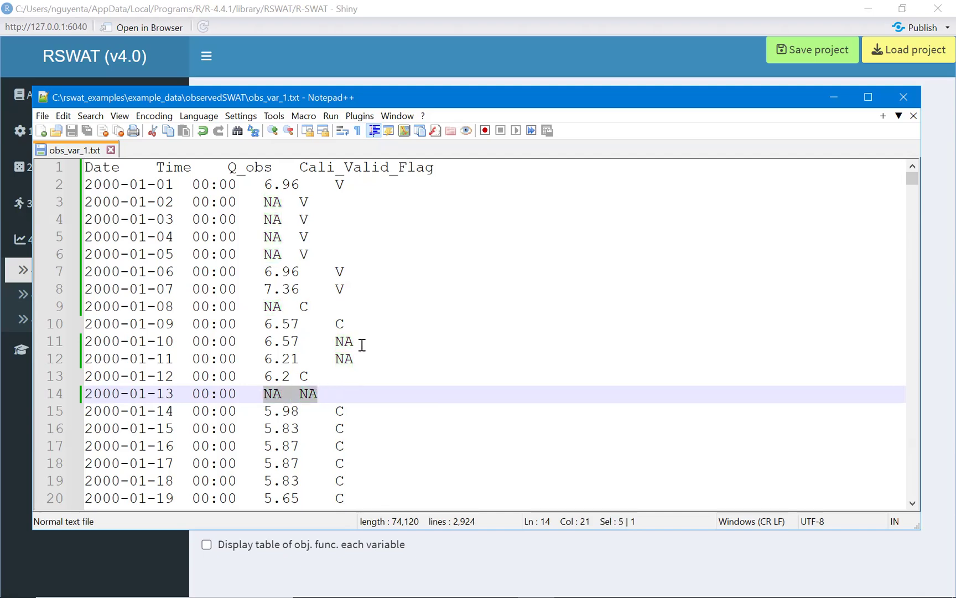
left_click_drag(358, 343, 254, 337)
left_click_drag(313, 253, 263, 255)
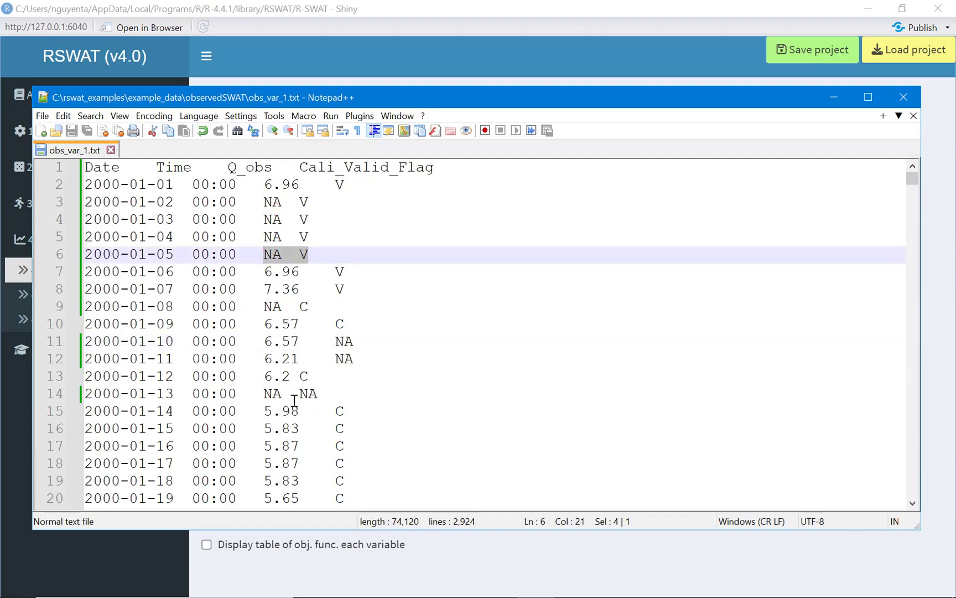
left_click_drag(354, 358, 264, 360)
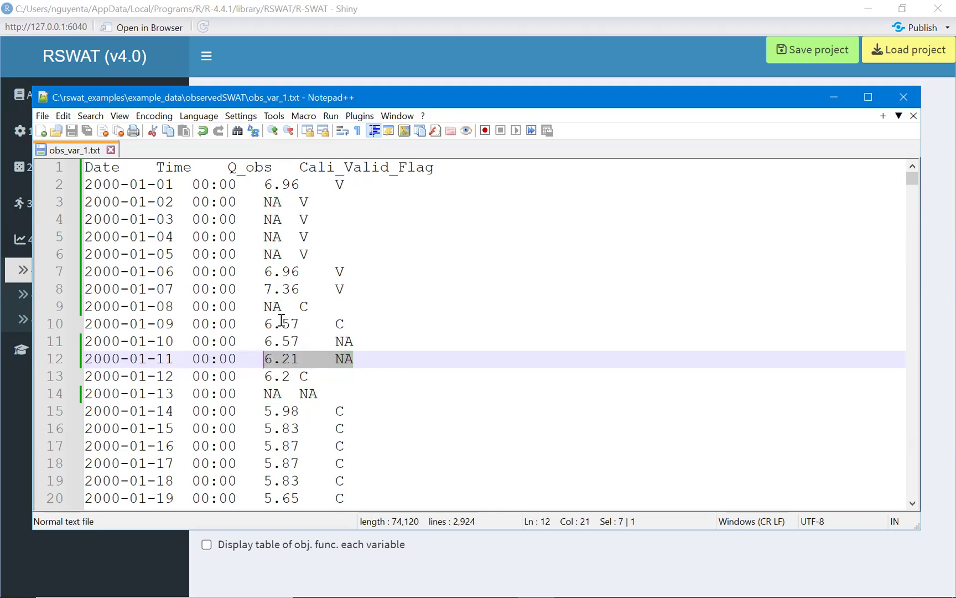
left_click_drag(264, 254, 321, 254)
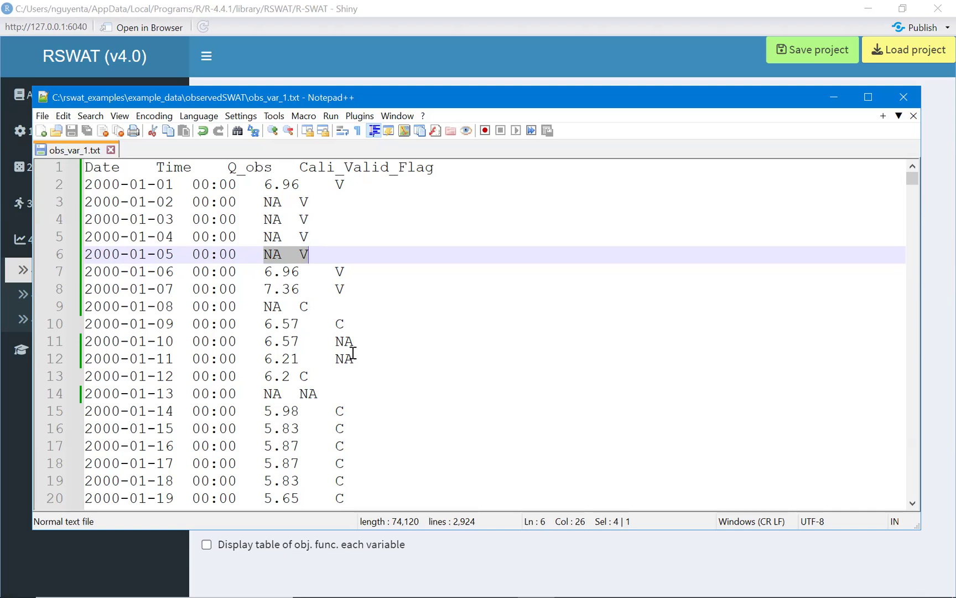
left_click(311, 265)
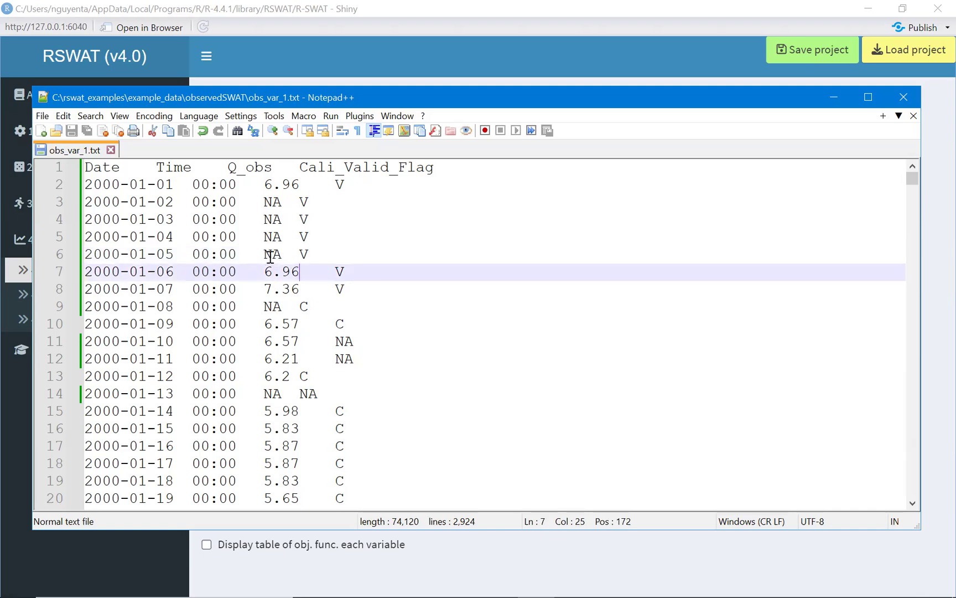
left_click_drag(265, 394, 317, 394)
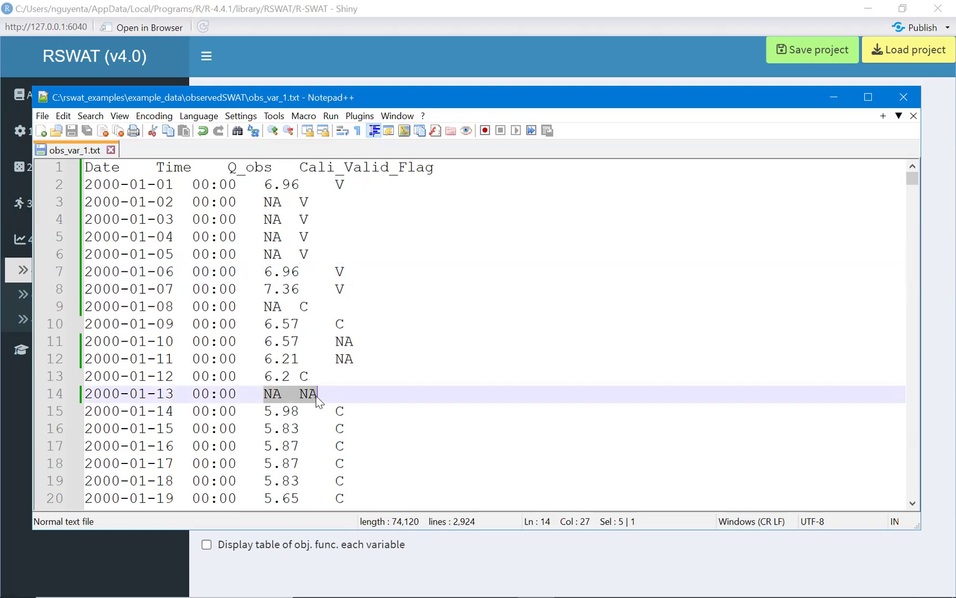
left_click(271, 394)
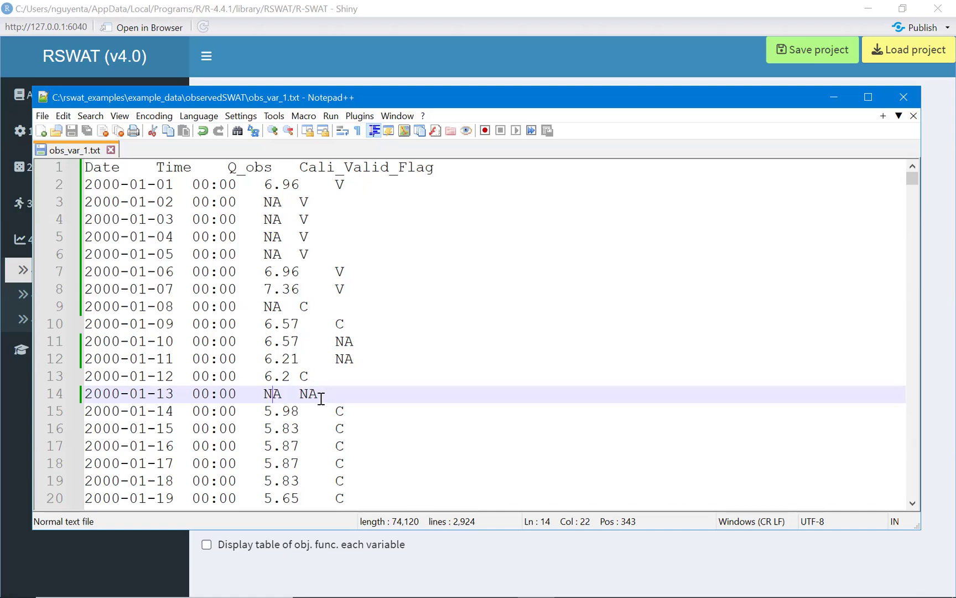
left_click(376, 265)
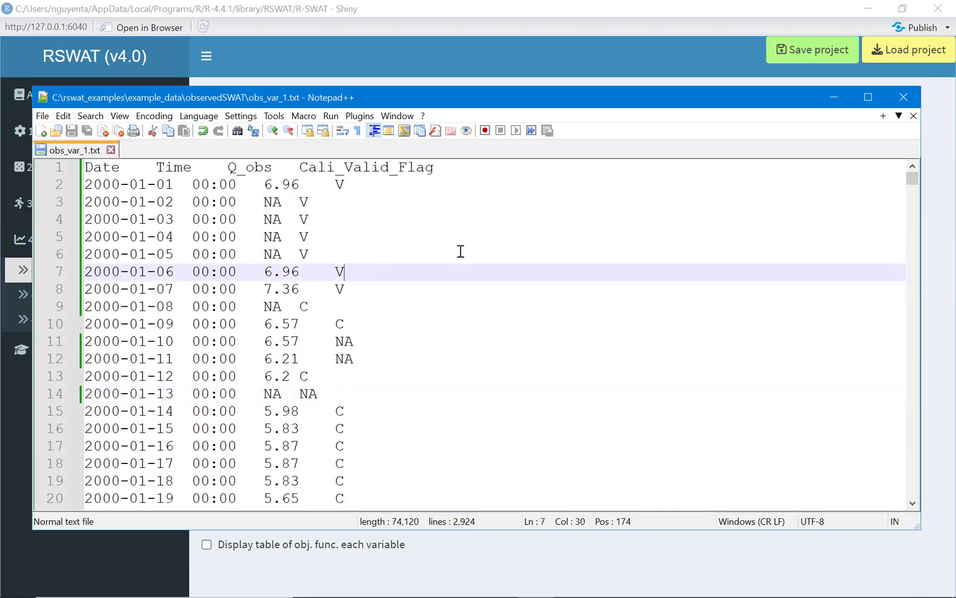
Return to RSWAT, reload obs_var_1.txt as the observed data file and recalculate the objective function, refreshing its results table
left_click(902, 94)
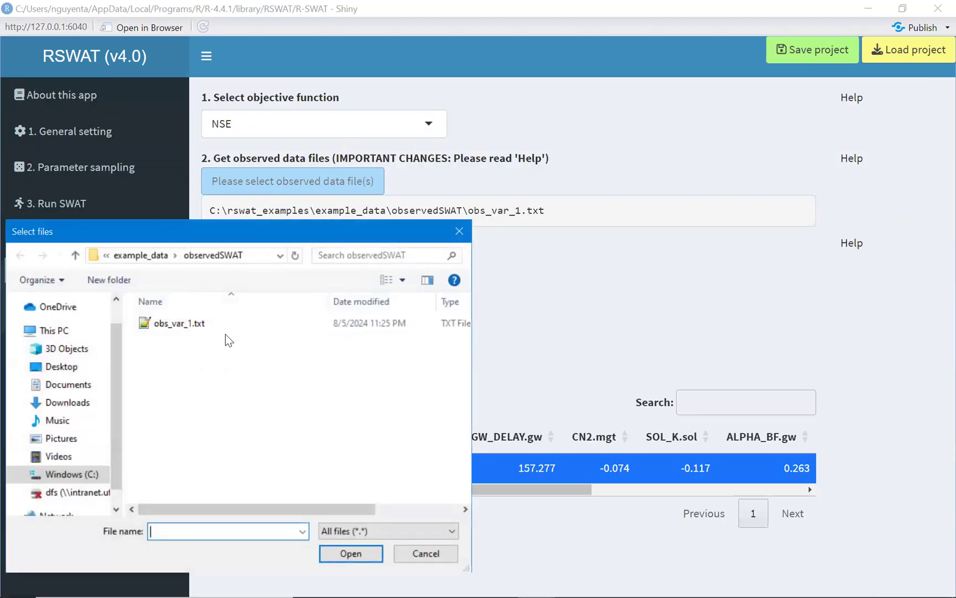
double_click(190, 327)
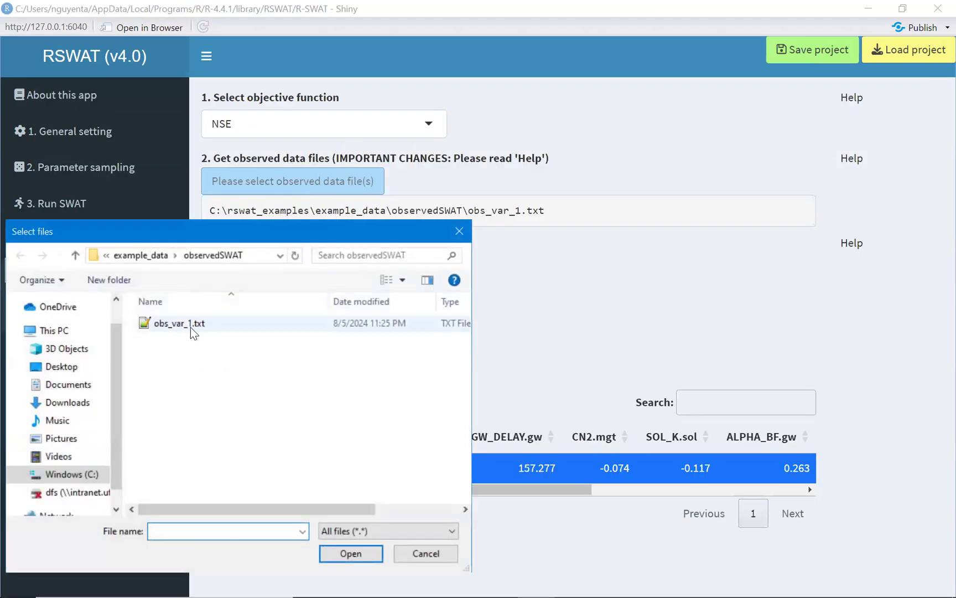
left_click(270, 301)
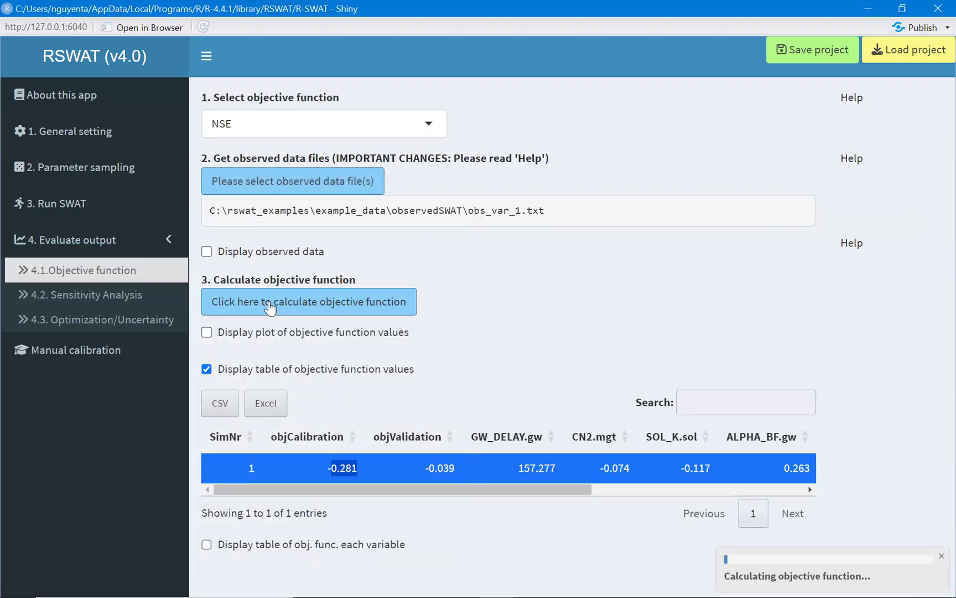
left_click(208, 369)
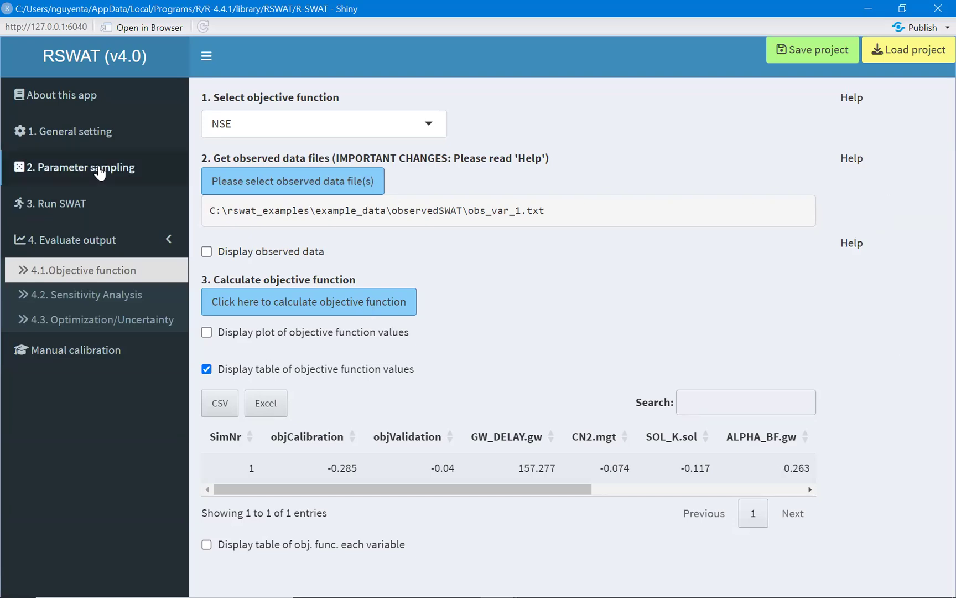
Return to the Run SWAT settings, add a second model output row after the first and set its file type to output.rch
left_click(96, 206)
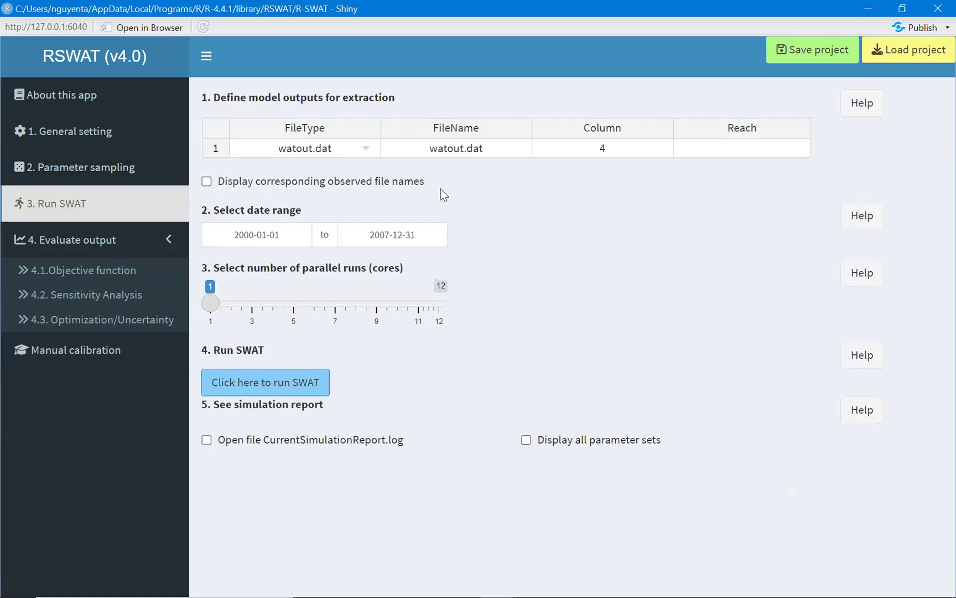
right_click(216, 148)
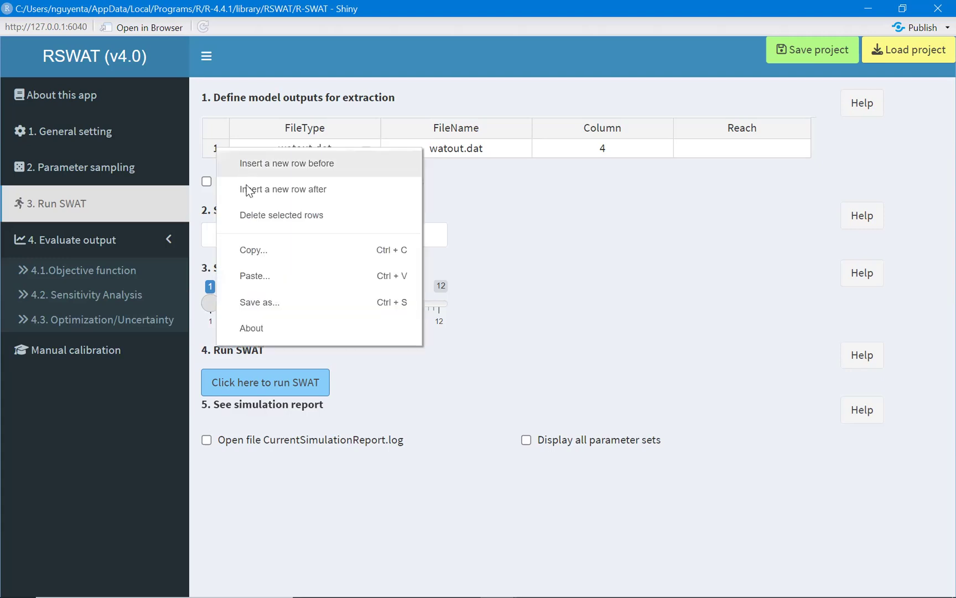
left_click(289, 192)
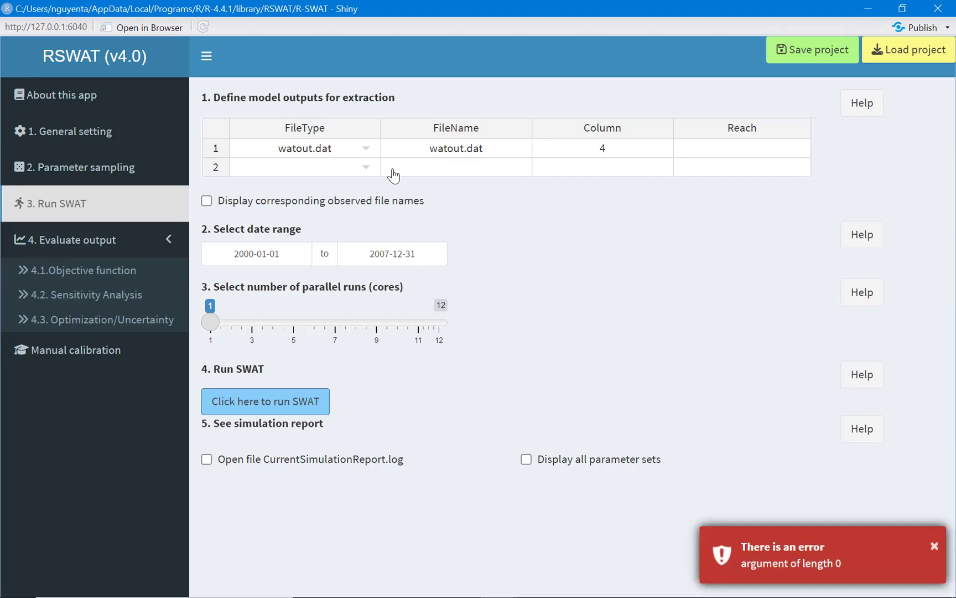
left_click(332, 167)
left_click(622, 167)
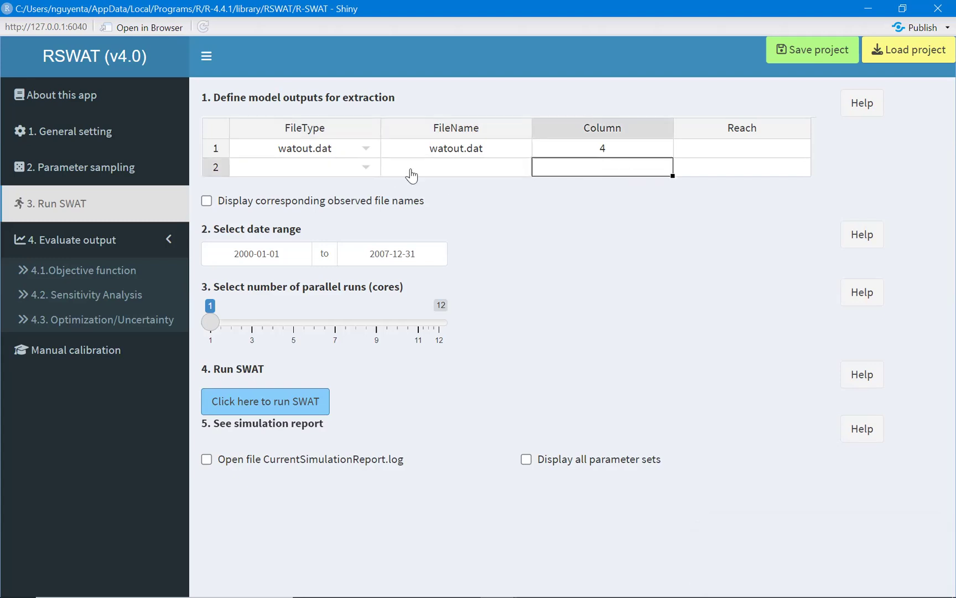
double_click(335, 166)
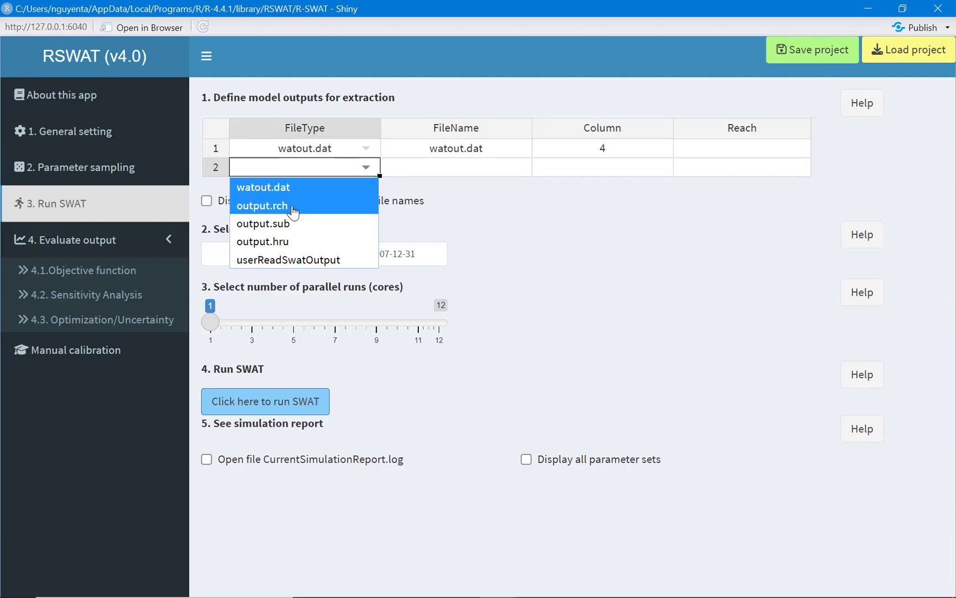
left_click(293, 212)
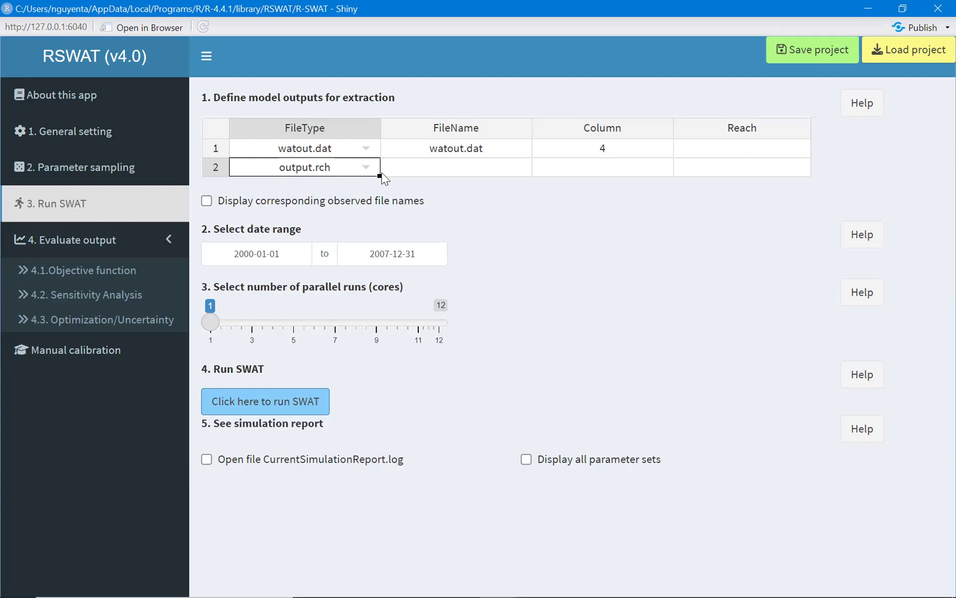
Complete the output.rch row with file name output.rch, column 7 and reaches 2,3
left_click_drag(379, 176, 514, 176)
left_click(599, 166)
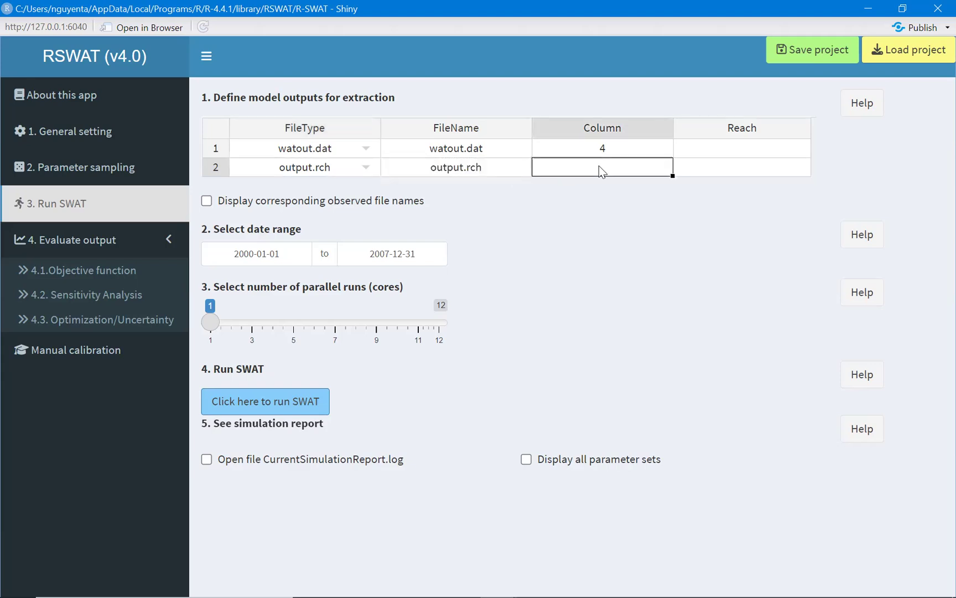
type("7")
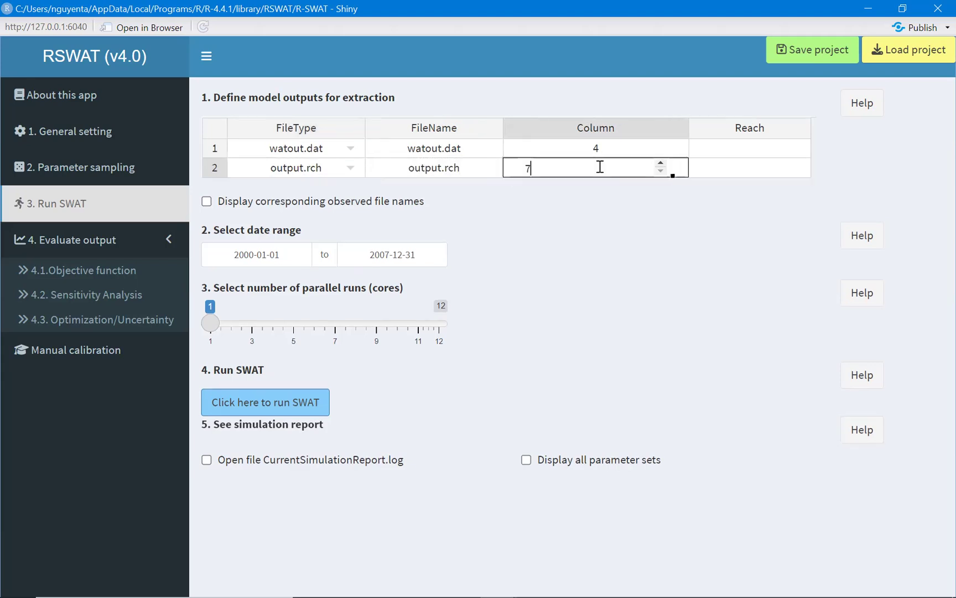
left_click(727, 169)
type("2,3")
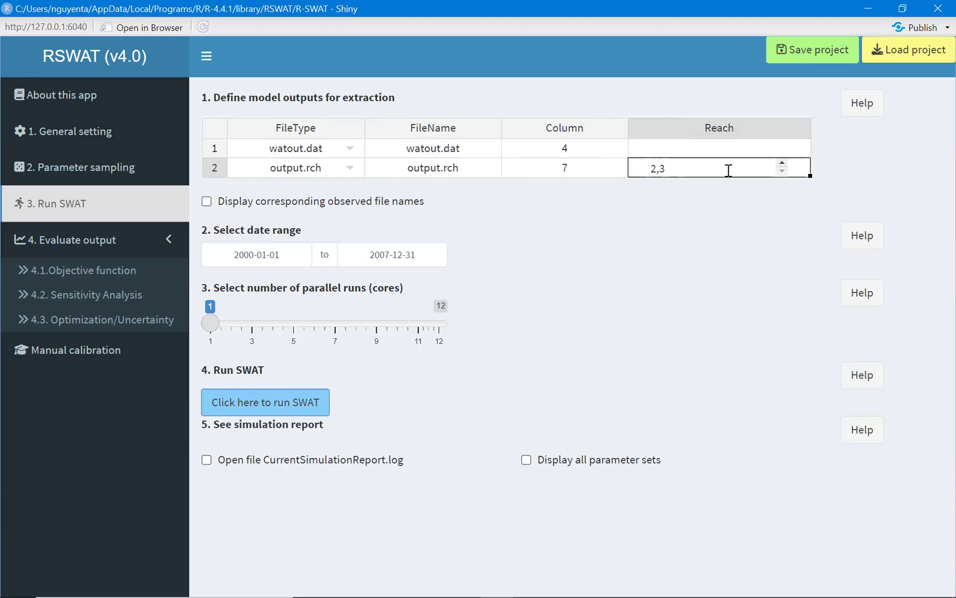
Run SWAT with both defined model outputs and dismiss the running message
left_click(301, 404)
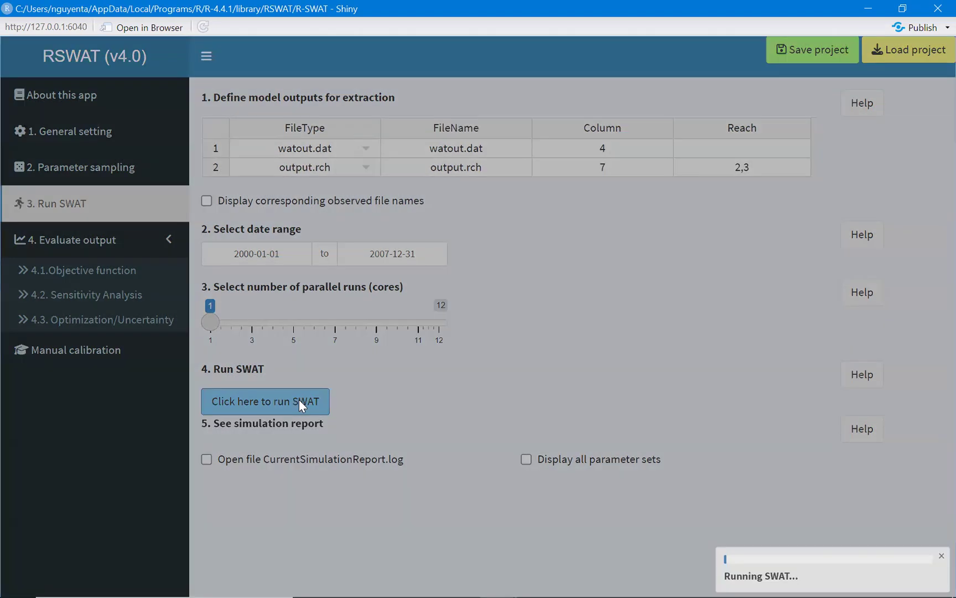
left_click(807, 191)
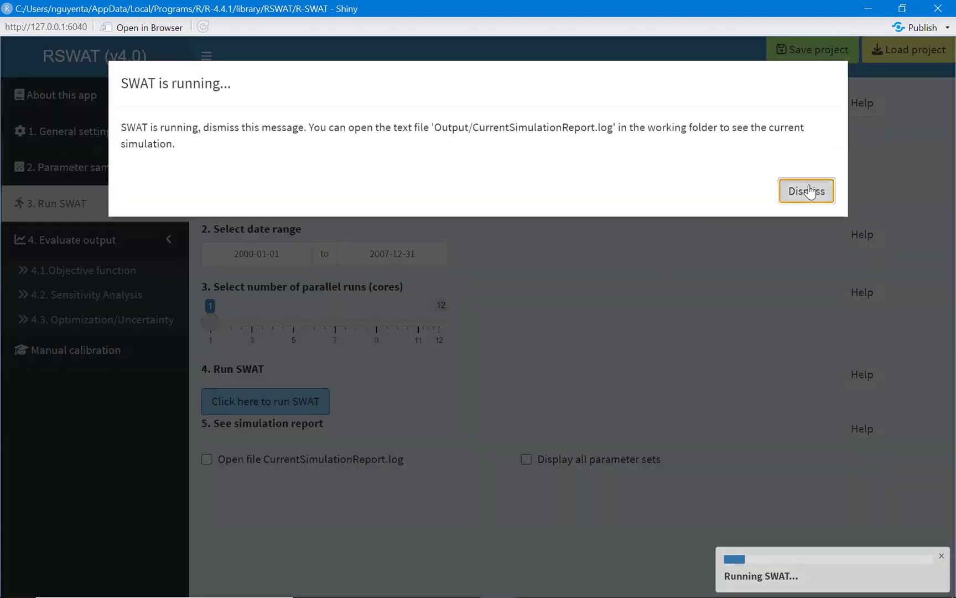
left_click(807, 191)
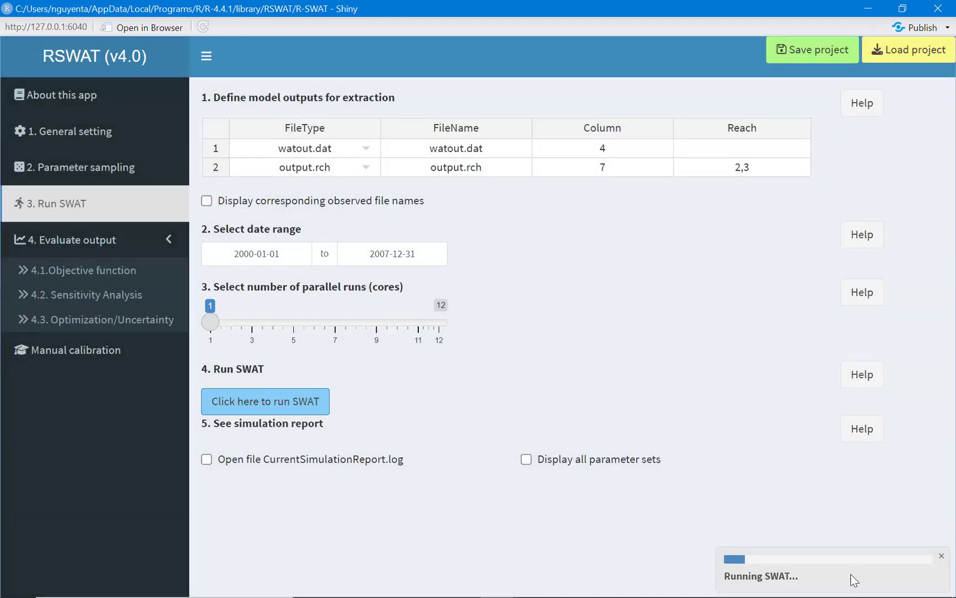
Display the corresponding observed file names and examine which file name each output variable requires
left_click(268, 205)
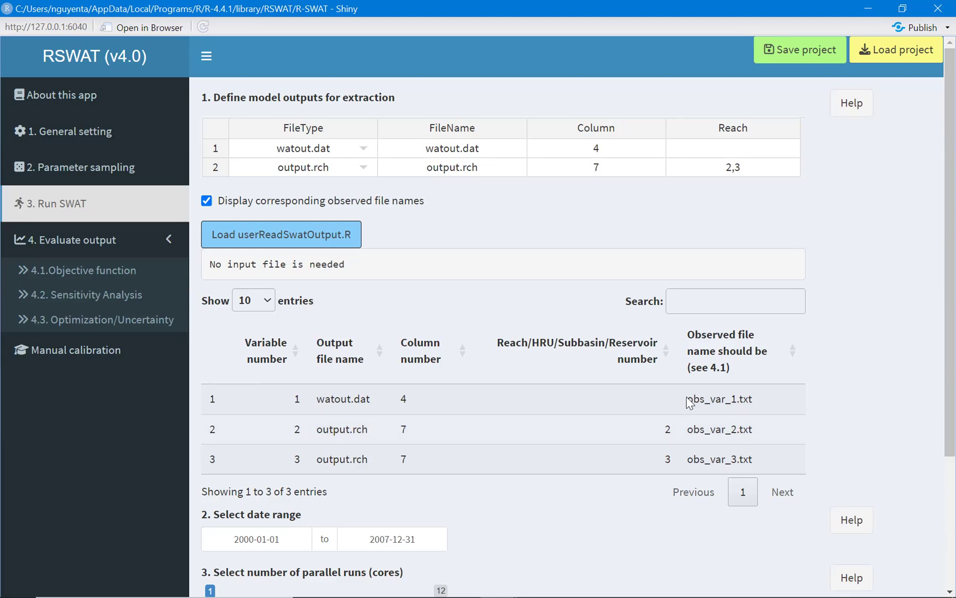
double_click(755, 398)
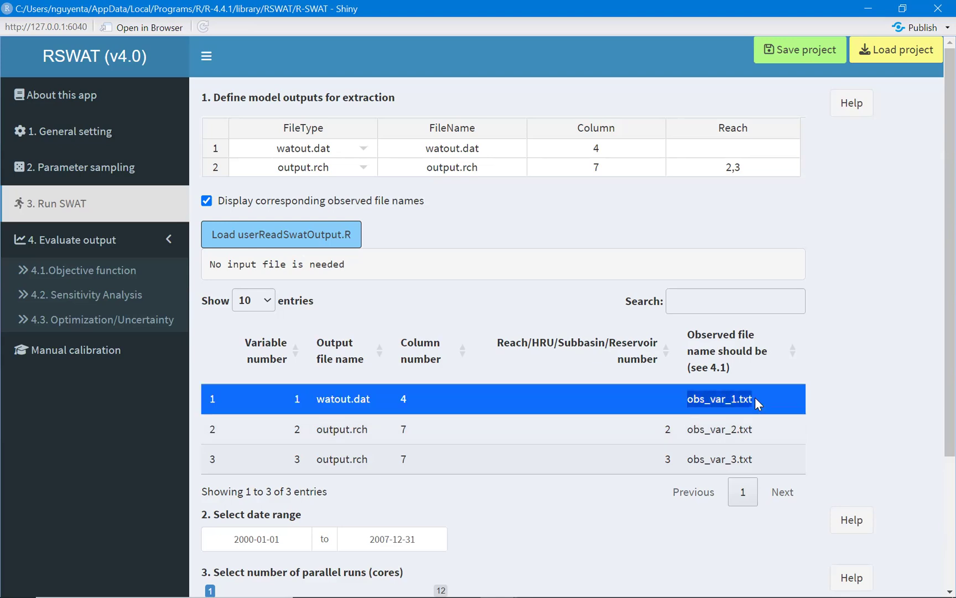
double_click(756, 427)
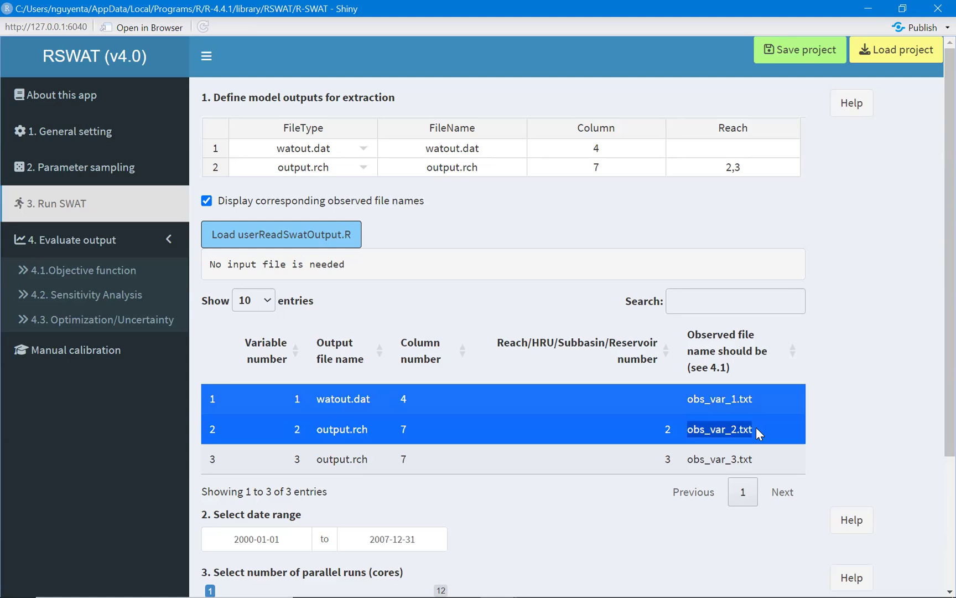
double_click(761, 460)
left_click(889, 440)
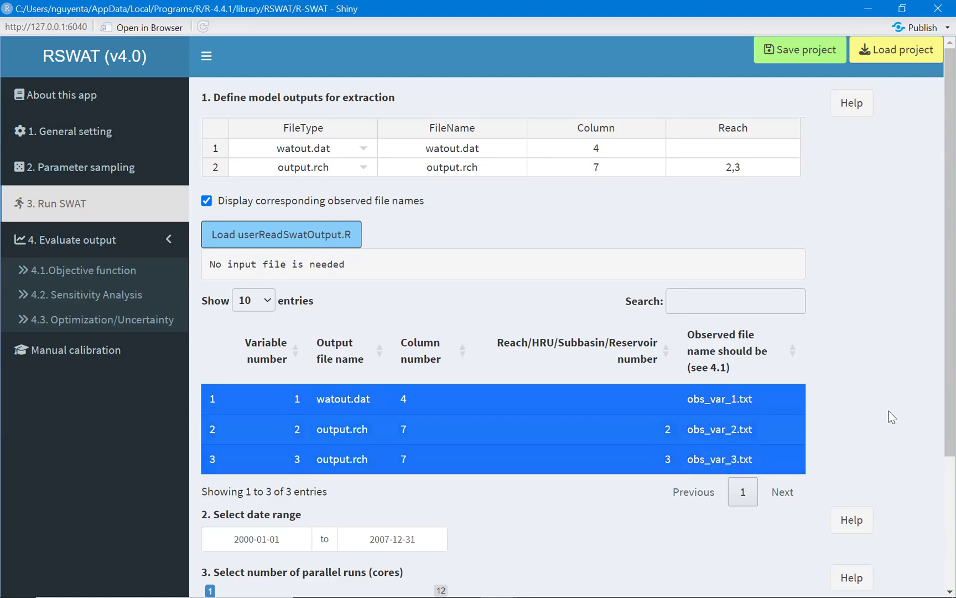
left_click(711, 396)
left_click(713, 426)
left_click(719, 458)
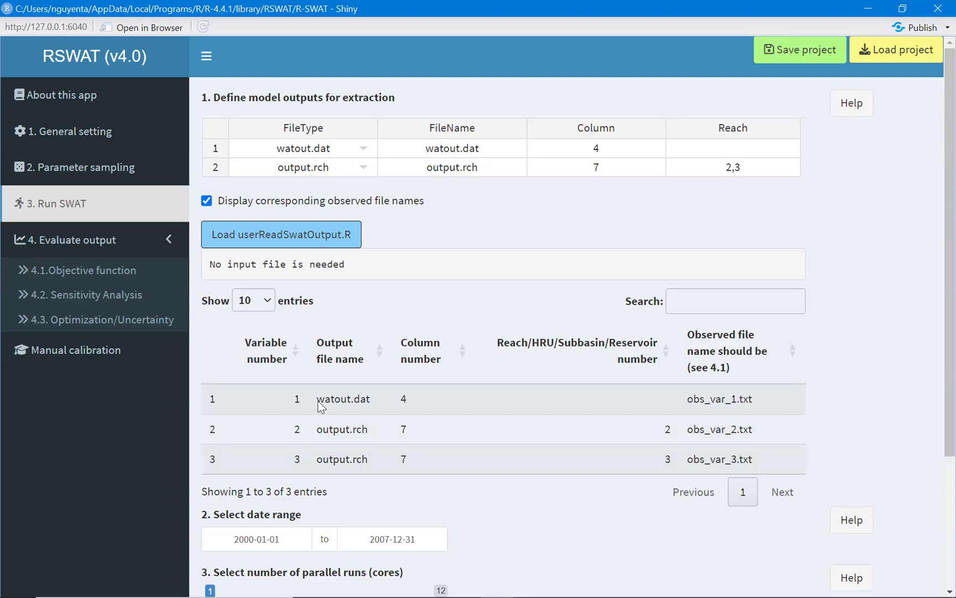
Compare each variable's output file, column and reach number with its required observed file name, and hide the table of names
left_click_drag(319, 406, 408, 398)
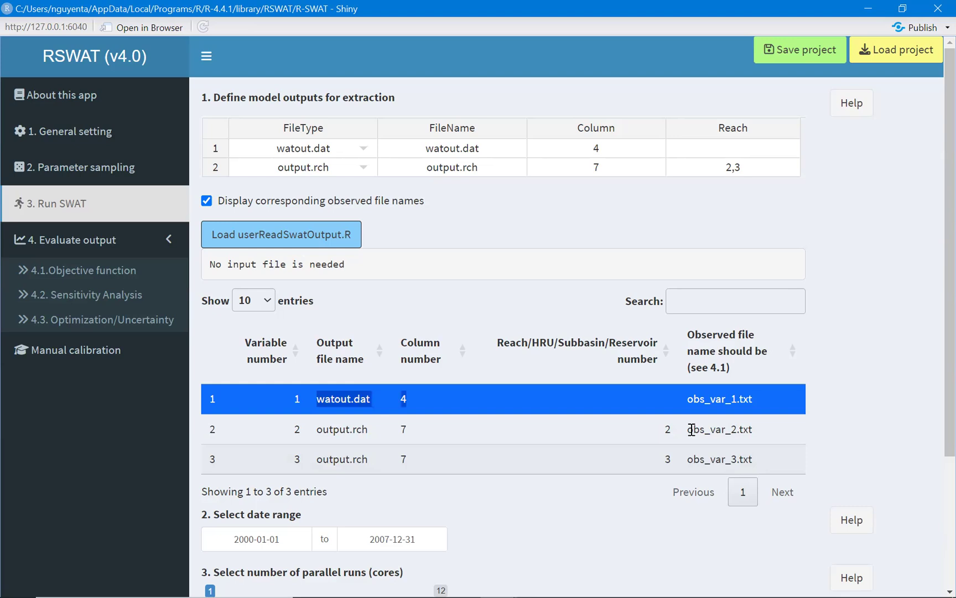
left_click_drag(690, 431, 776, 436)
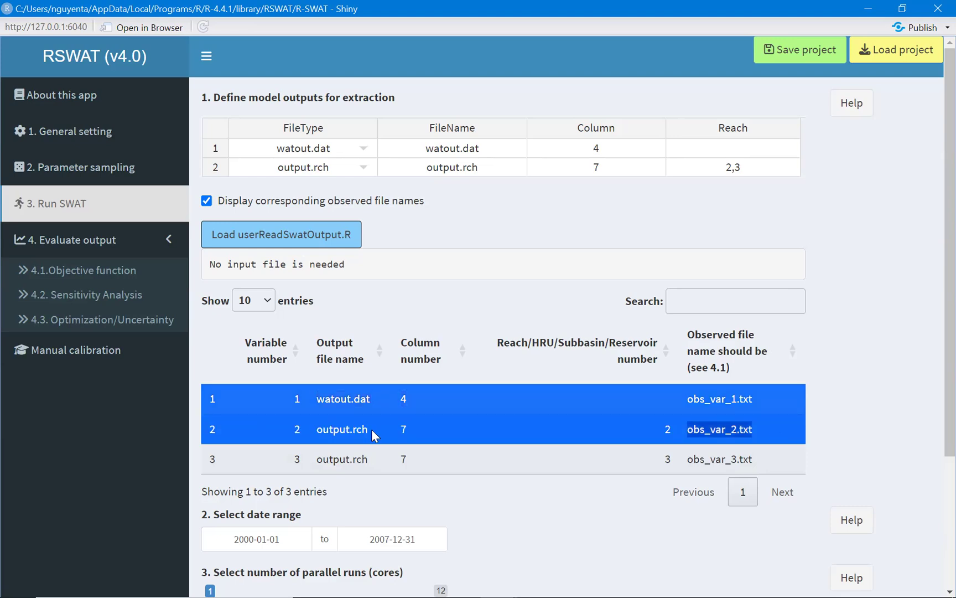
left_click_drag(319, 429, 410, 434)
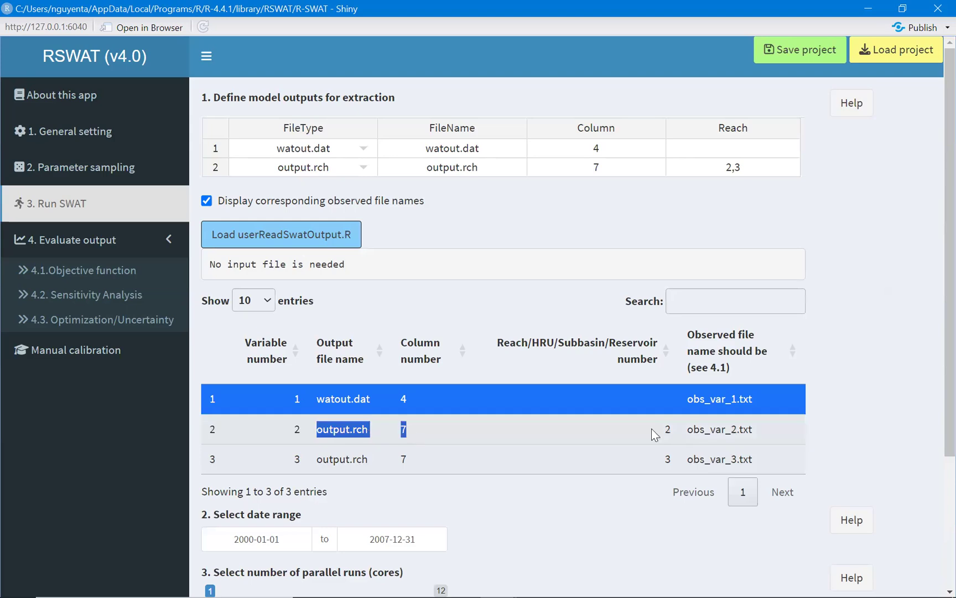
left_click(877, 375)
left_click(657, 407)
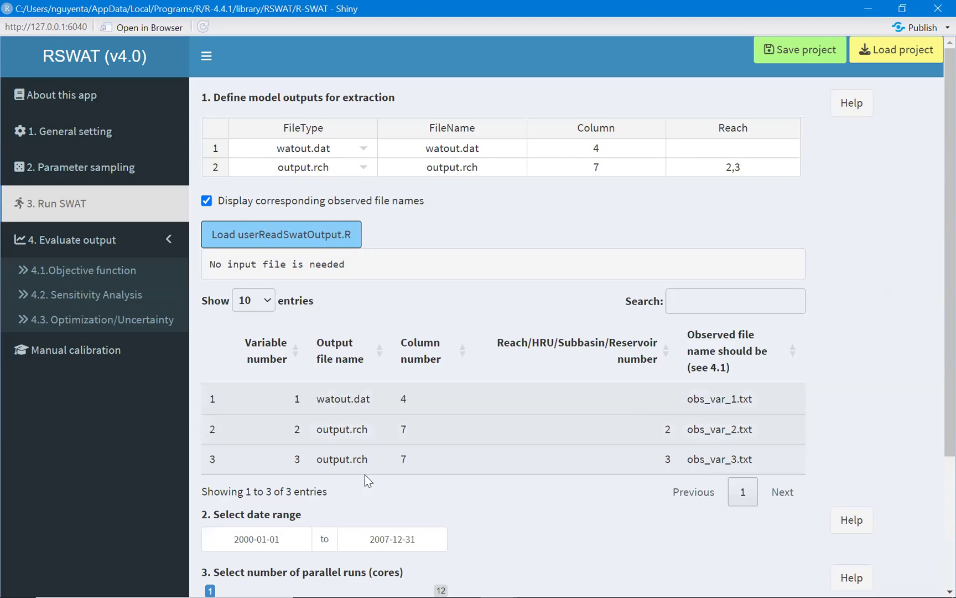
scroll(357, 487, "down", 1)
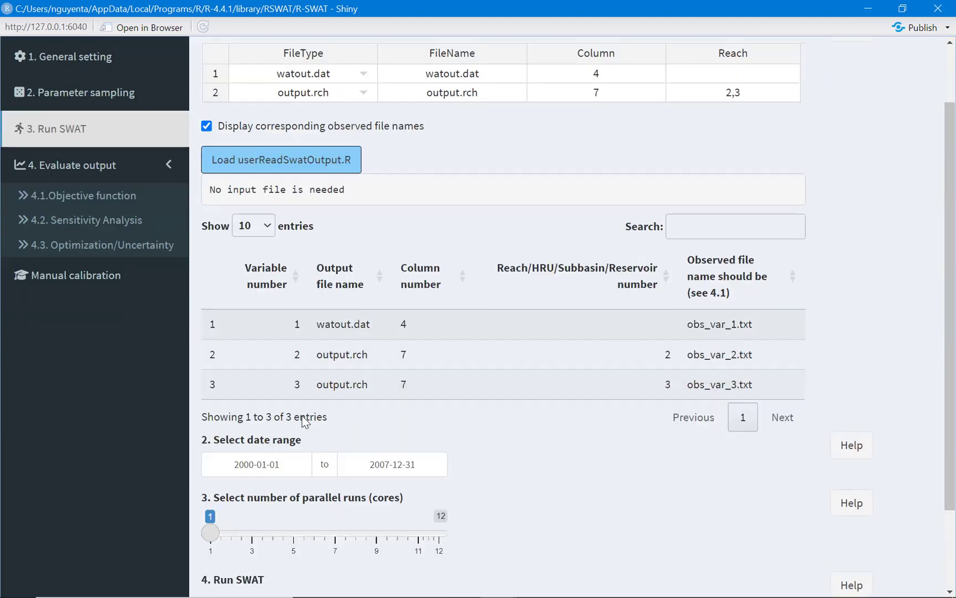
left_click(206, 128)
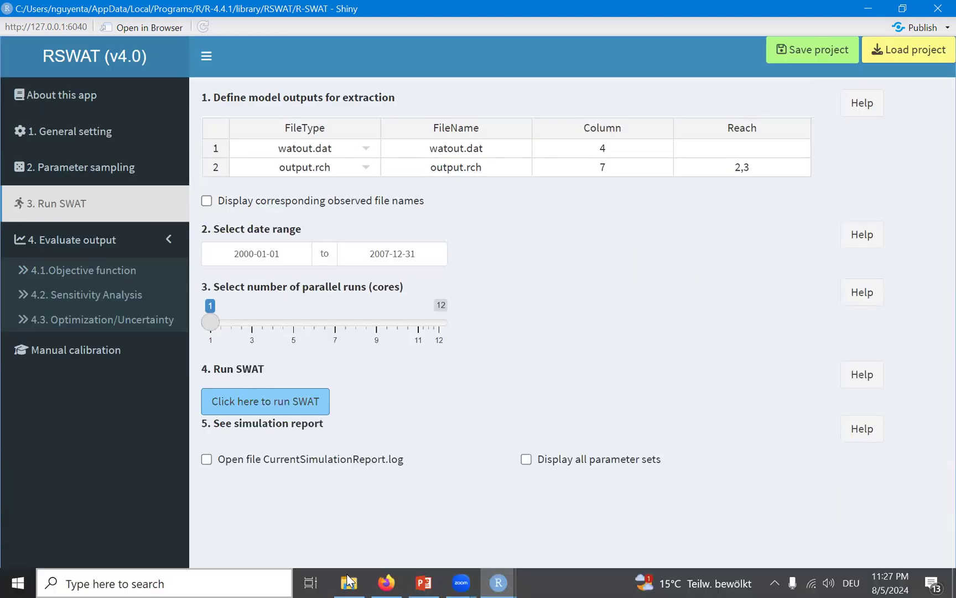
Switch to File Explorer and make two copies of obs_var_1.txt in the observedSWAT folder
left_click(347, 581)
left_click(698, 376)
left_click(696, 355)
key("ctrl+c")
key("ctrl+v")
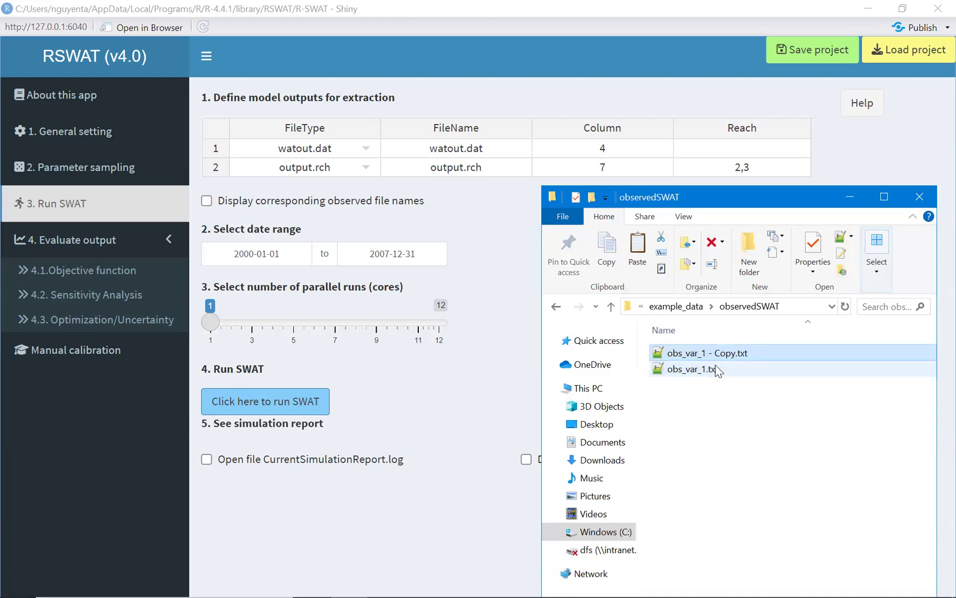
key("ctrl+v")
Rename the two copied observed data files as obs_var_2.txt and obs_var_3.txt
left_click(712, 369)
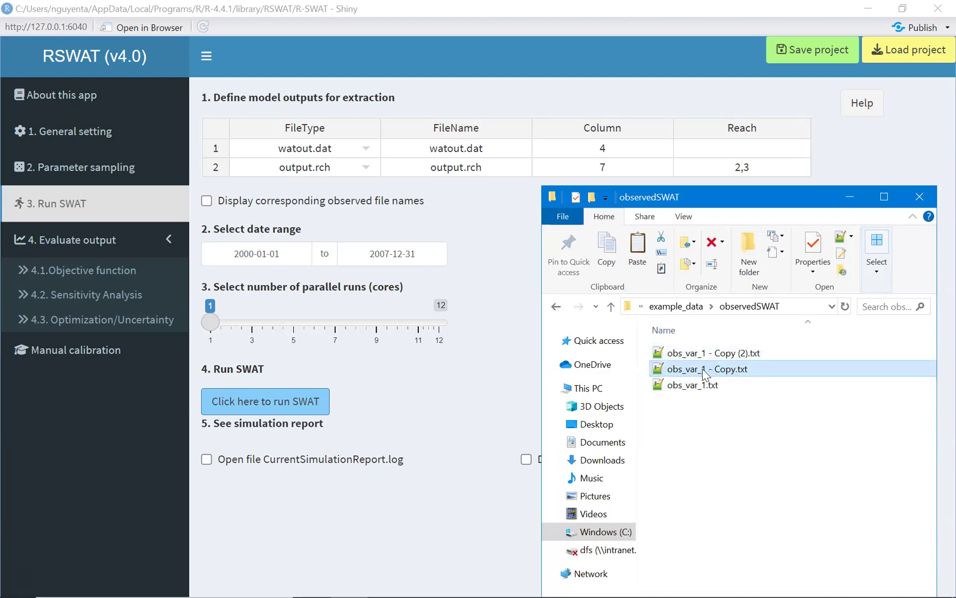
left_click(702, 369)
left_click_drag(702, 369, 736, 368)
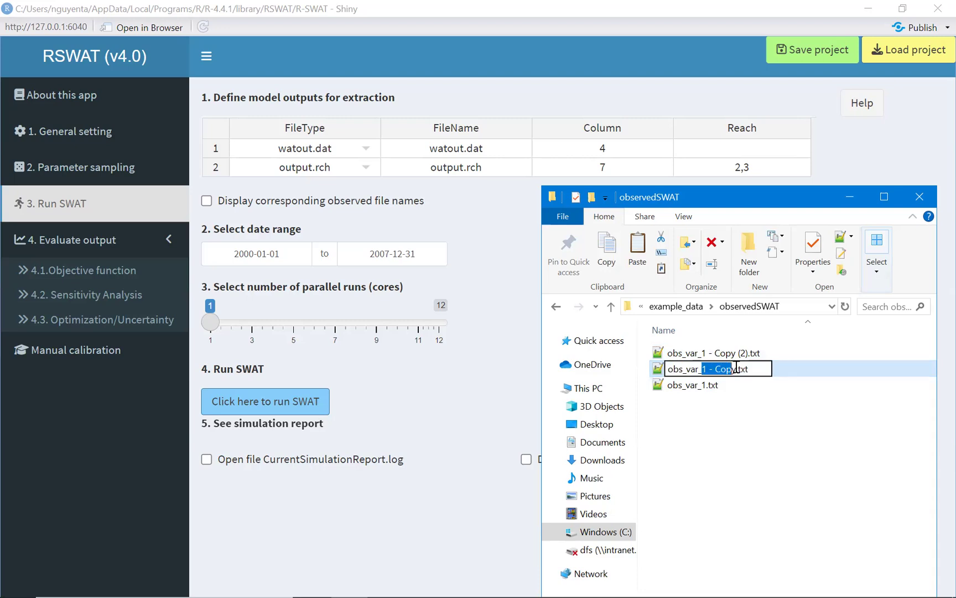
type("2")
left_click(703, 355)
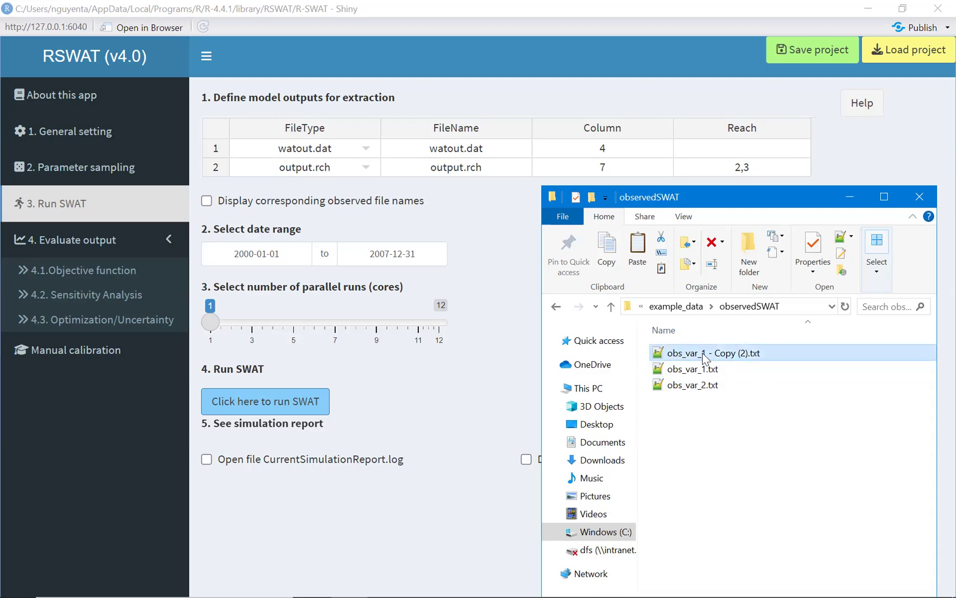
left_click(703, 355)
left_click_drag(702, 352, 749, 353)
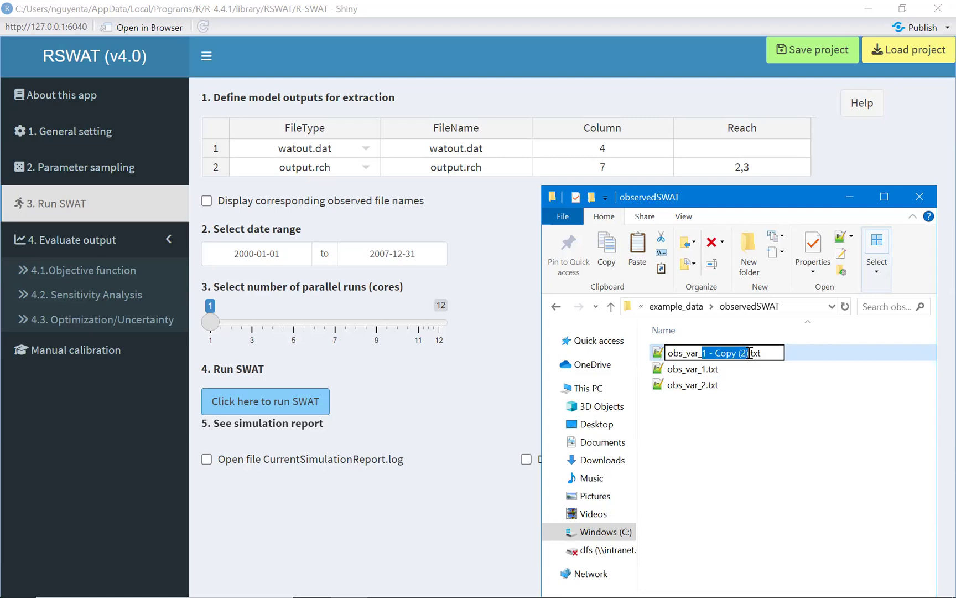
type("3")
key("Return")
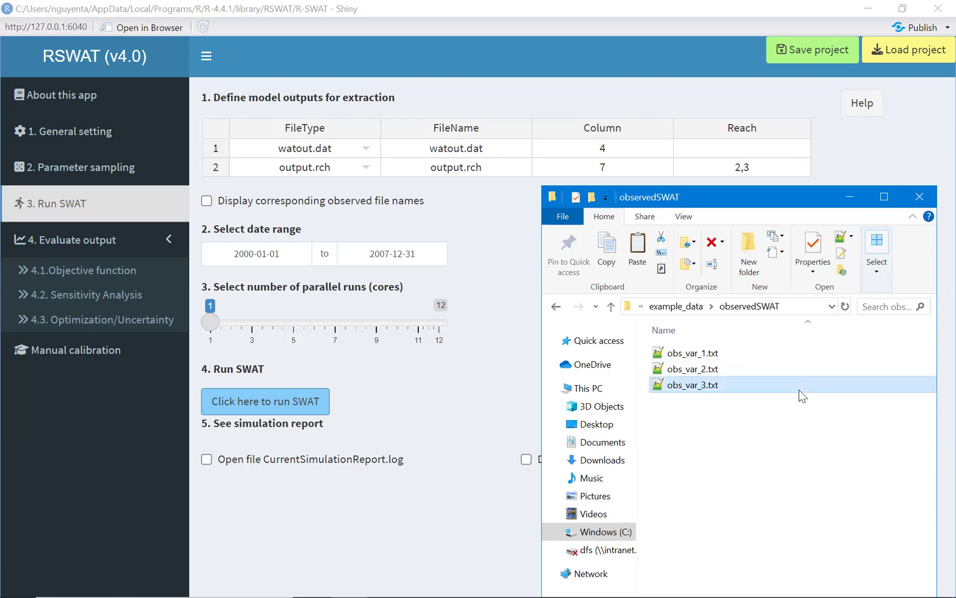
Return to RSWAT's objective function settings and load obs_var_1.txt, obs_var_2.txt and obs_var_3.txt as the observed data files
left_click(499, 394)
left_click(121, 273)
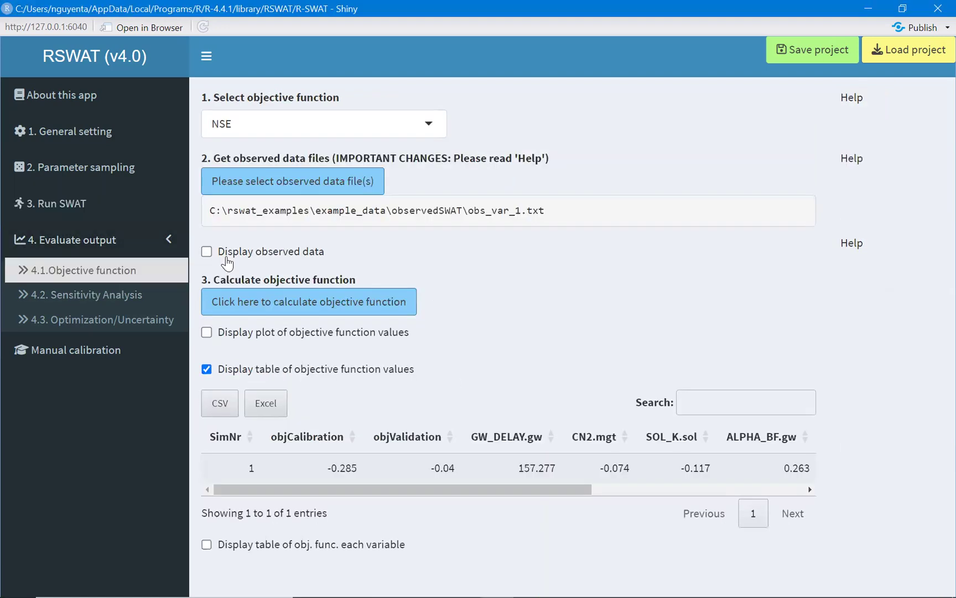
left_click(296, 183)
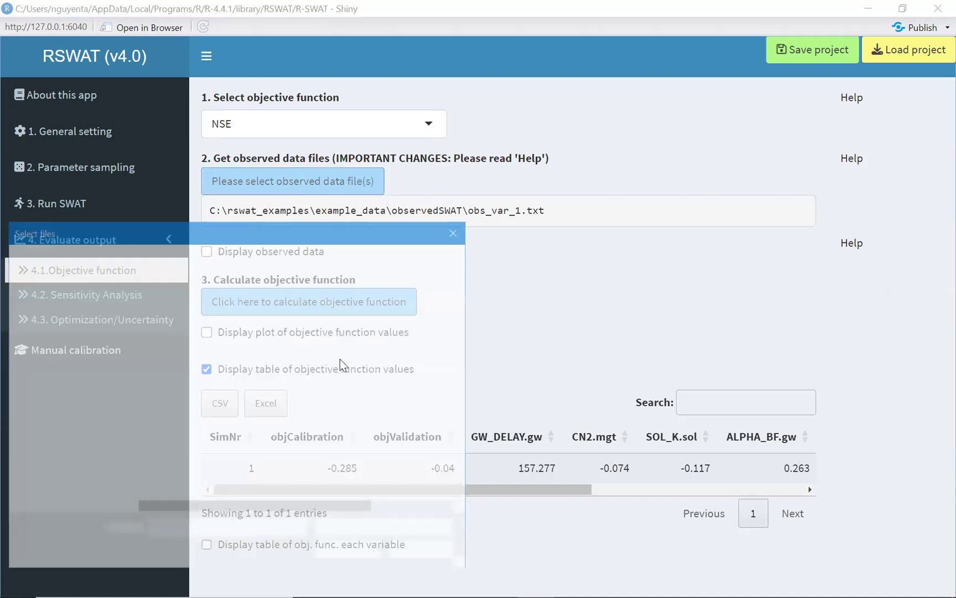
left_click_drag(243, 383, 182, 312)
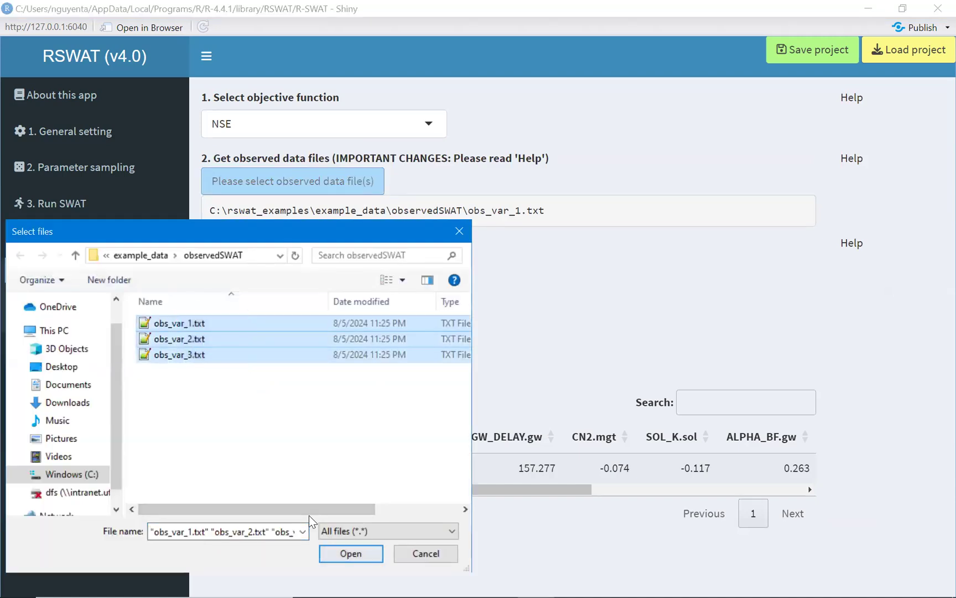
key("Return")
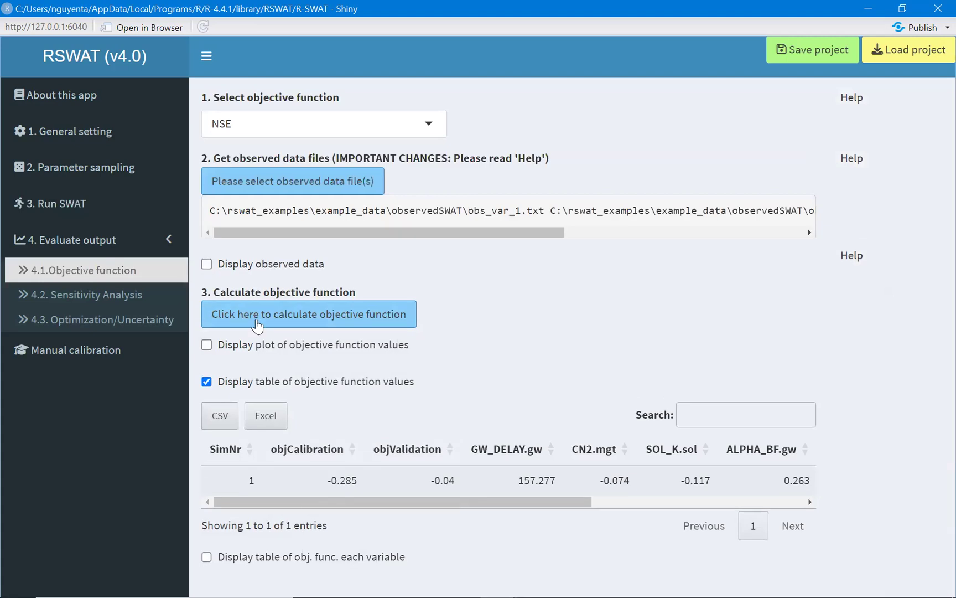
Recalculate the objective function with the three observed files and hide the table of objective function values
left_click(252, 321)
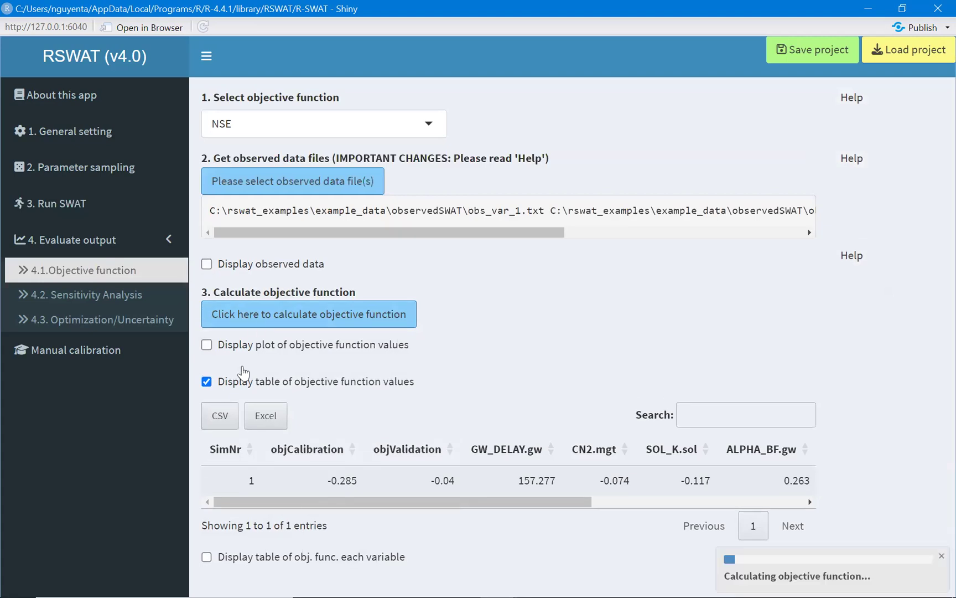
left_click(214, 382)
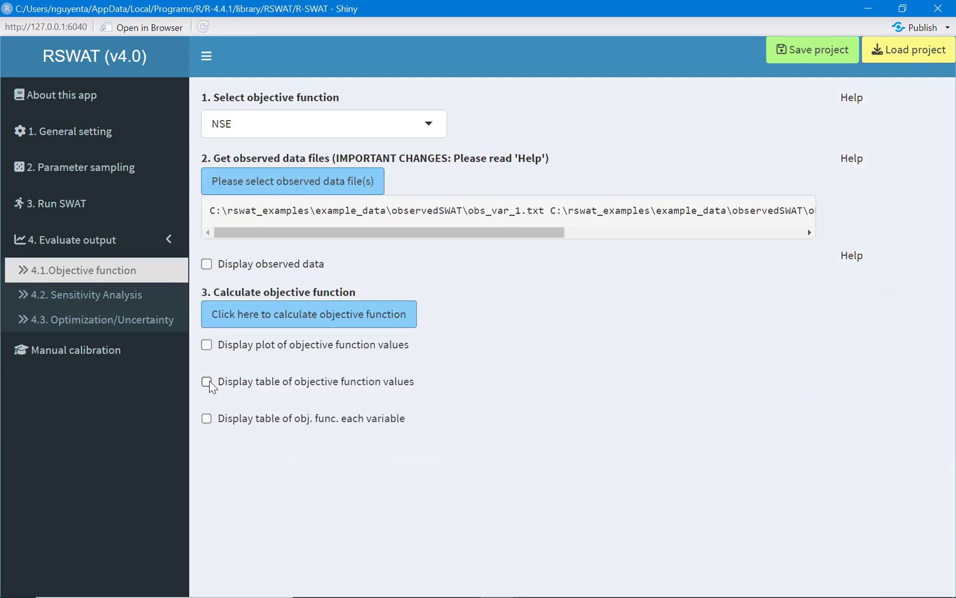
Display the table of objective function values and the table of objective functions for each variable
left_click(214, 382)
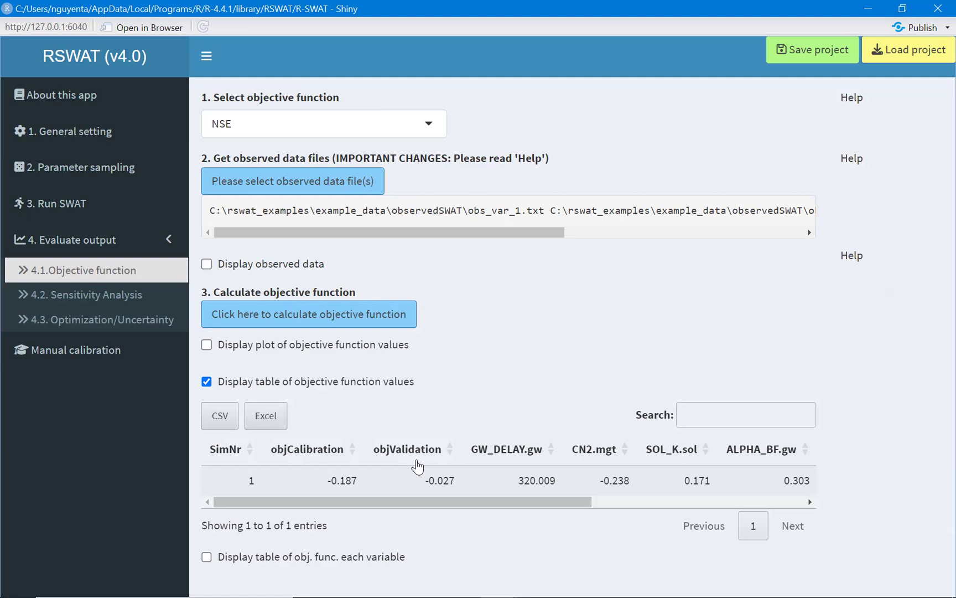
left_click(206, 557)
scroll(396, 448, "down", 2)
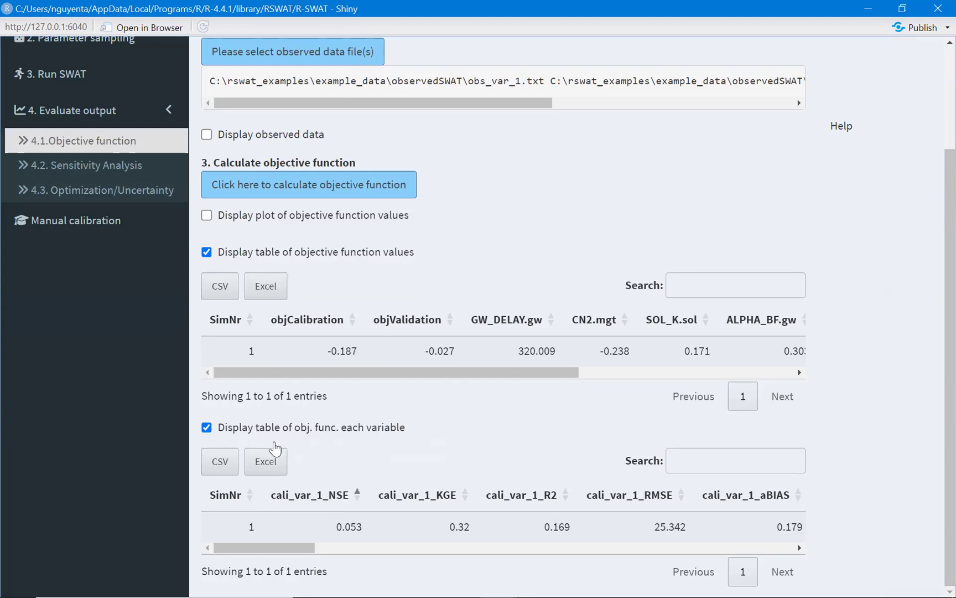
scroll(124, 184, "up", 2)
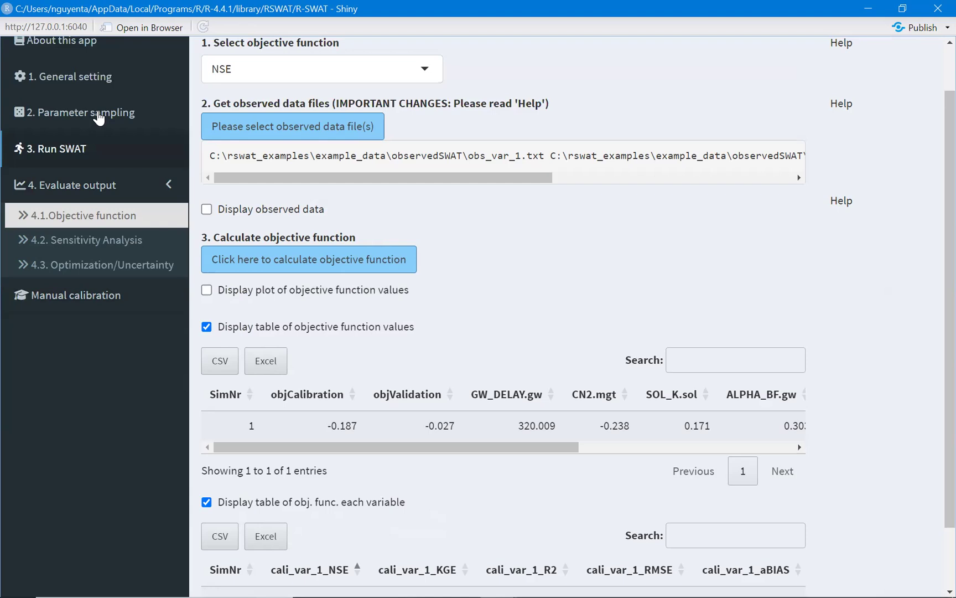
In the Run SWAT settings, display the corresponding observed file names and mark the watout.dat row
left_click(94, 149)
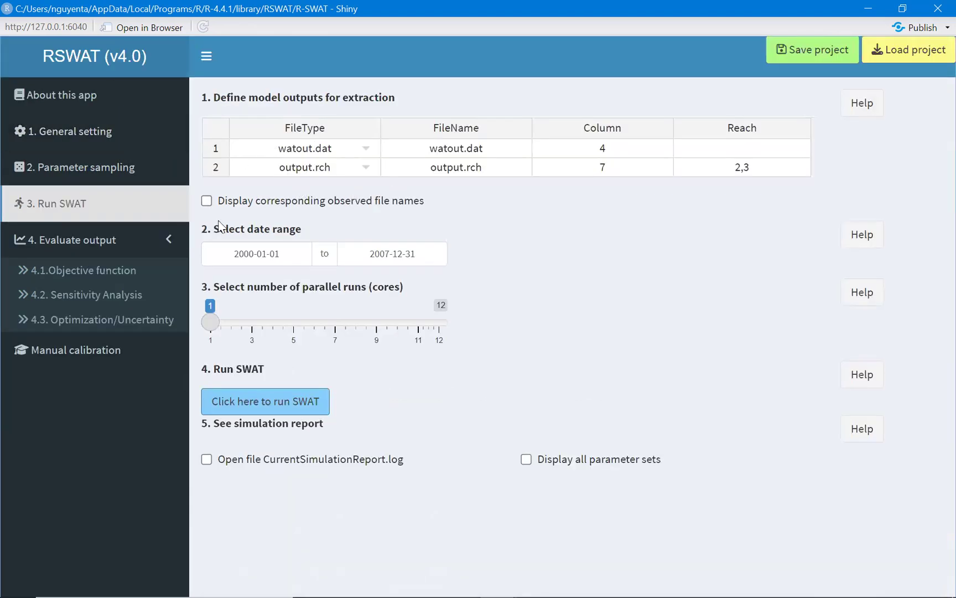
left_click(207, 201)
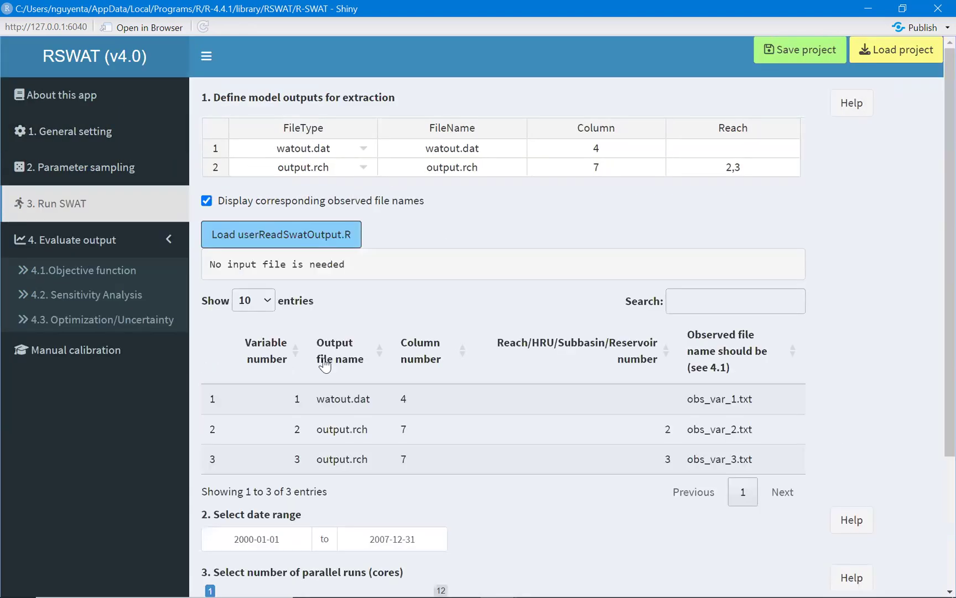
left_click(274, 399)
left_click(295, 399)
left_click(293, 401)
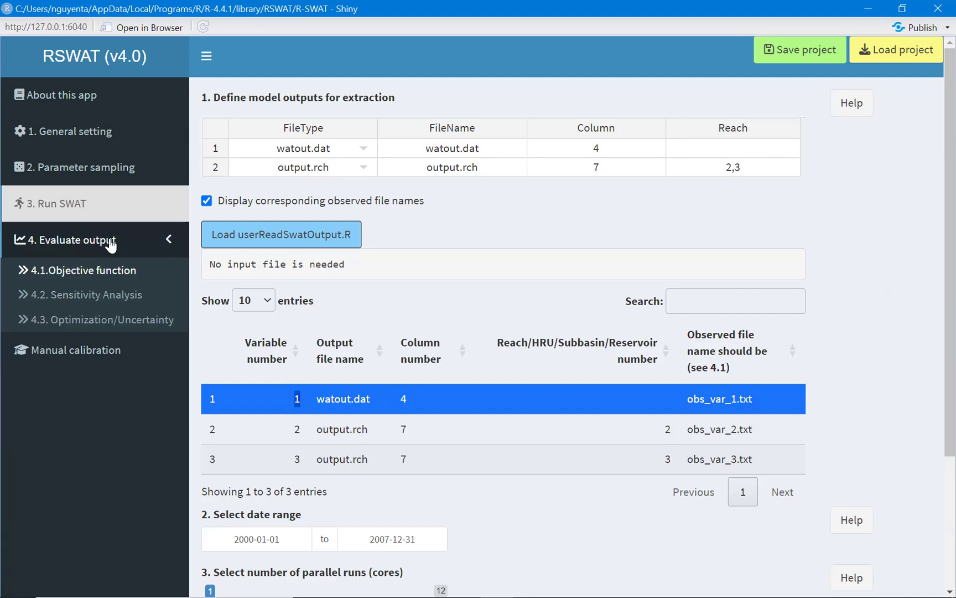
Return to the objective function settings and examine the per-variable table's calibration columns for variables 1 and 2
left_click(112, 277)
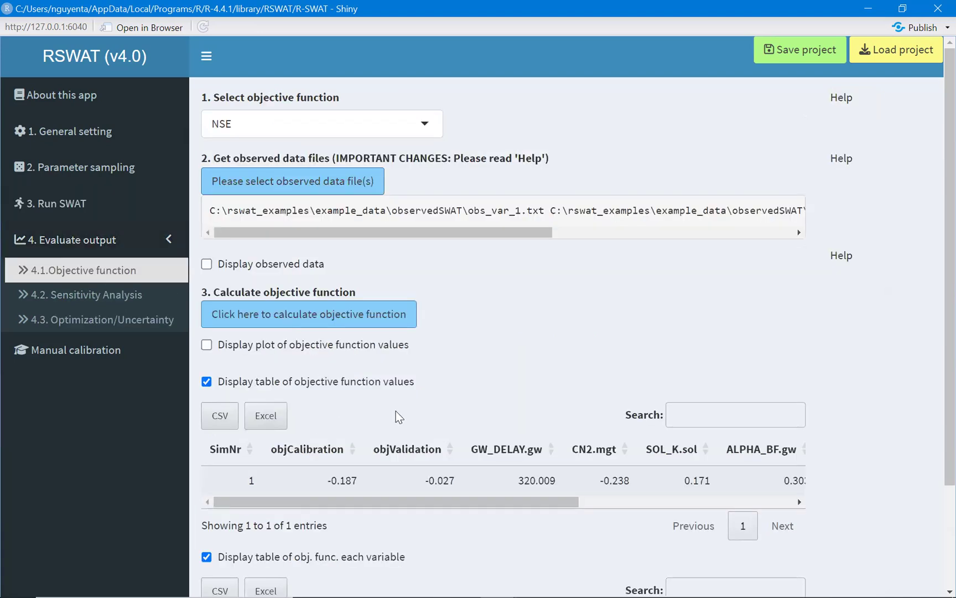
scroll(396, 410, "down", 2)
scroll(410, 487, "down", 1)
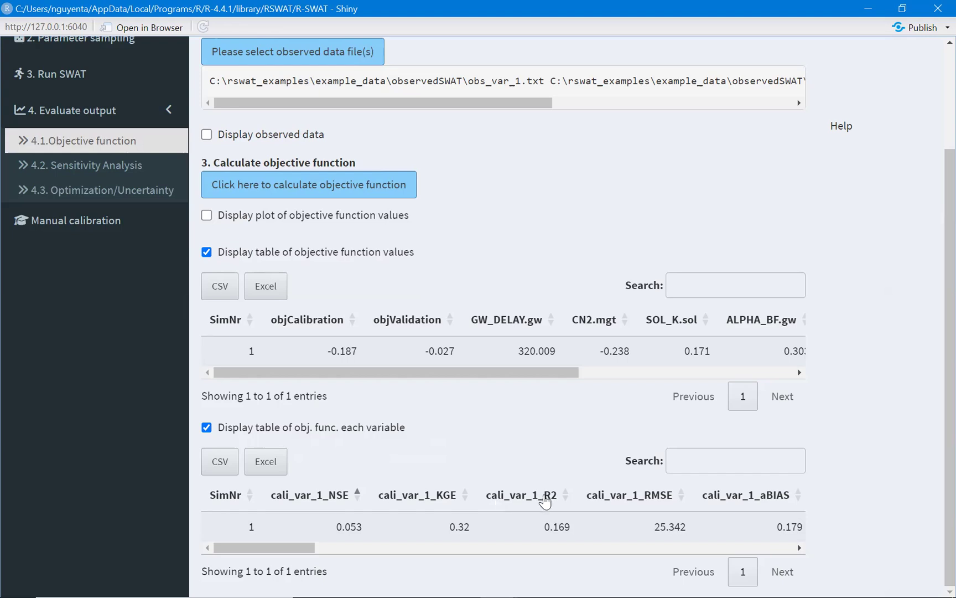
left_click_drag(293, 549, 324, 548)
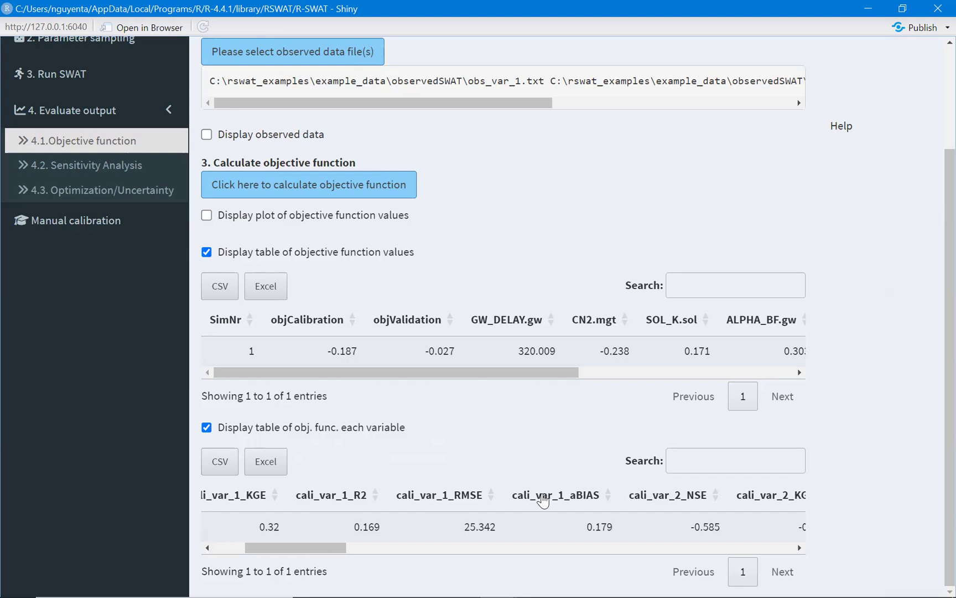
scroll(542, 500, "right", 5)
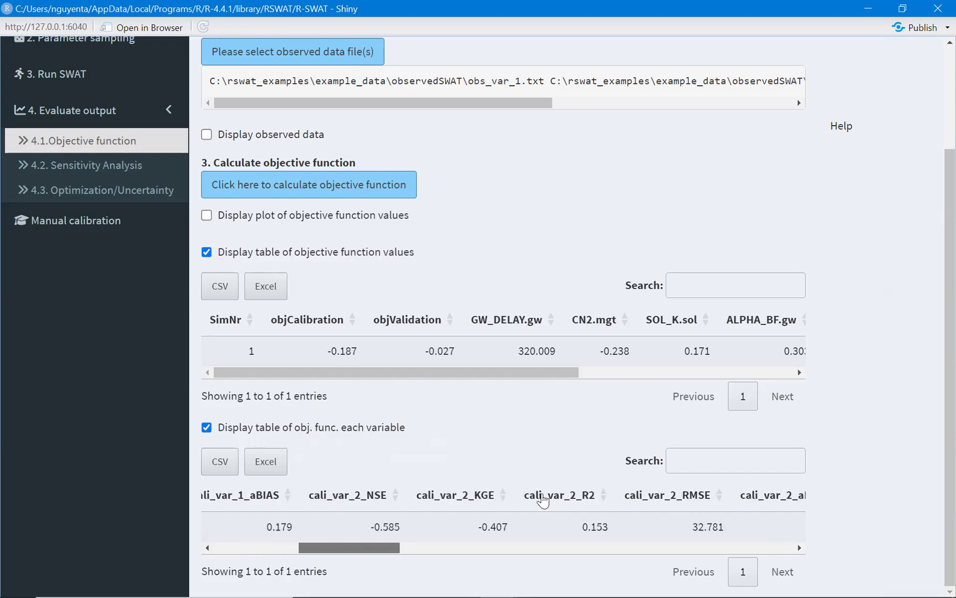
scroll(542, 500, "left", 2)
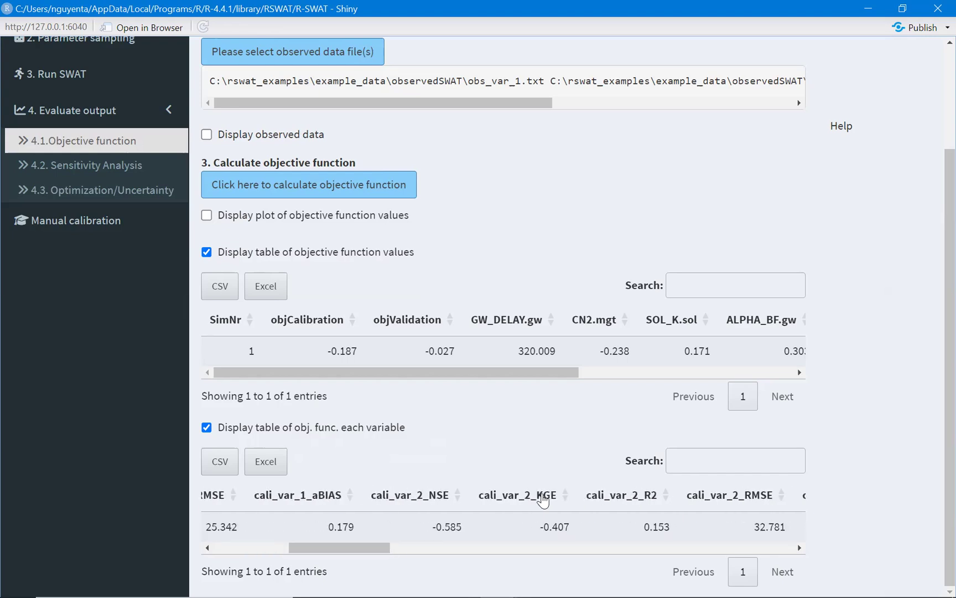
left_click(439, 499)
left_click(370, 494)
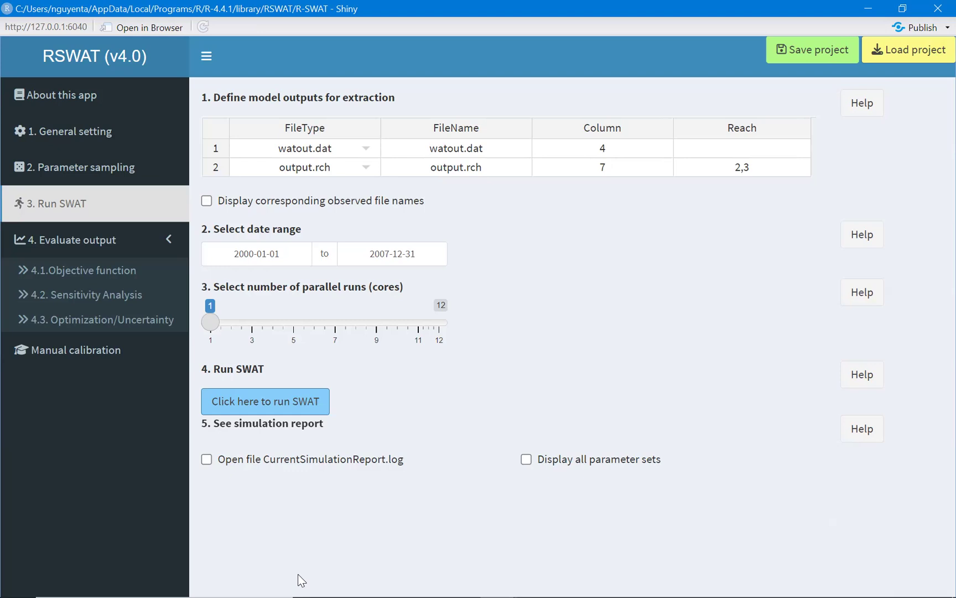
Switch to File Explorer and browse to the Core_1 folder inside workingFolder's Output folder
mouse_move(298, 574)
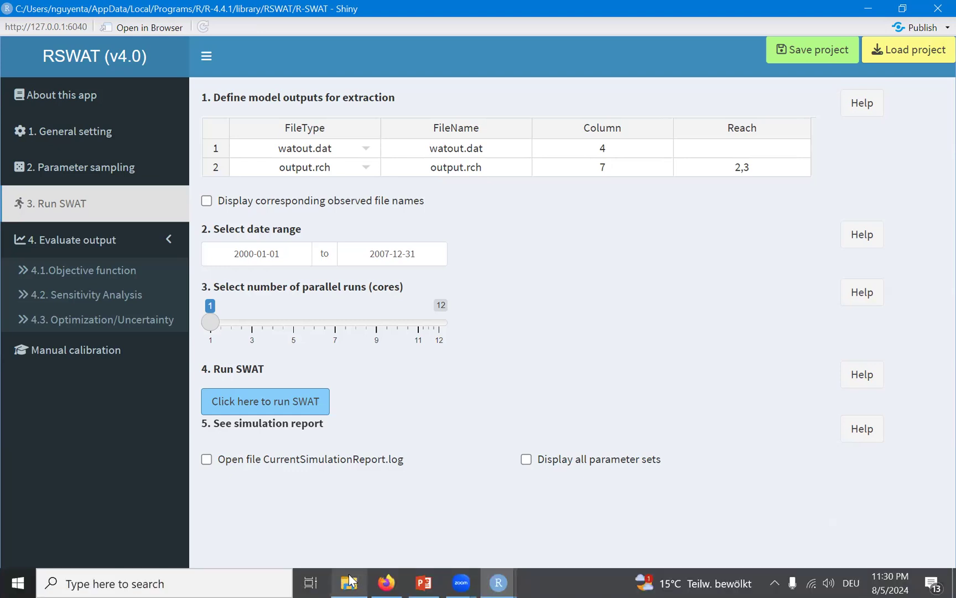
left_click(349, 581)
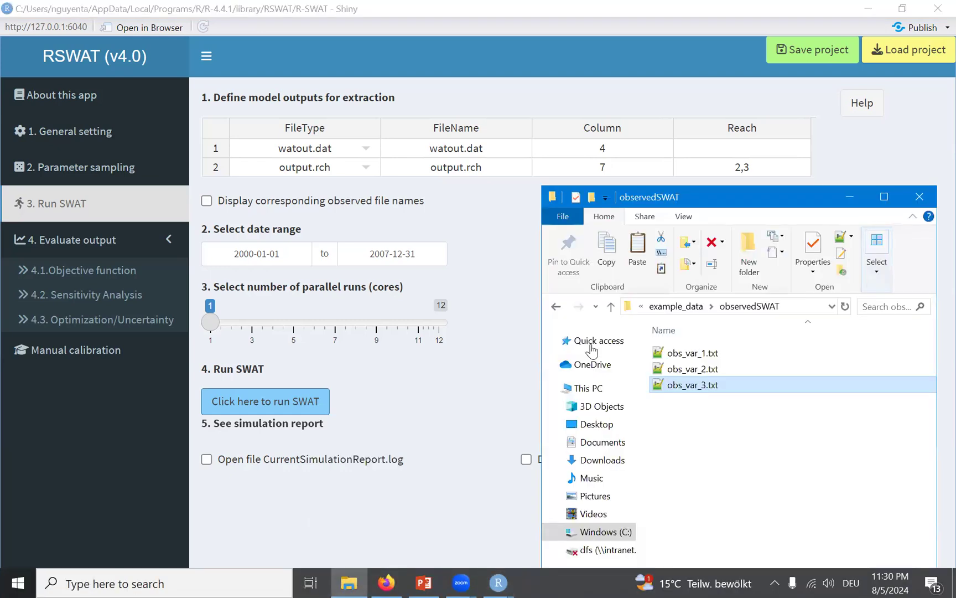
left_click(693, 309)
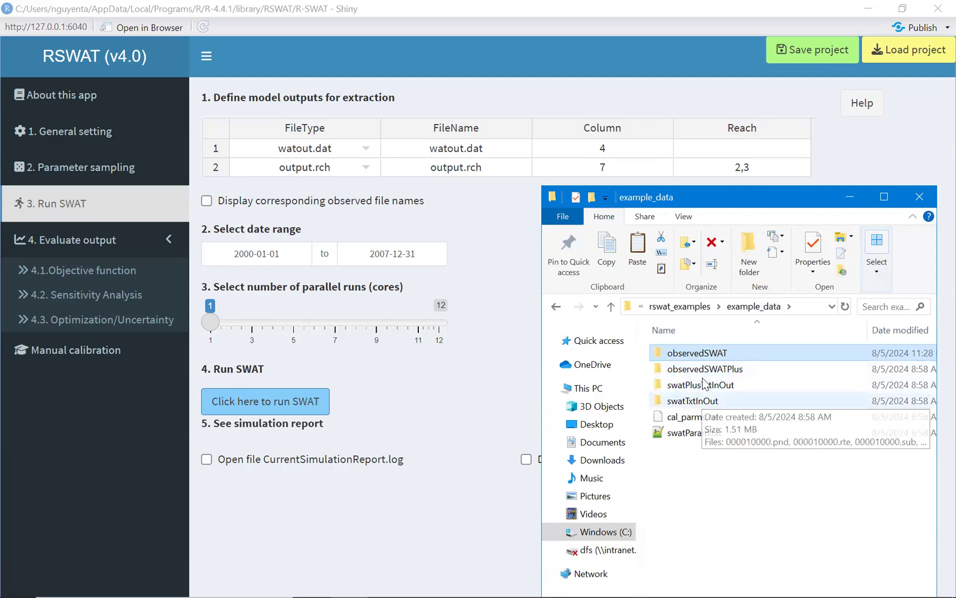
left_click(708, 306)
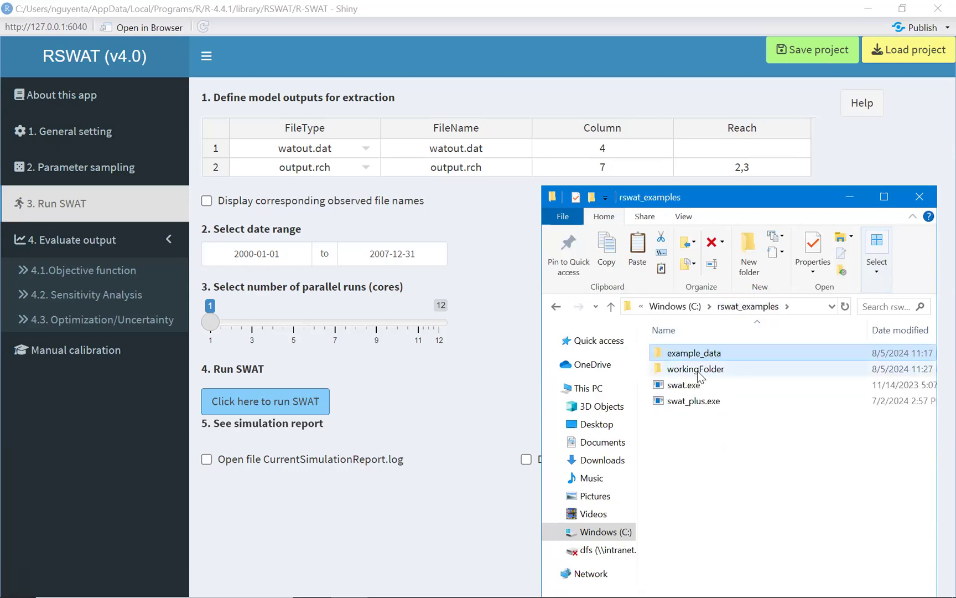
double_click(696, 370)
double_click(694, 356)
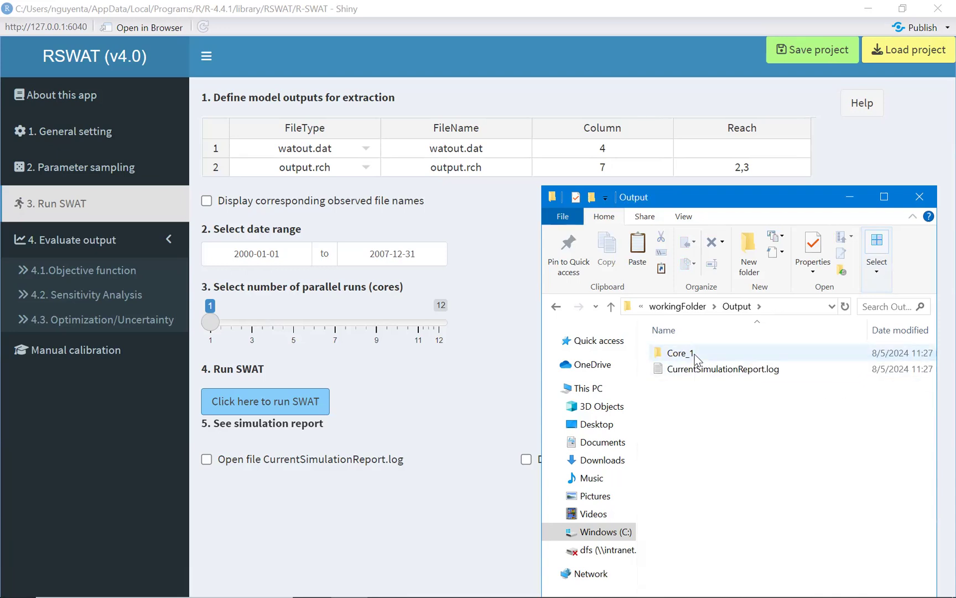
double_click(695, 356)
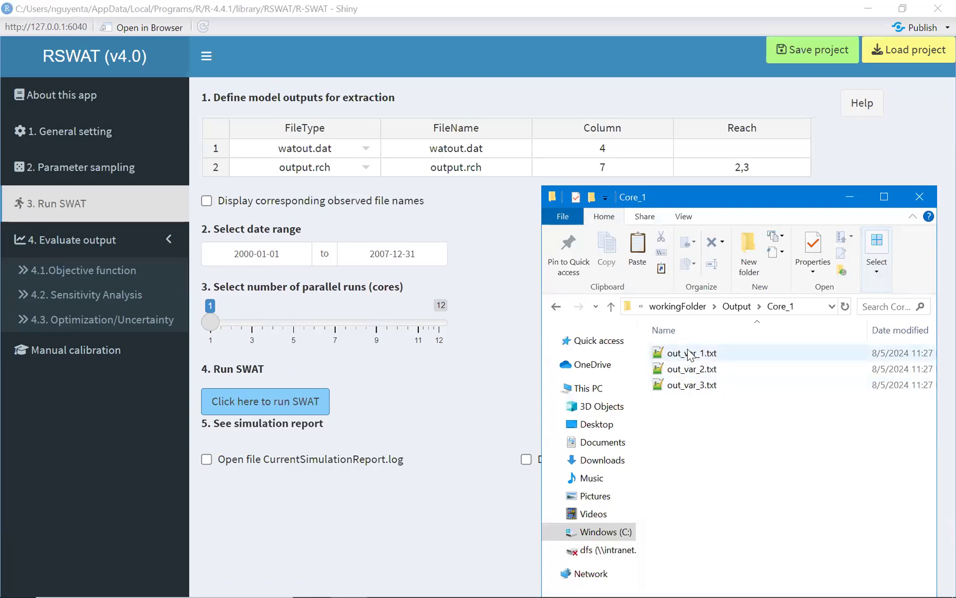
Display RSWAT's corresponding observed file names, and view out_var_1.txt and out_var_2.txt from Core_1 in Notepad++, selecting the first five values of out_var_2.txt
left_click(206, 200)
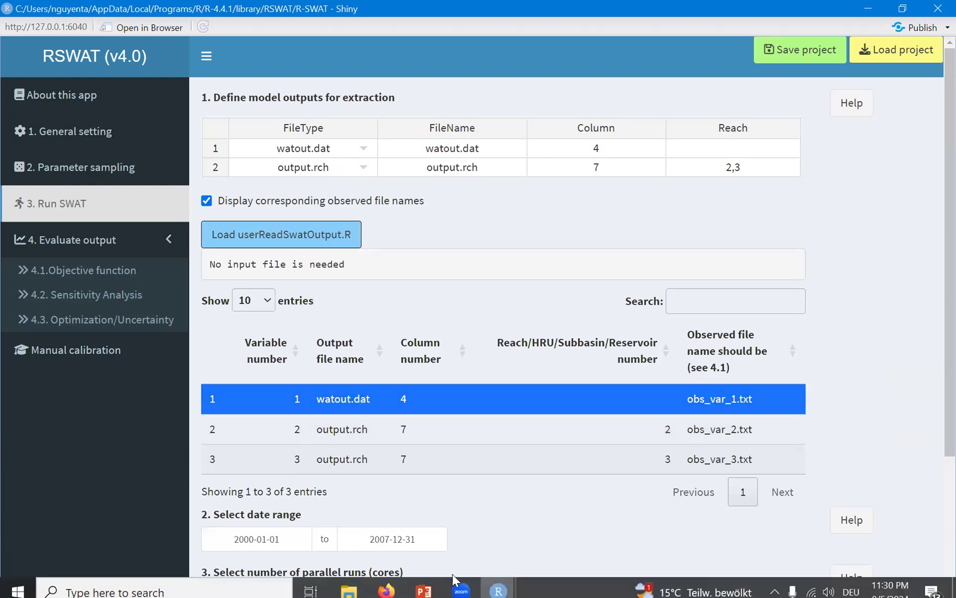
left_click(362, 577)
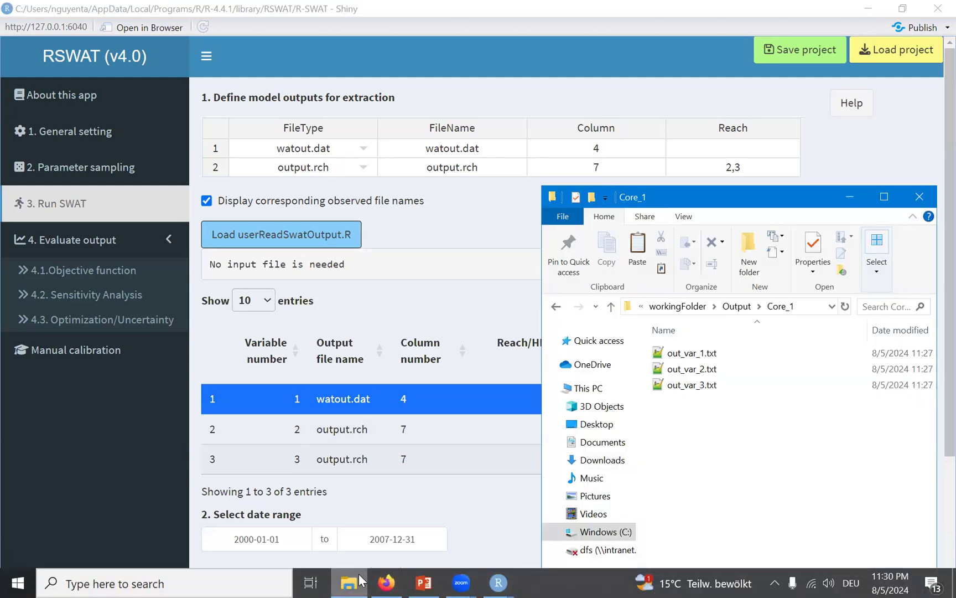
left_click(689, 355)
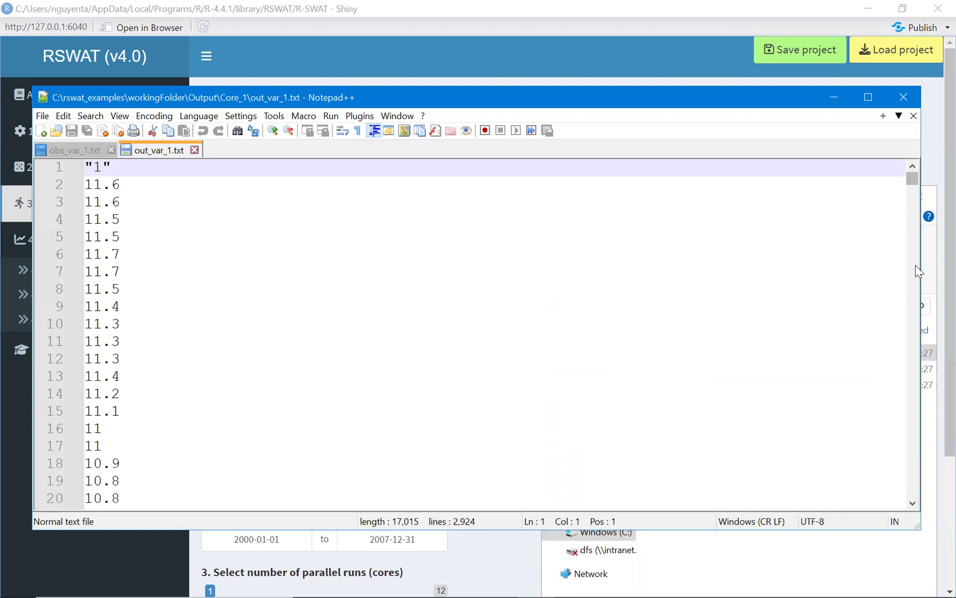
left_click_drag(918, 271, 921, 161)
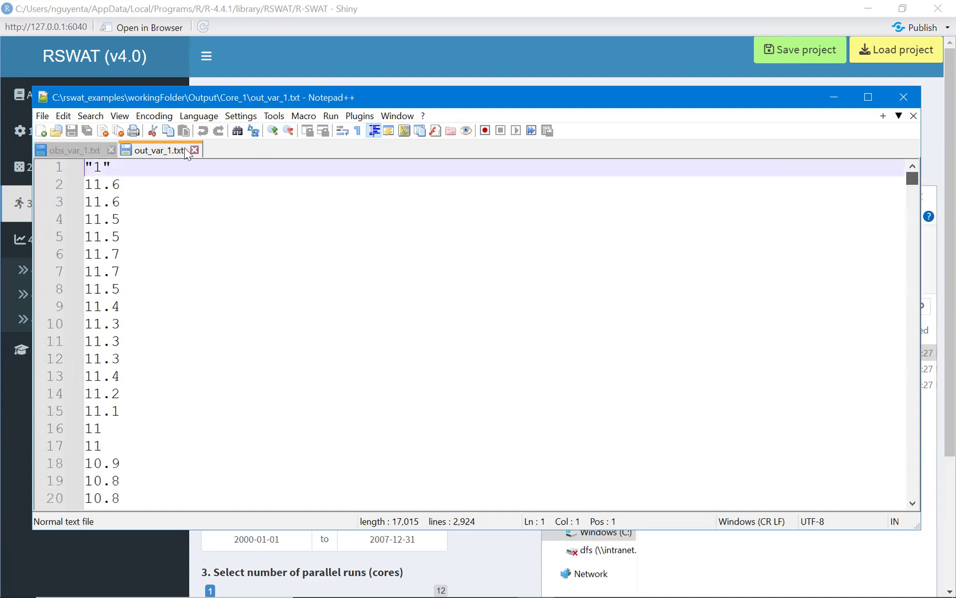
double_click(97, 184)
left_click(436, 55)
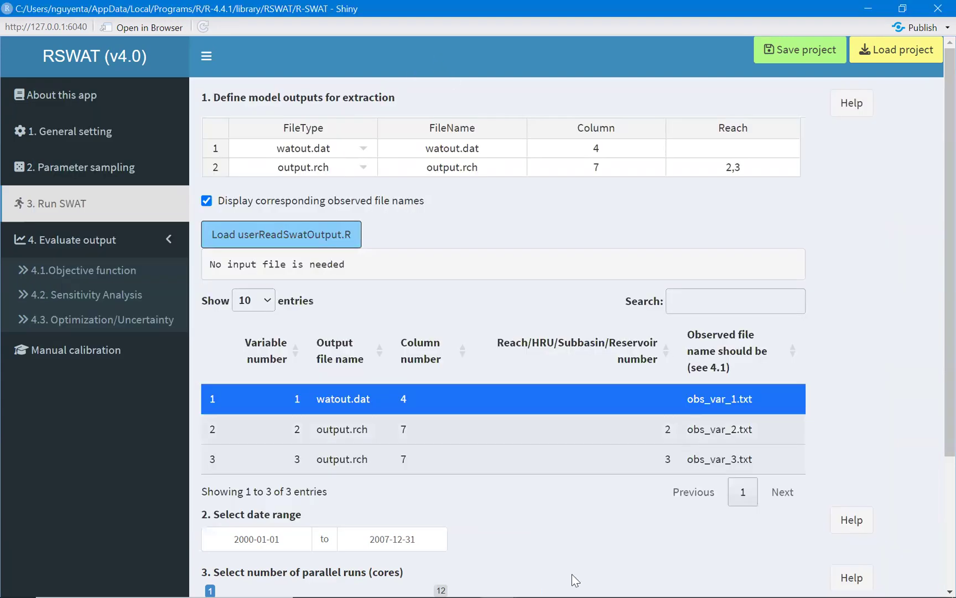
left_click(349, 580)
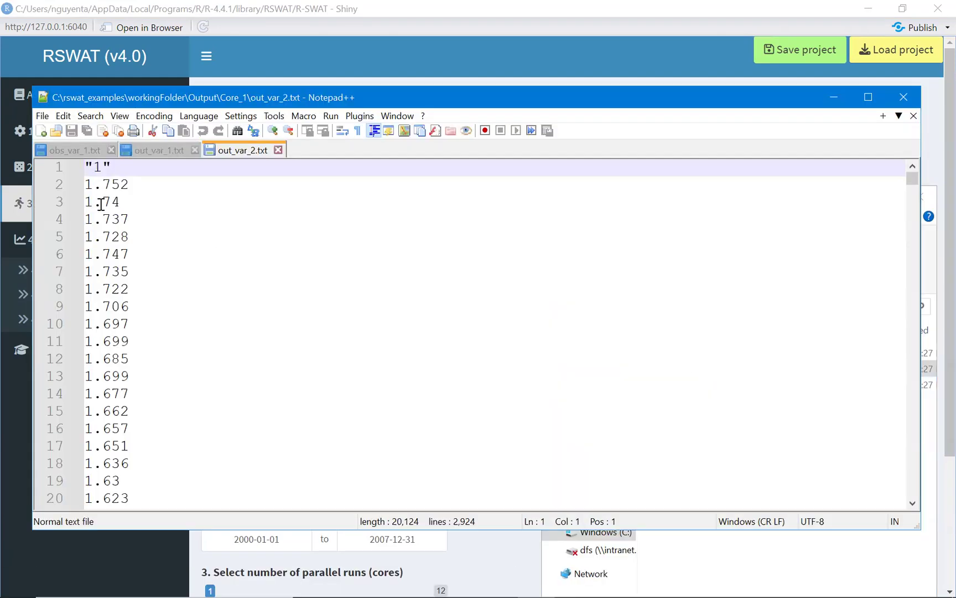
left_click_drag(84, 184, 129, 254)
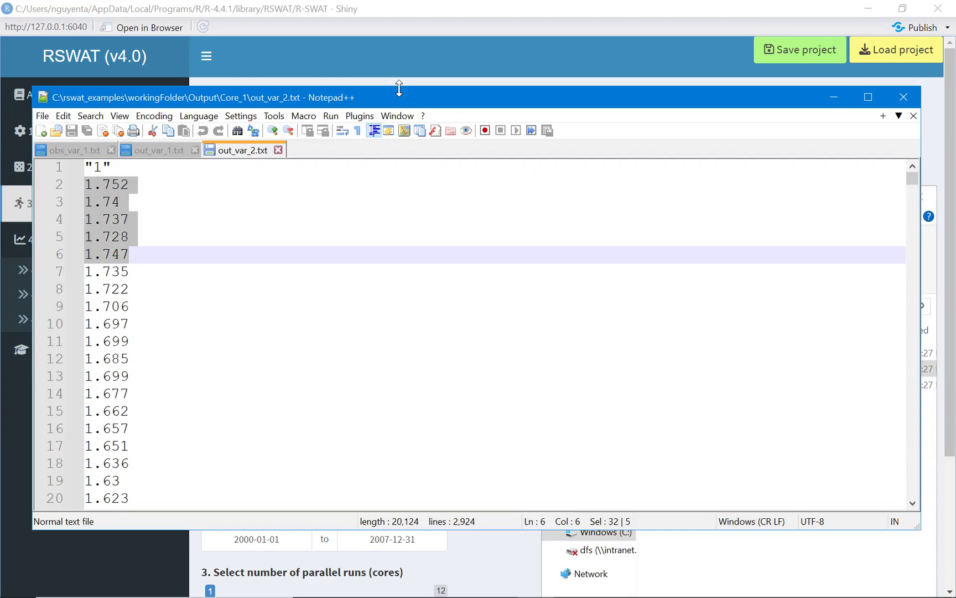
Place Notepad++ and RSWAT side by side and highlight variable 2's row for output.rch, column 7, reach 2
key("super+Right")
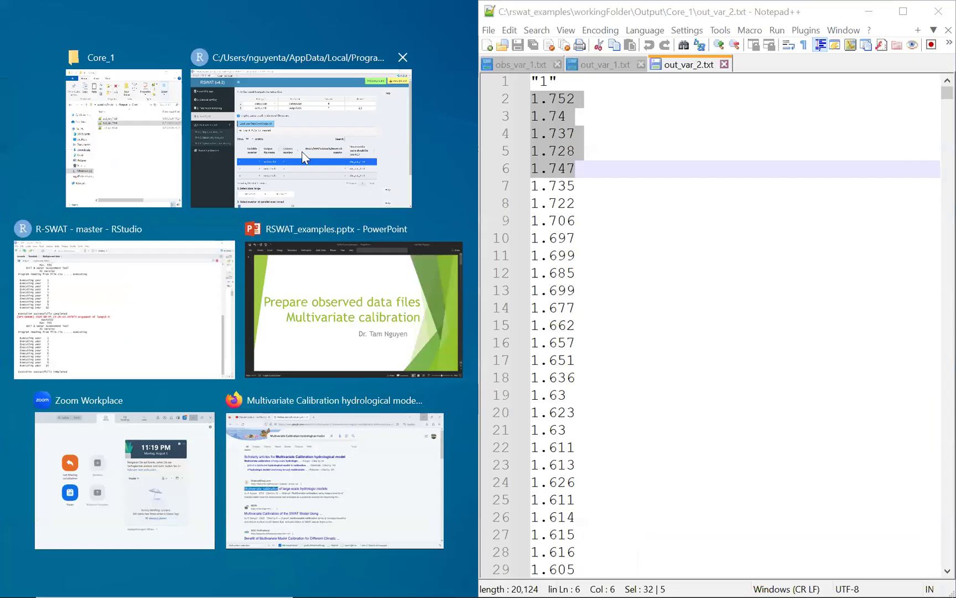
left_click(303, 156)
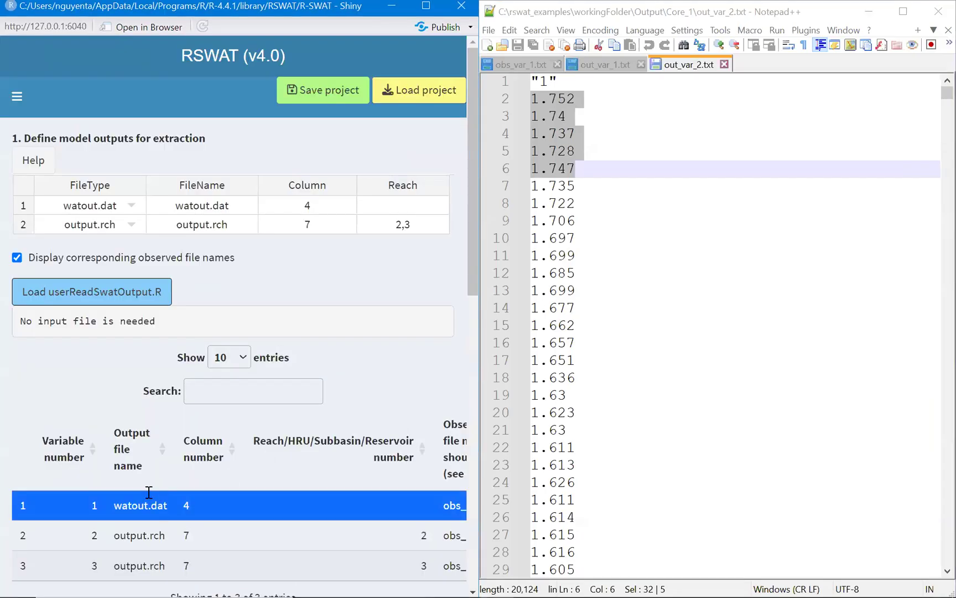
scroll(139, 481, "down", 1)
left_click_drag(115, 465, 426, 462)
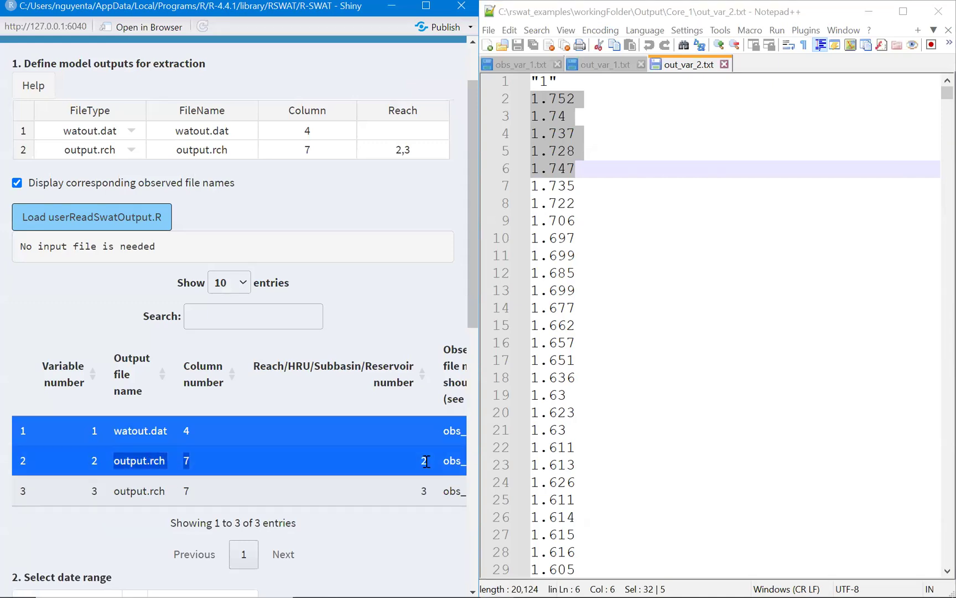
Browse in File Explorer to workingFolder's TxtInOut_1 folder and locate the SWAT output files
left_click(348, 584)
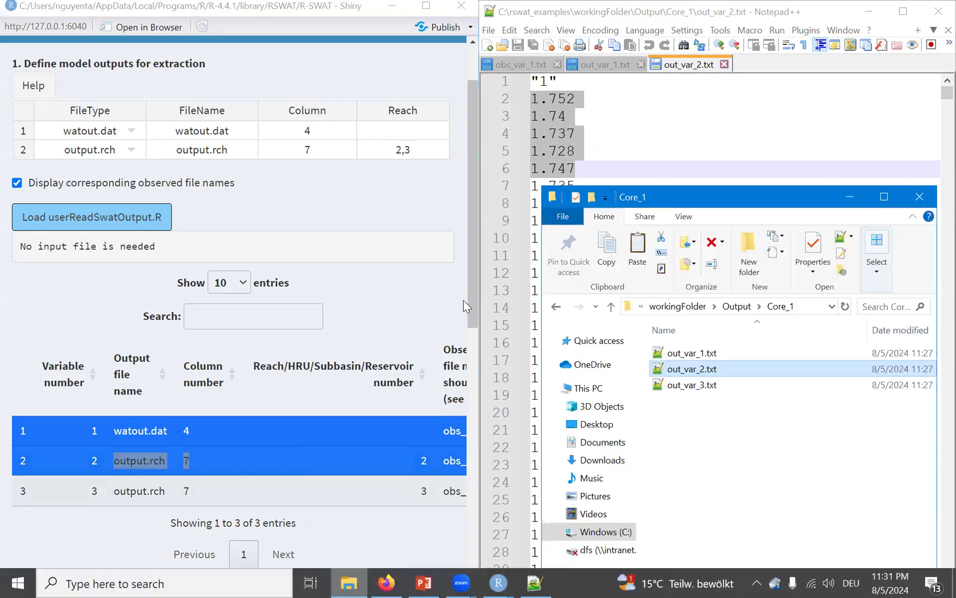
left_click(736, 307)
left_click(677, 307)
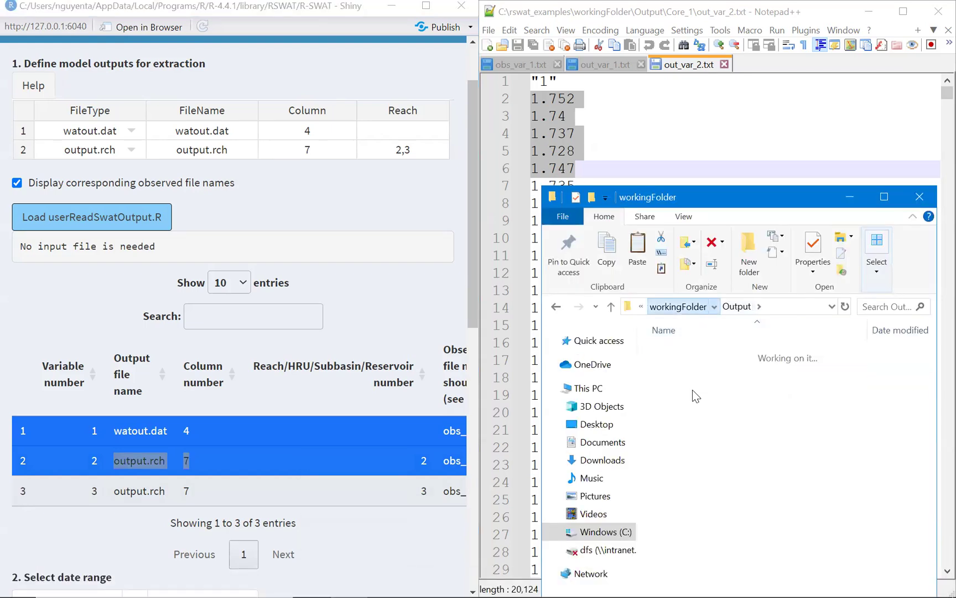
double_click(695, 368)
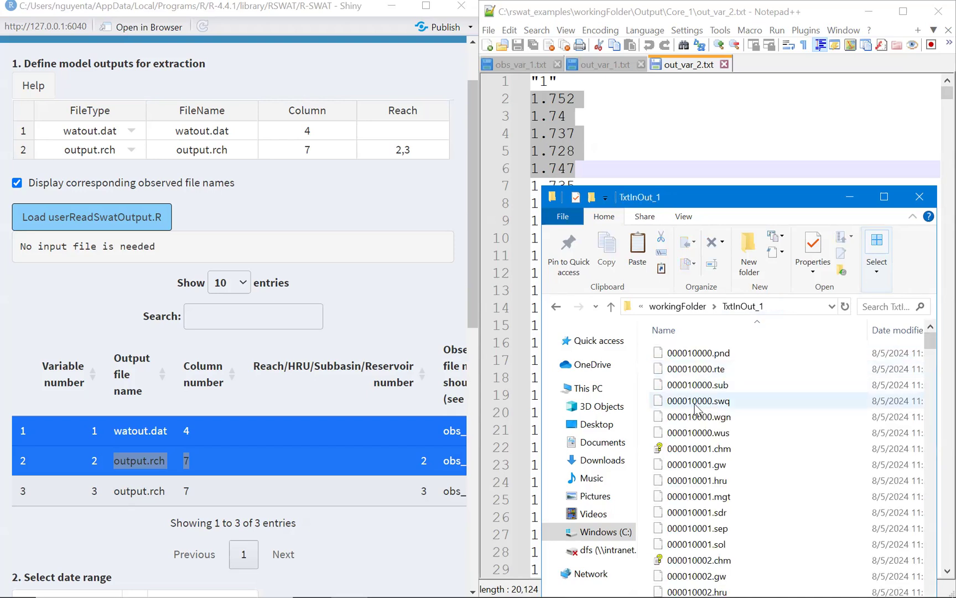
key("o")
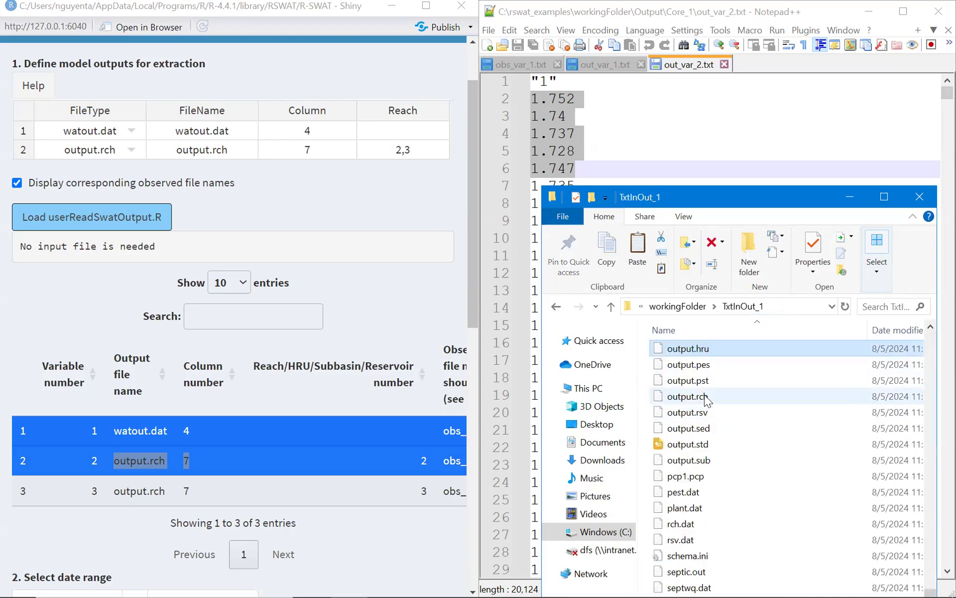
Open output.rch in Notepad++ and reduce the text size to view more of its reach and flow columns
right_click(707, 399)
left_click_drag(747, 161, 747, 161)
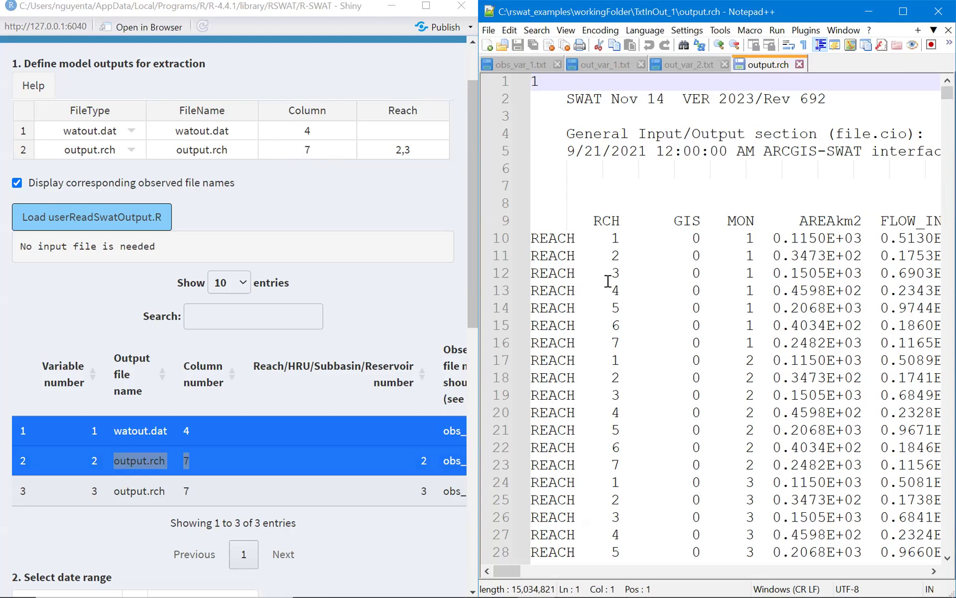
scroll(608, 280, "down", 1)
scroll(608, 280, "down", 1)
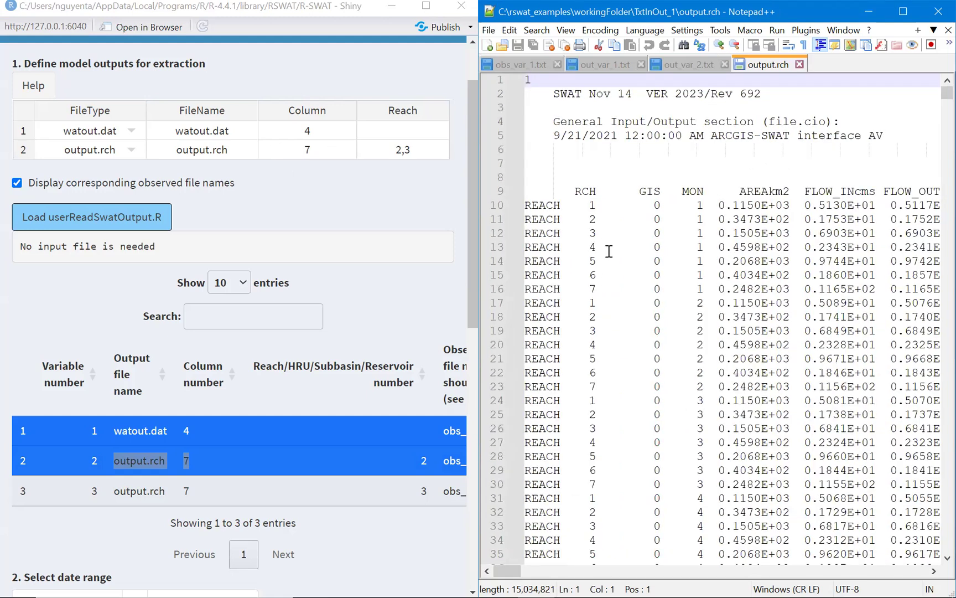
scroll(609, 251, "down", 1)
scroll(720, 171, "down", 1)
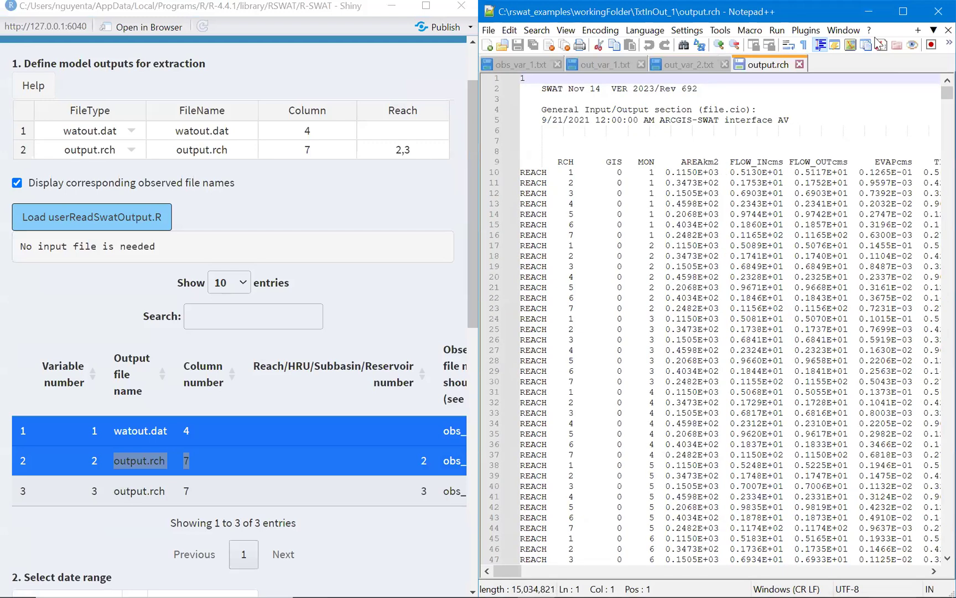
Enlarge output.rch's text, widen the Notepad++ window to show more columns, and select the first reach 2 entry in the RCH column
scroll(795, 15, "up", 2)
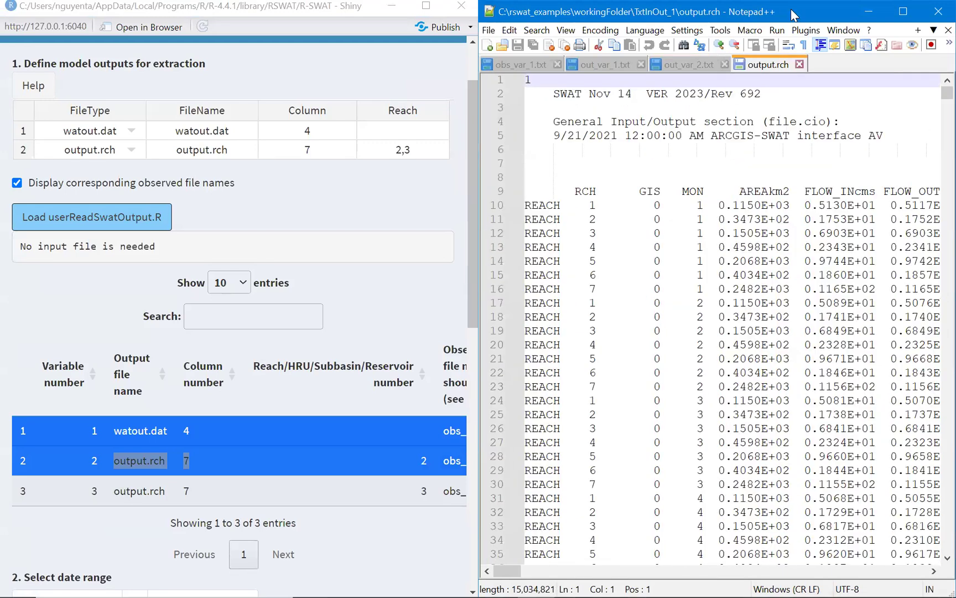
key("super+Left")
left_click_drag(716, 130, 925, 130)
left_click(424, 234)
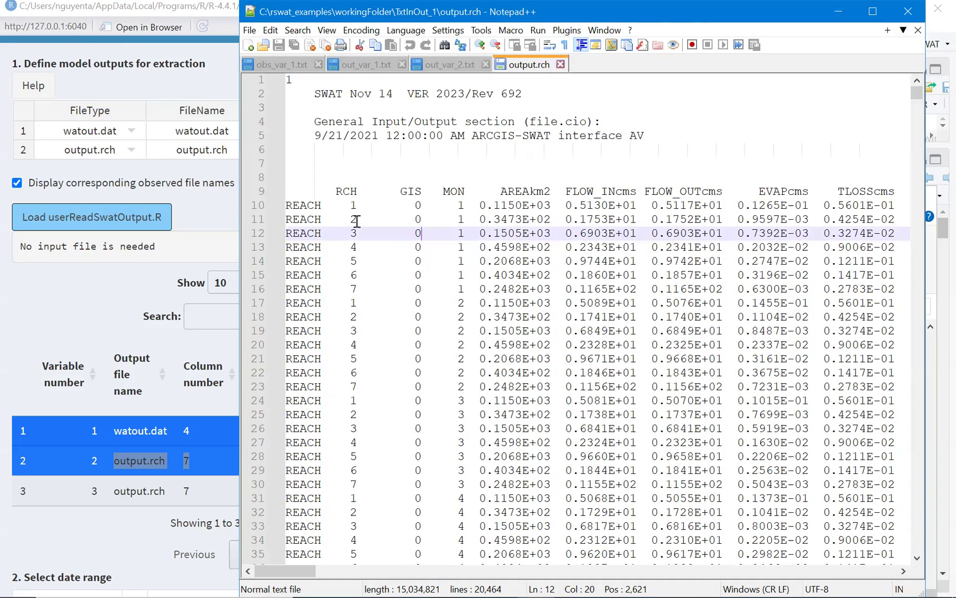
left_click_drag(344, 220, 374, 221)
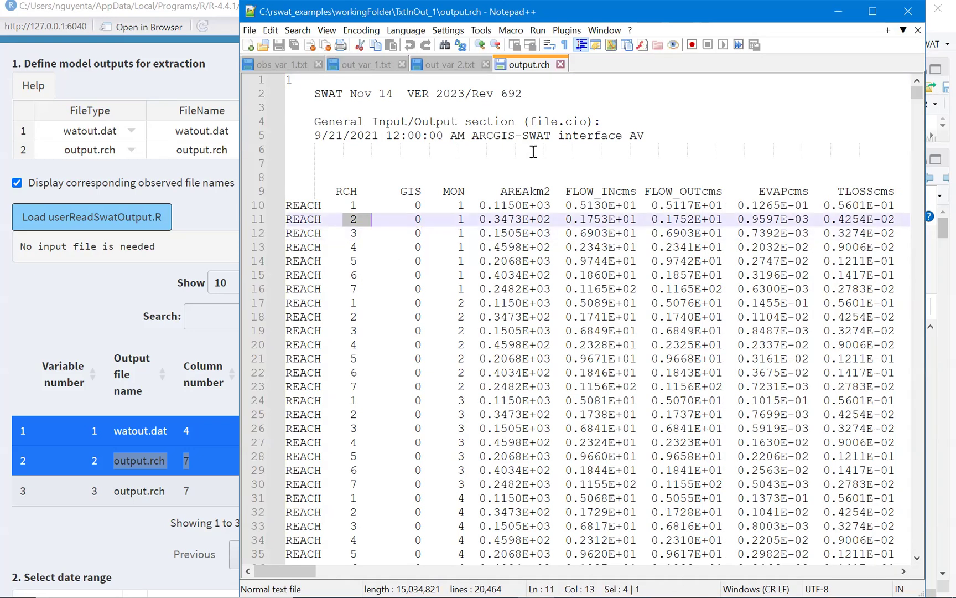
Trace the columns of output.rch across to FLOW_OUTcms and select reach 2's first value in that column
left_click(437, 203)
left_click_drag(316, 209, 323, 208)
left_click(351, 191)
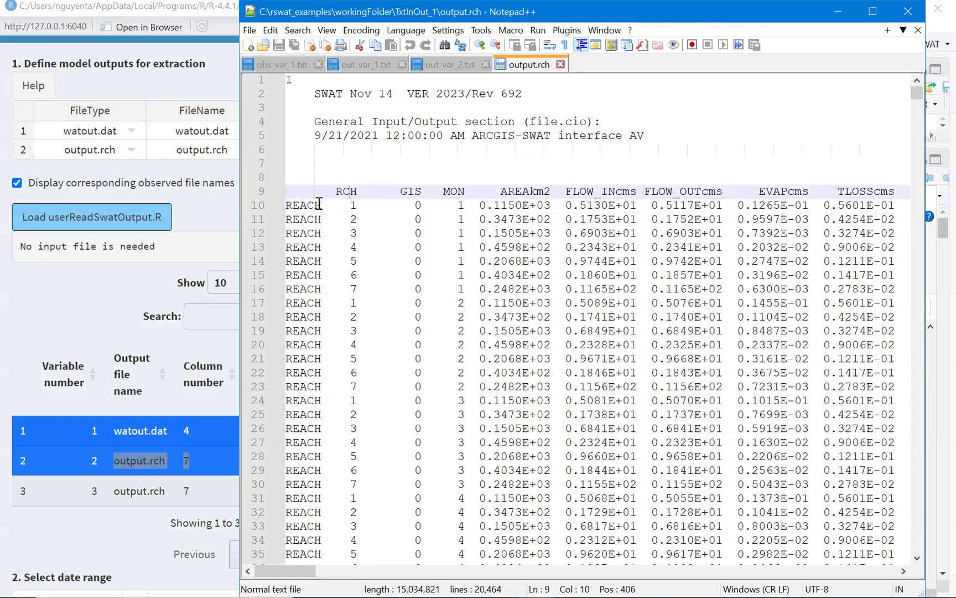
left_click(417, 206)
left_click(587, 206)
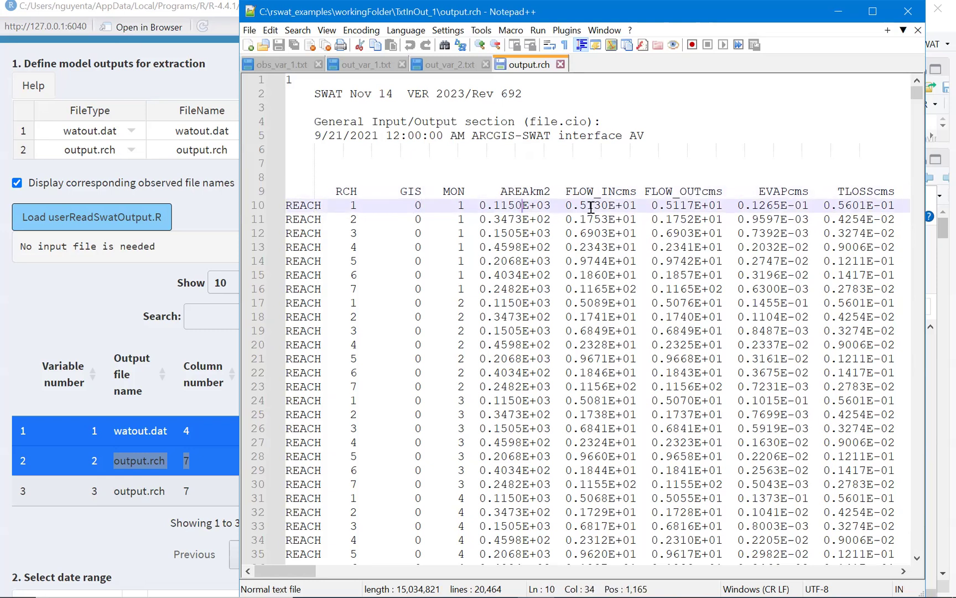
left_click(664, 207)
left_click_drag(651, 220, 724, 219)
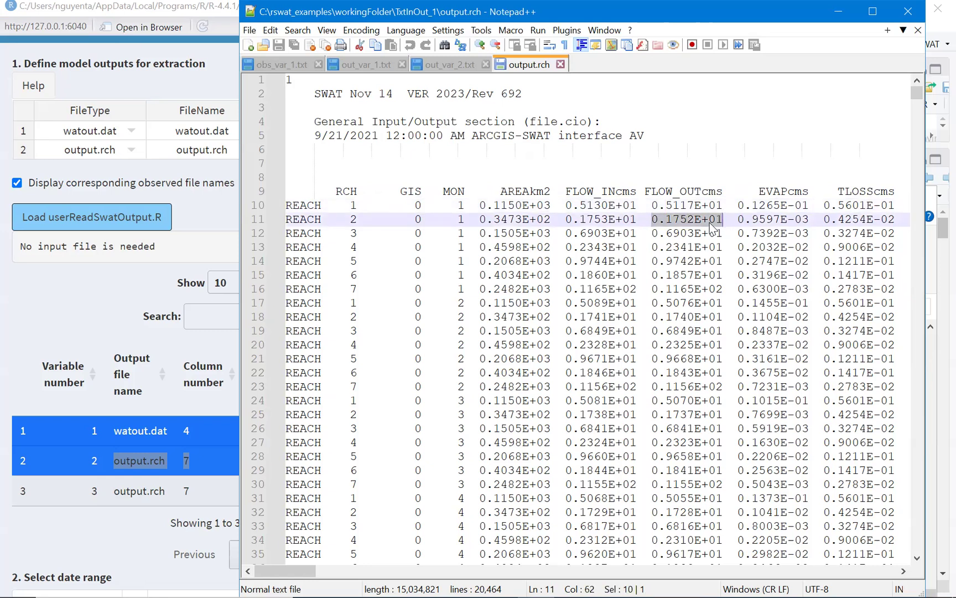
left_click_drag(652, 219, 723, 219)
Select the first value in out_var_2.txt and compare it with reach 2's first FLOW_OUTcms value in output.rch
left_click(460, 69)
left_click(324, 108)
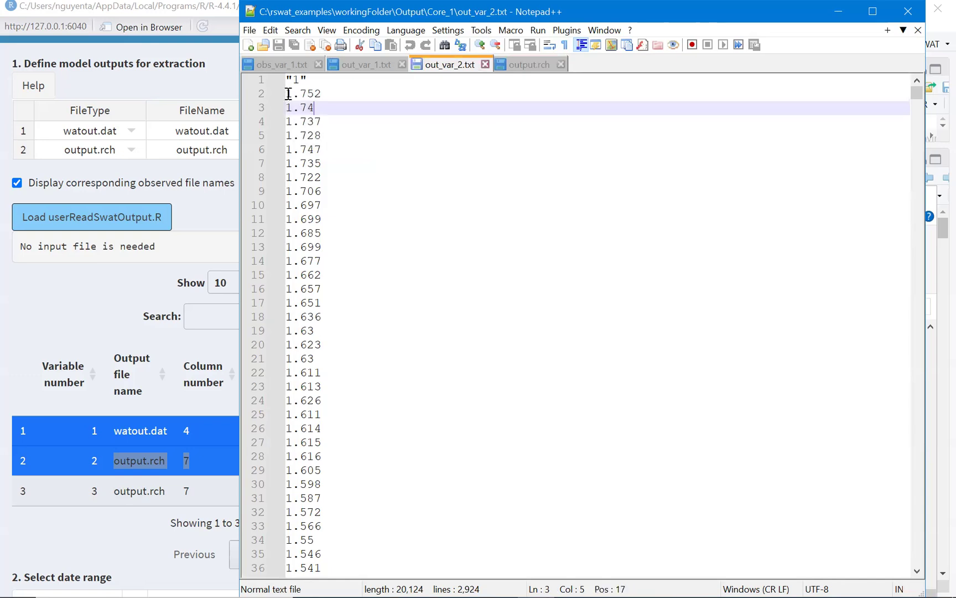
left_click_drag(288, 94, 322, 94)
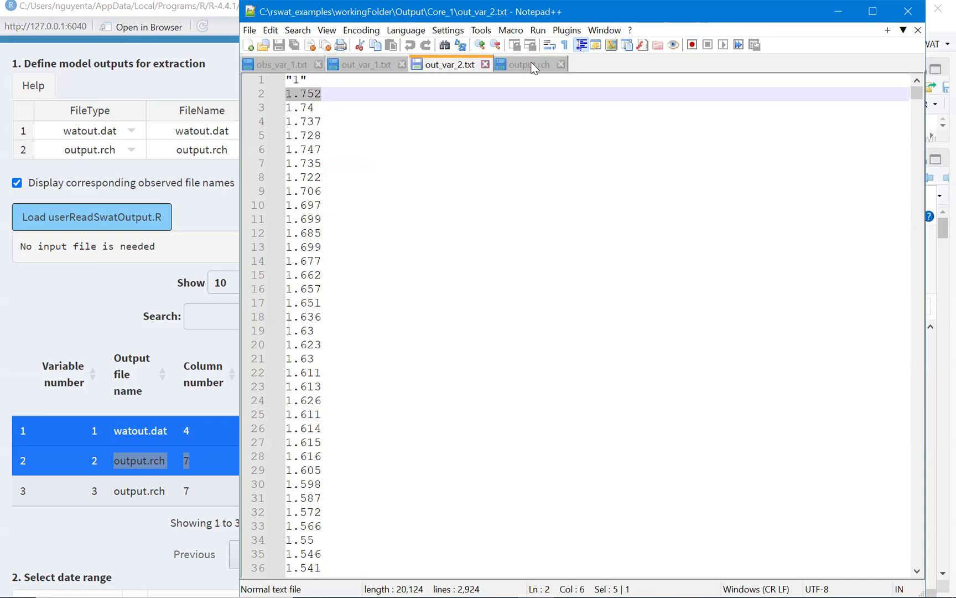
left_click(532, 65)
left_click_drag(652, 220, 716, 220)
left_click_drag(657, 216, 651, 218)
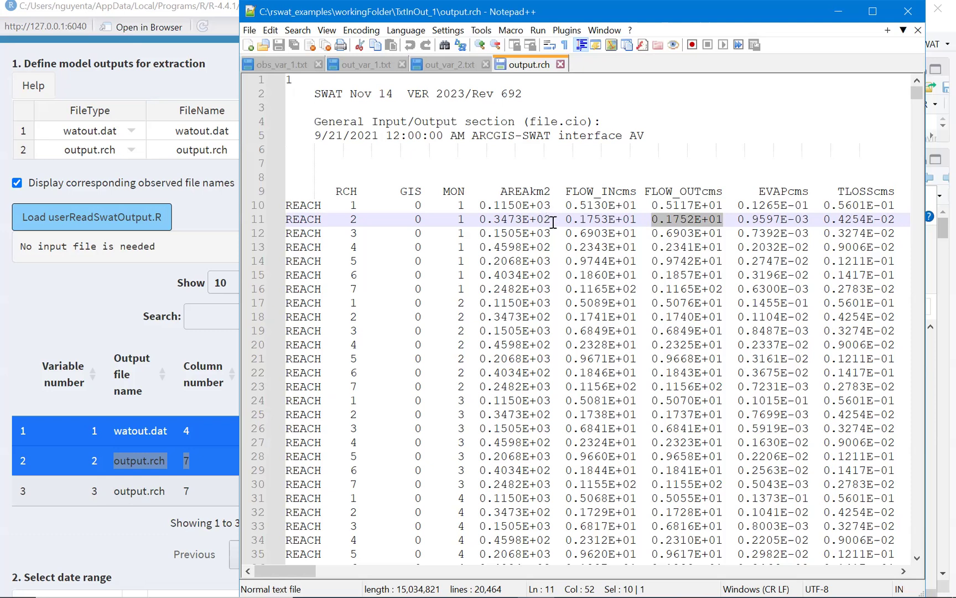
Review out_var_2.txt through to its last value on line 2923, checking it against RSWAT's selected date range
left_click(461, 62)
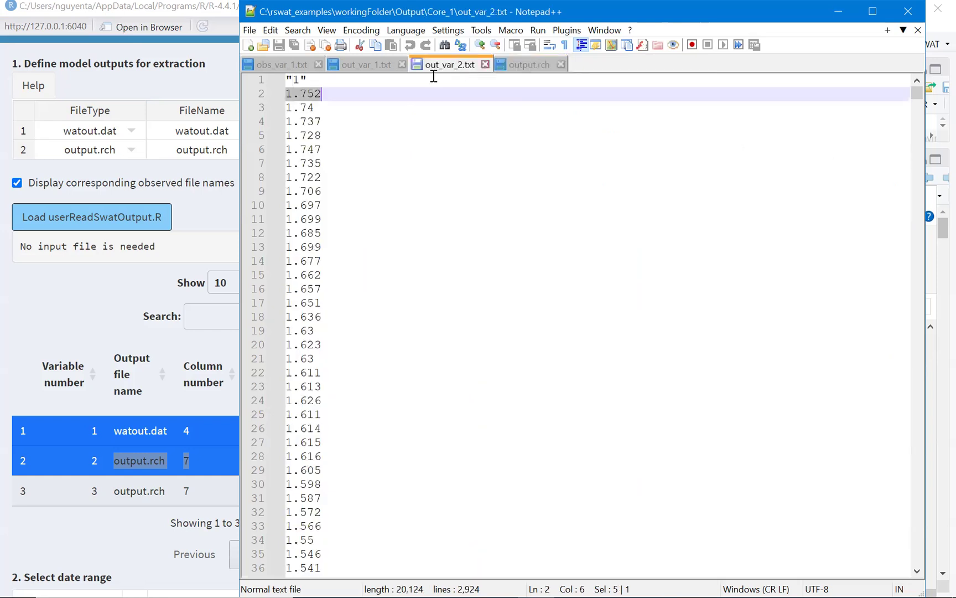
scroll(406, 229, "down", 4)
scroll(405, 229, "down", 20)
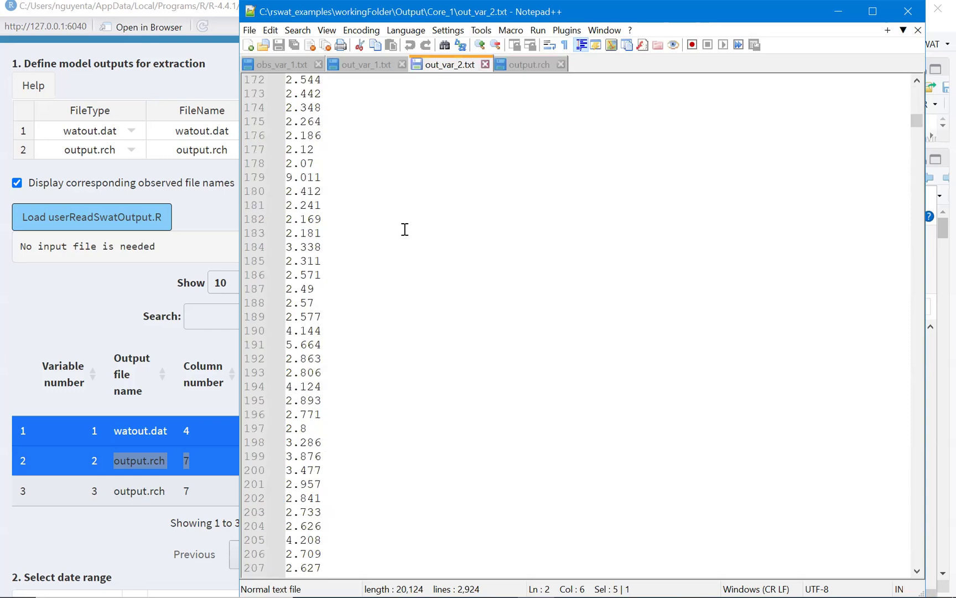
scroll(145, 447, "down", 6)
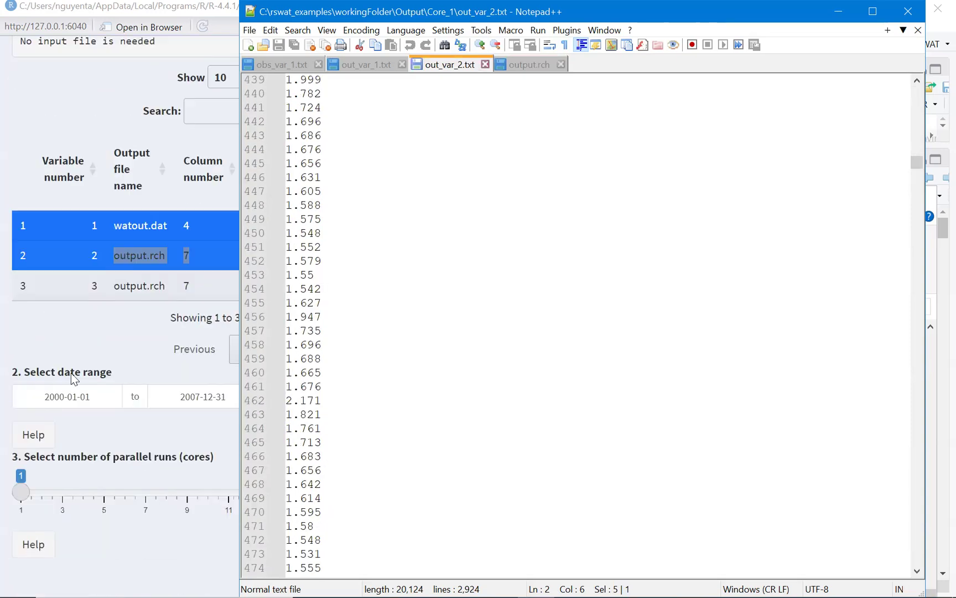
scroll(354, 316, "down", 20)
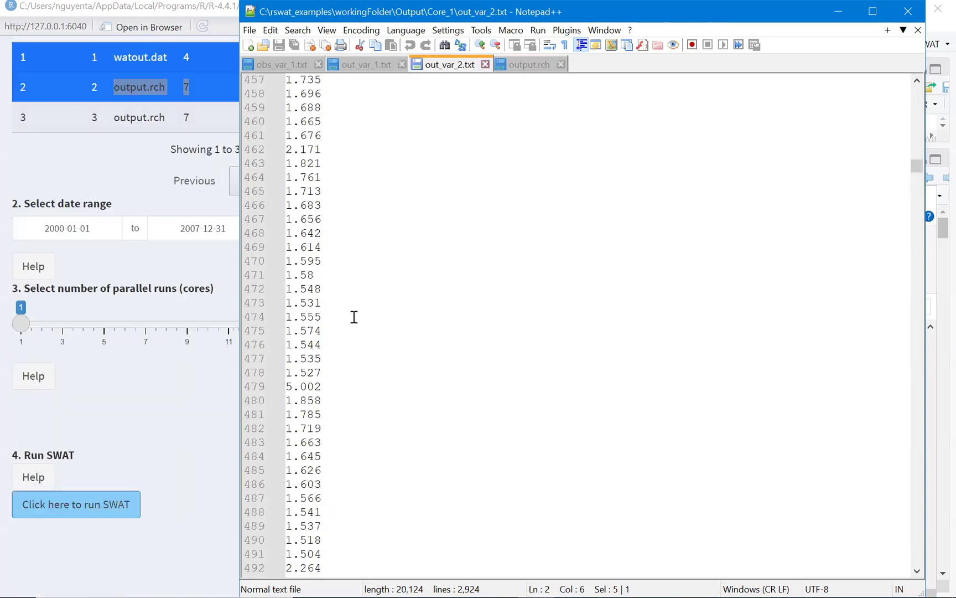
left_click_drag(917, 201, 917, 558)
scroll(537, 339, "up", 6)
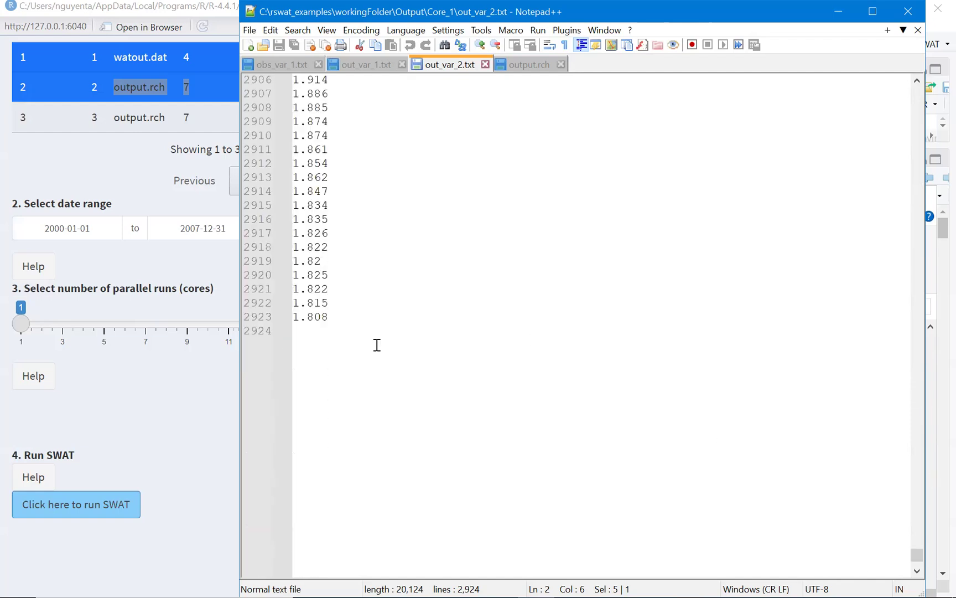
left_click(321, 318)
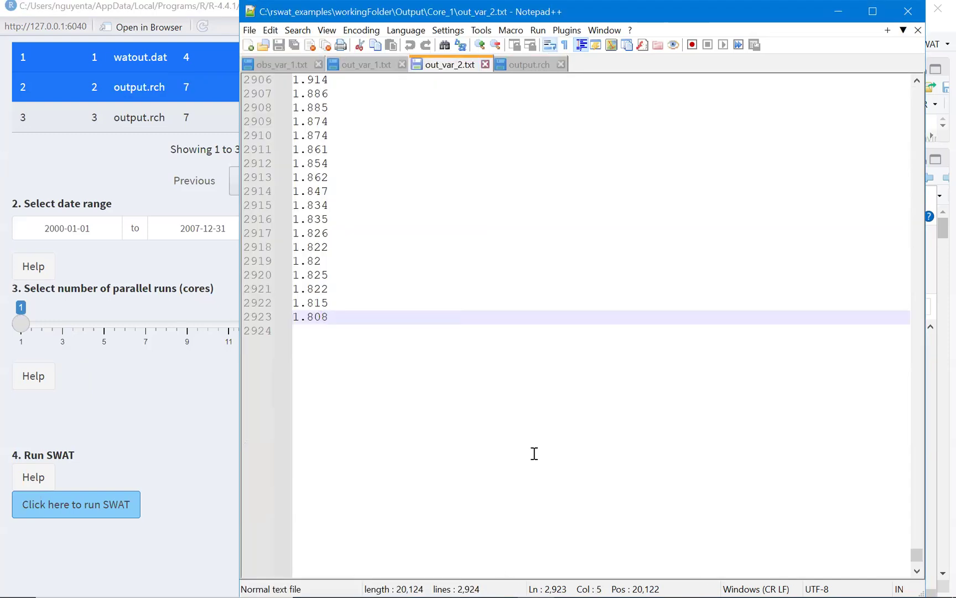
Browse in File Explorer to the observedSWAT folder under rswat_examples' example_data and open obs_var_2.txt in Notepad++
left_click(349, 582)
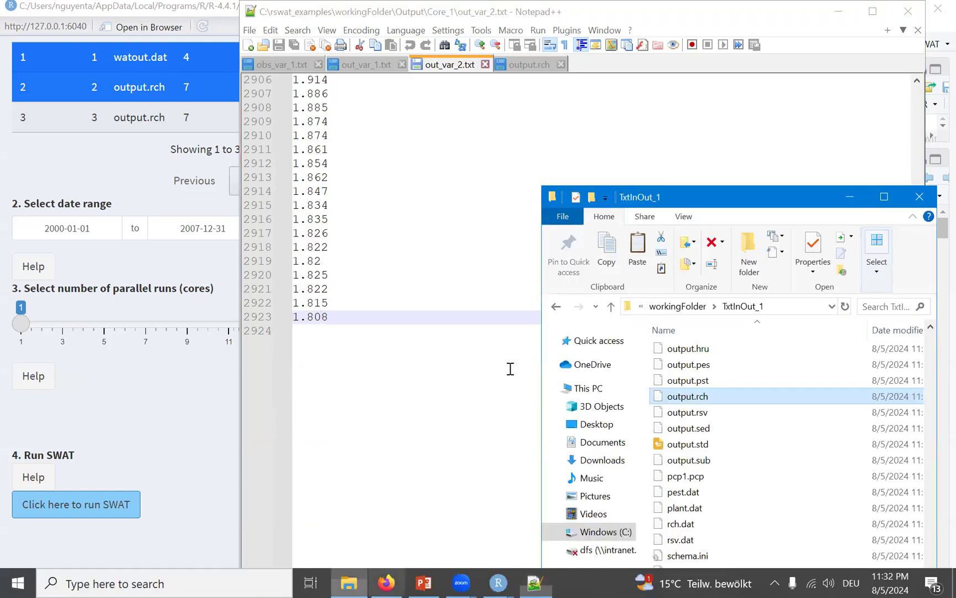
left_click(697, 306)
left_click(698, 306)
double_click(699, 353)
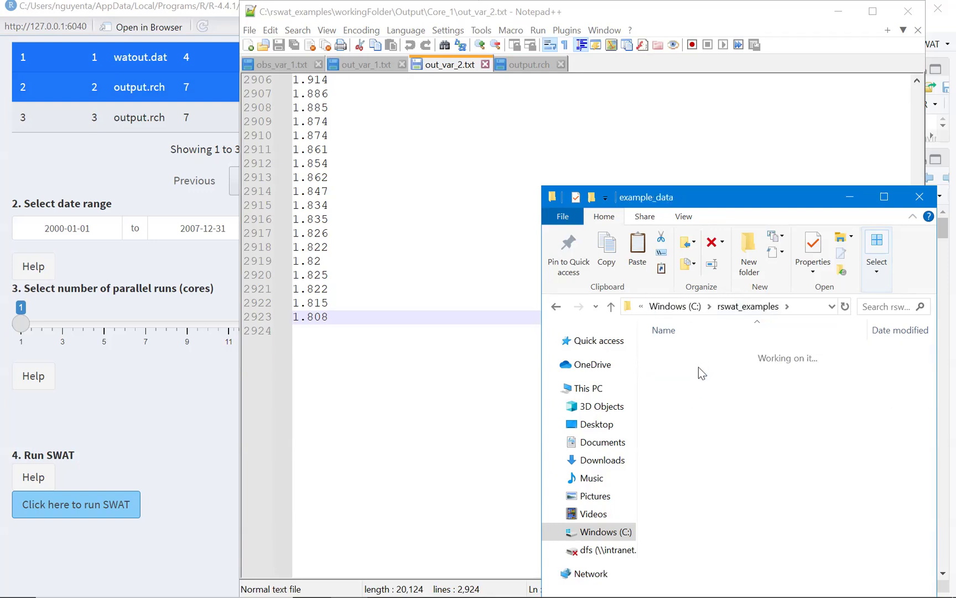
double_click(709, 357)
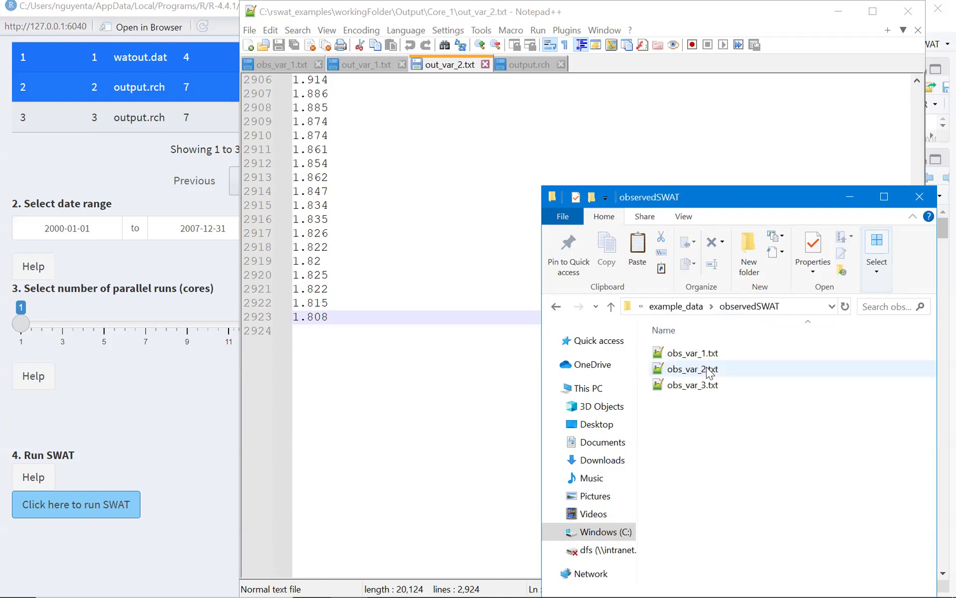
double_click(707, 368)
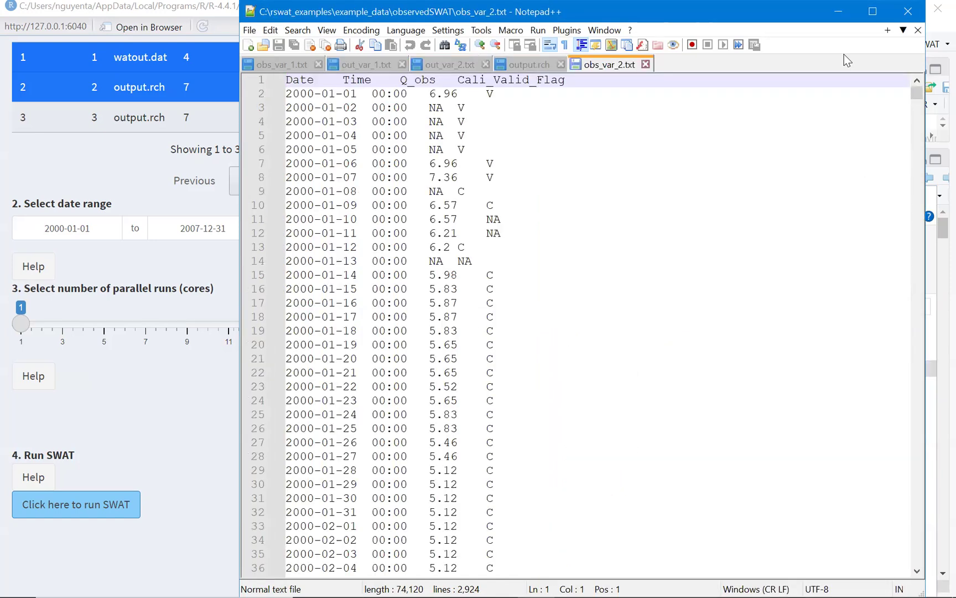
Go to the last record of obs_var_2.txt and select its date, 2007-12-31
left_click_drag(917, 95, 921, 469)
scroll(534, 314, "up", 5)
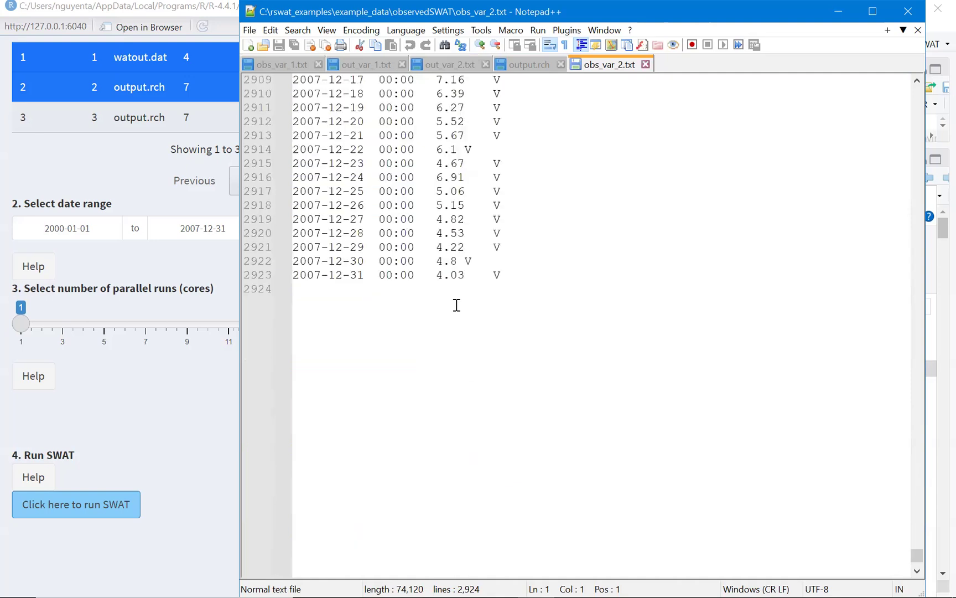
left_click(309, 276)
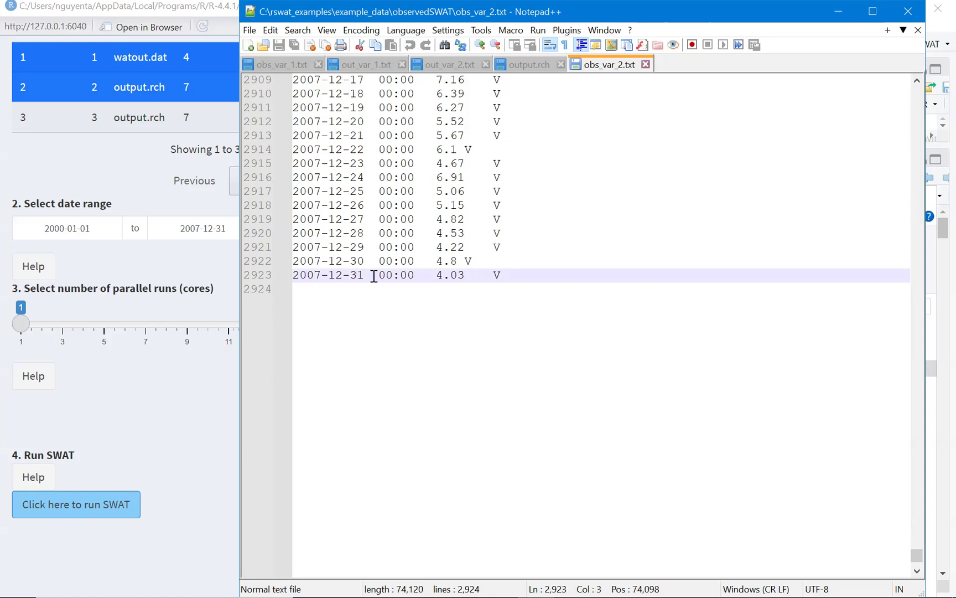
left_click(364, 276)
key("shift+Home")
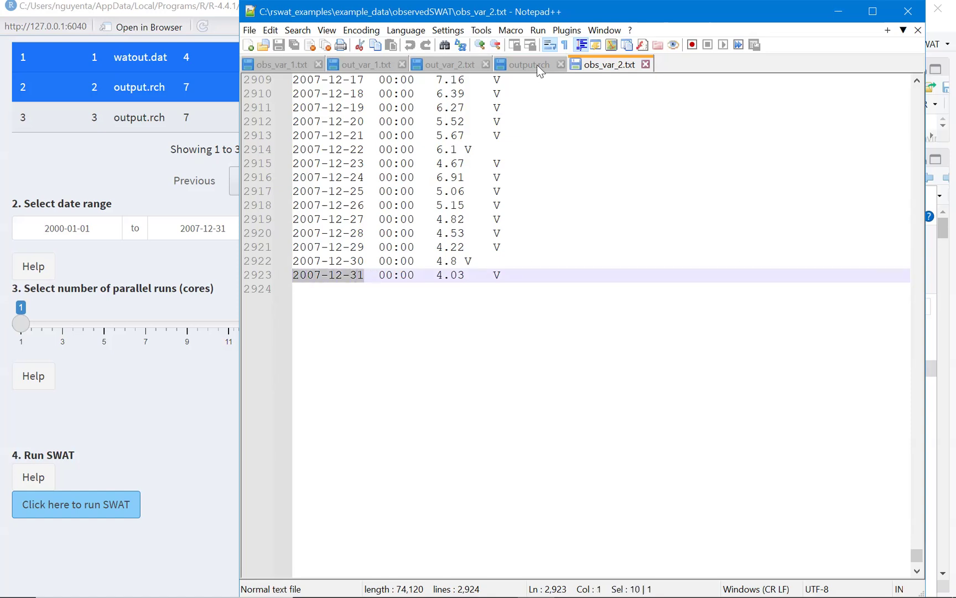